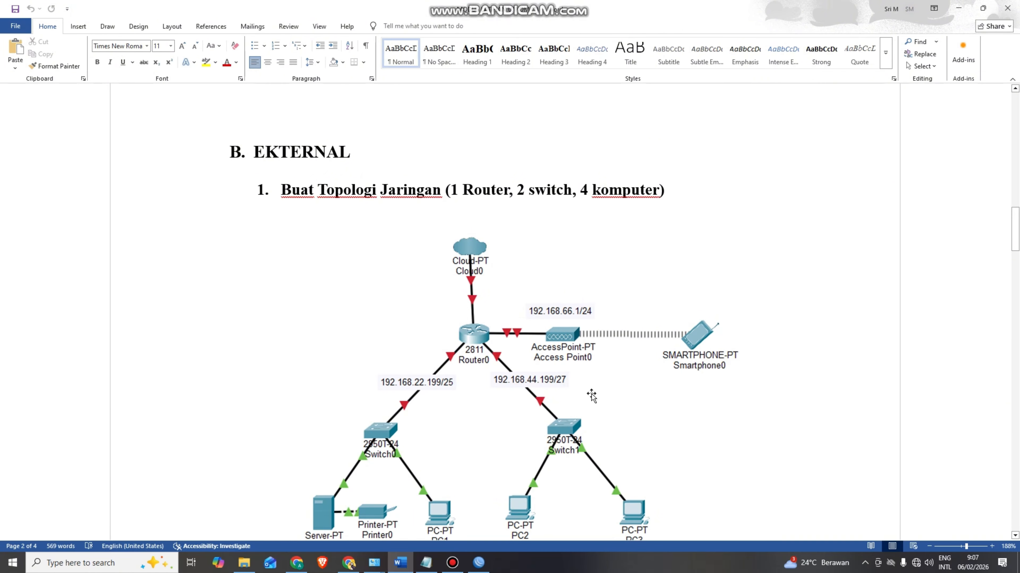
- Connect WinBox to the discovered MikroTik hAP router as admin and dismiss the password-change prompt
click(478, 563)
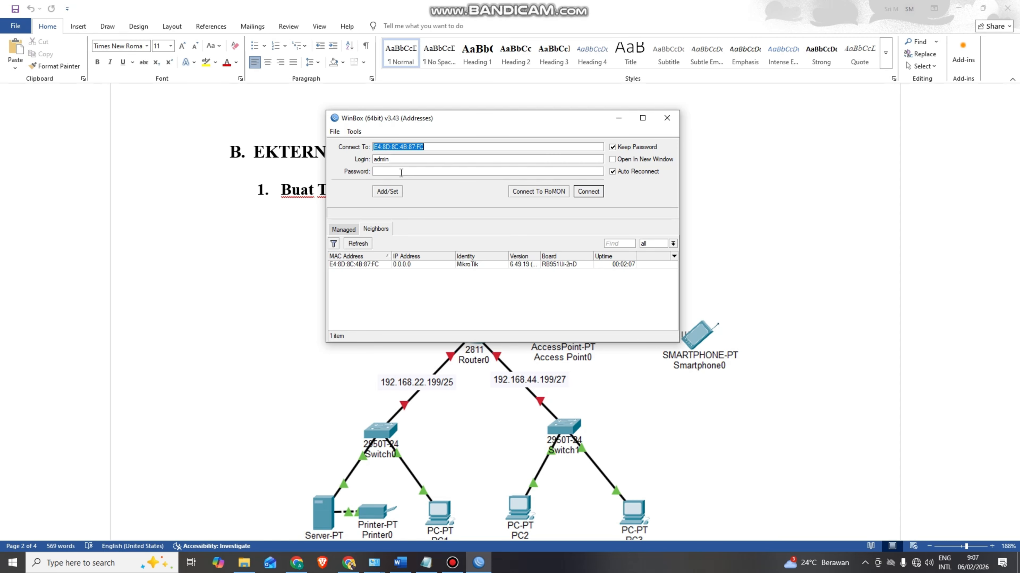
click(369, 265)
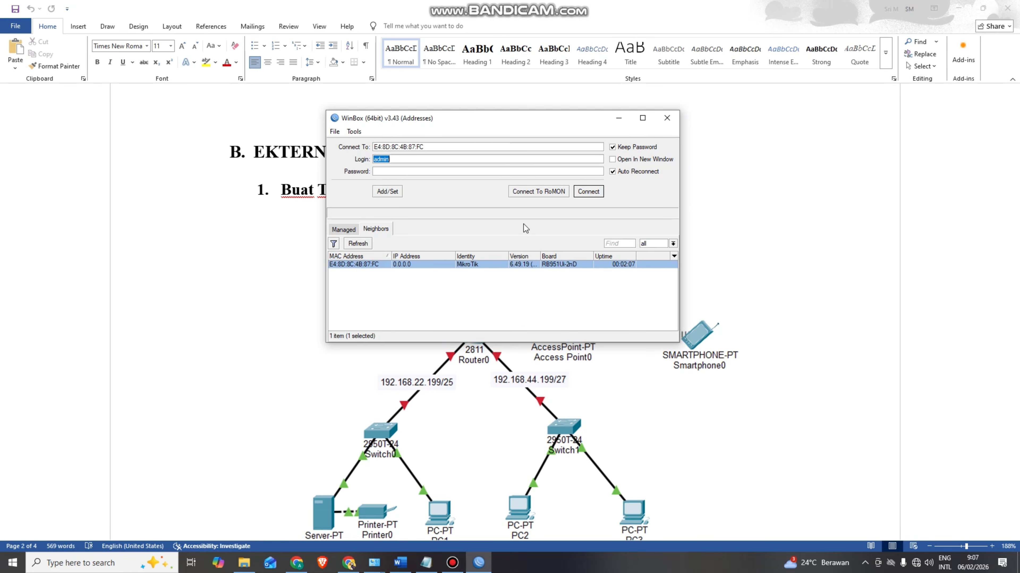
click(588, 191)
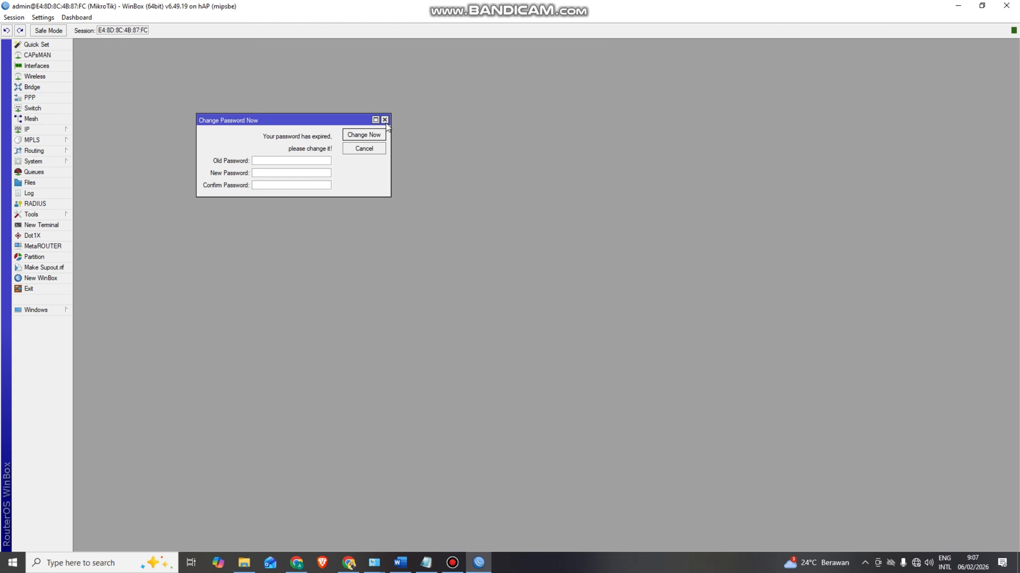
click(384, 120)
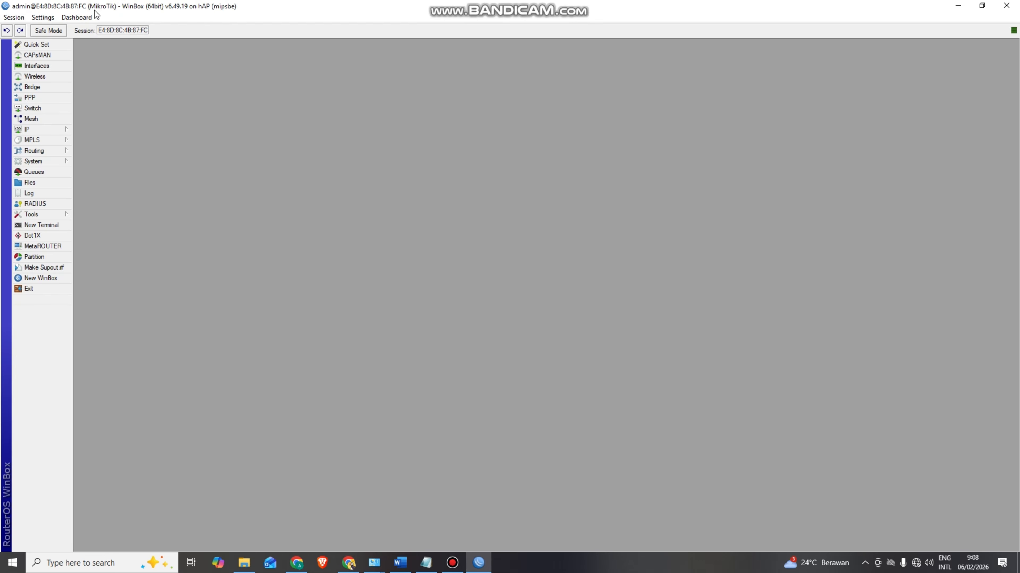
- Set the router identity in System > Identity to 'Ujikom-' followed by the student's name
click(53, 161)
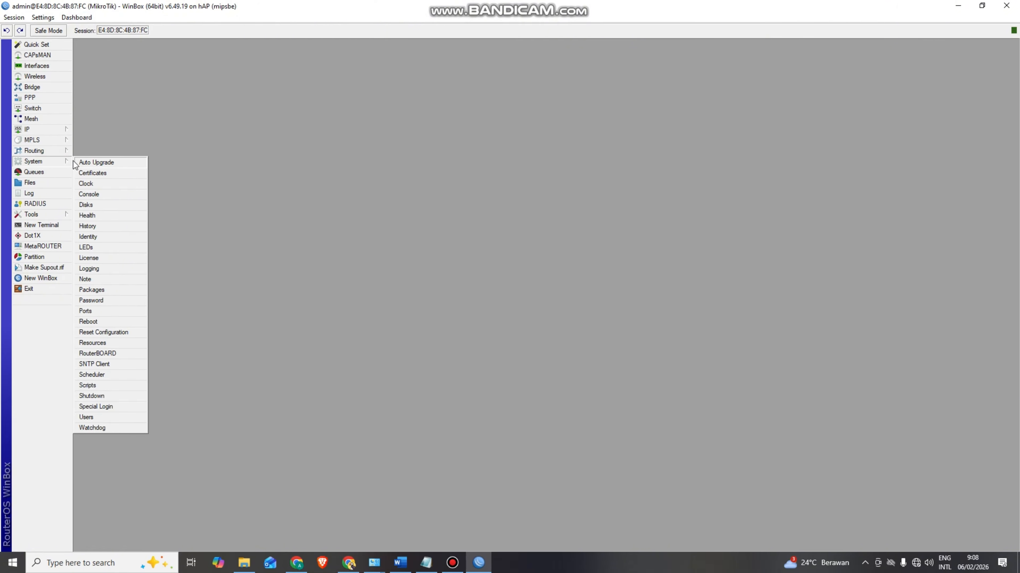
click(98, 237)
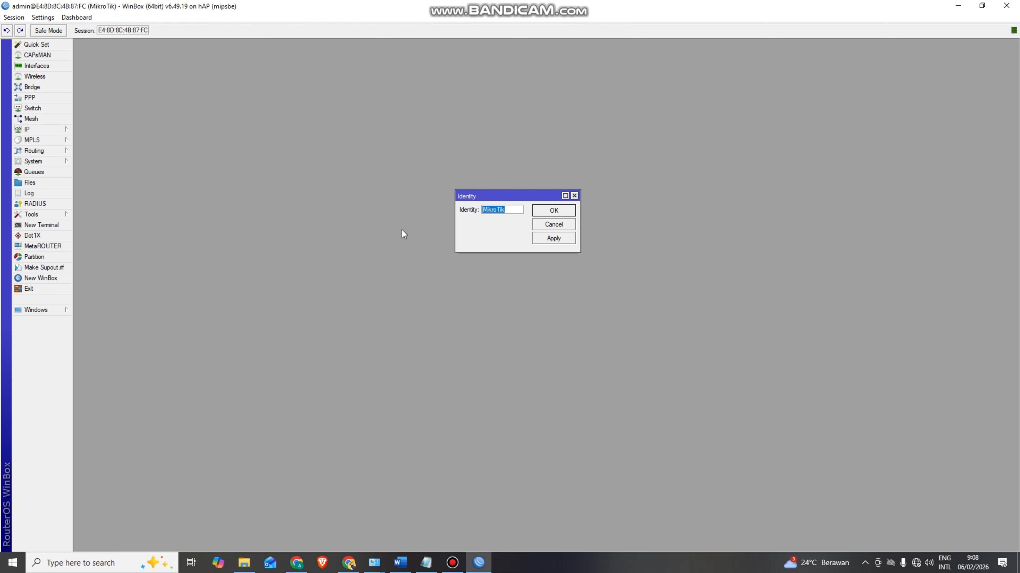
drag(519, 198, 518, 182)
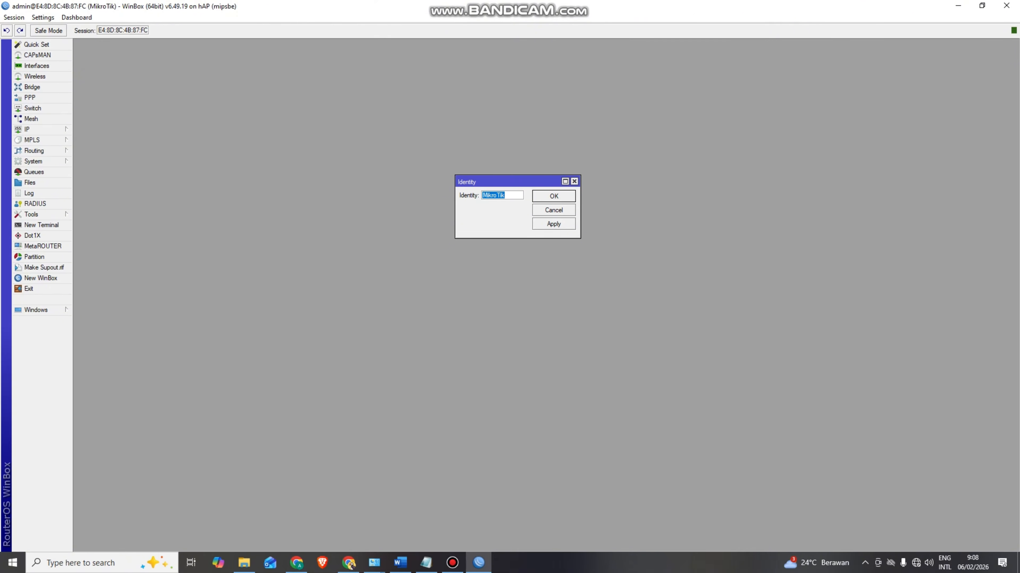
key(alt+Tab)
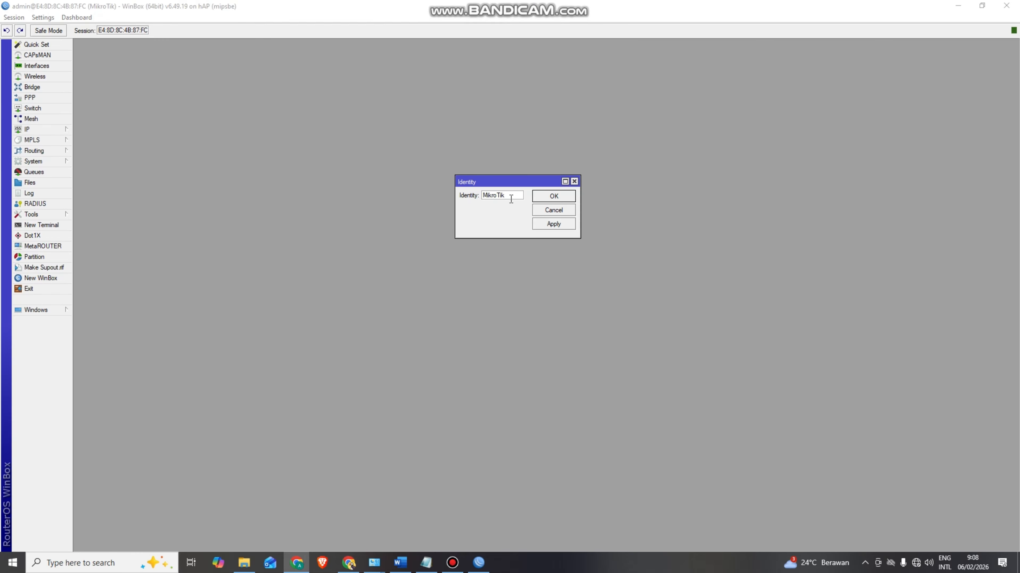
key(alt+Tab)
text(Ujikom-)
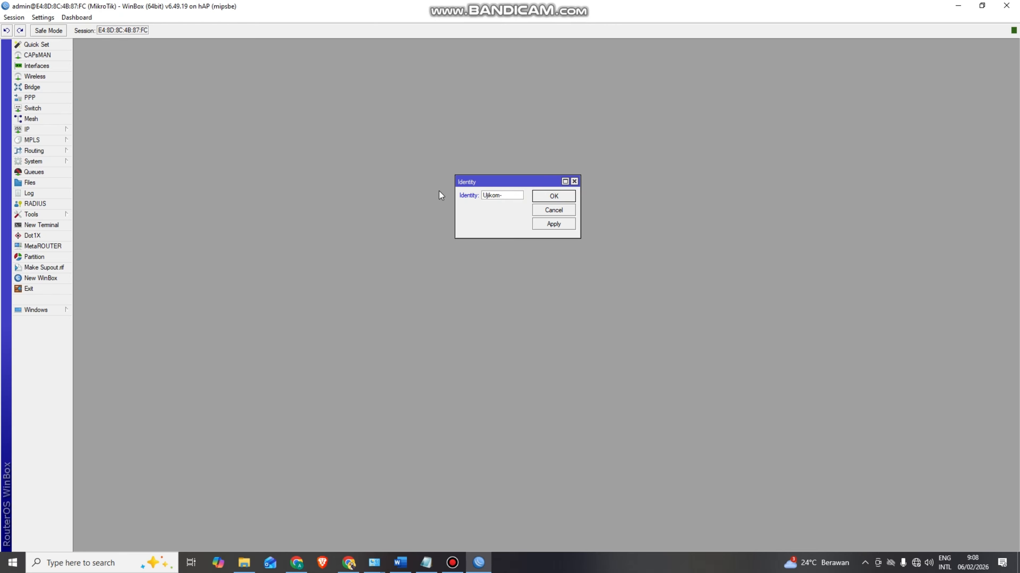
text(ANDRI)
click(553, 197)
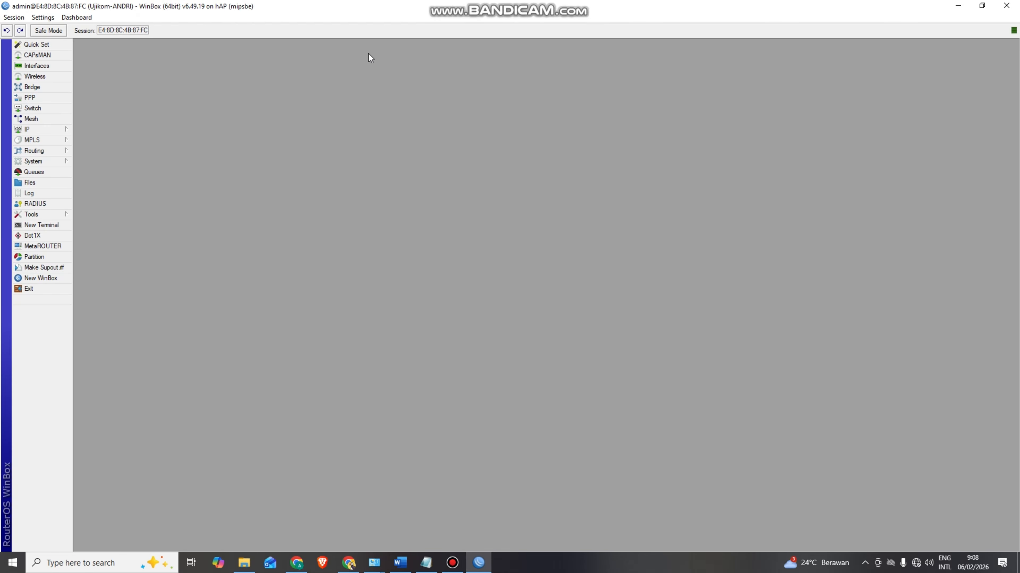
- Enable the wlan1 interface in the Wireless Tables
click(57, 75)
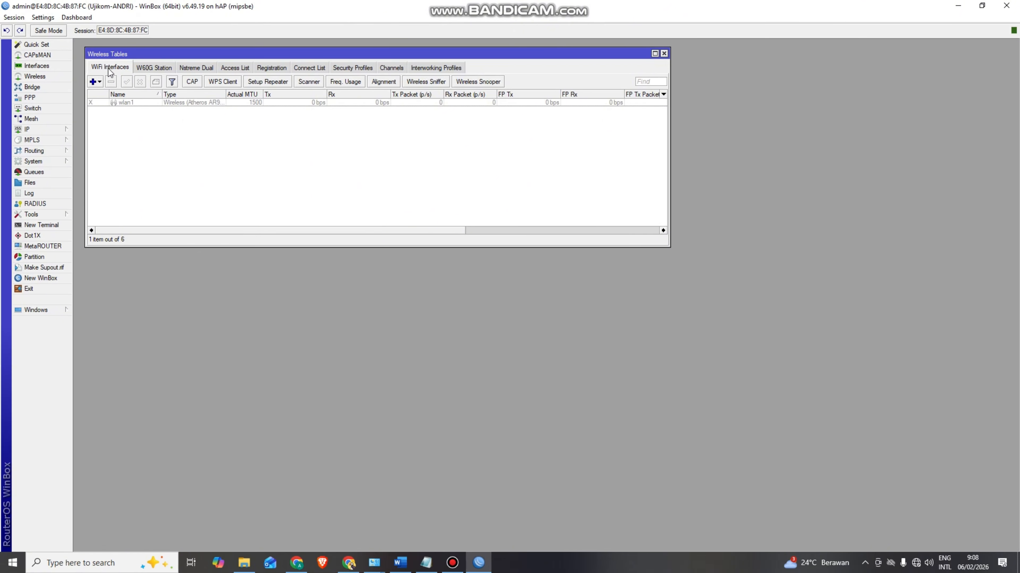
click(125, 103)
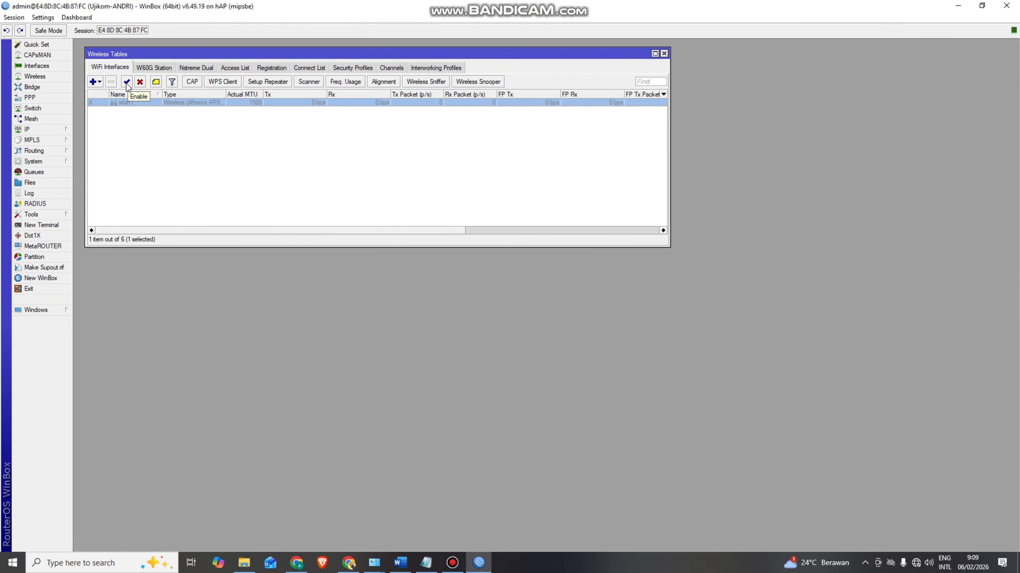
click(126, 82)
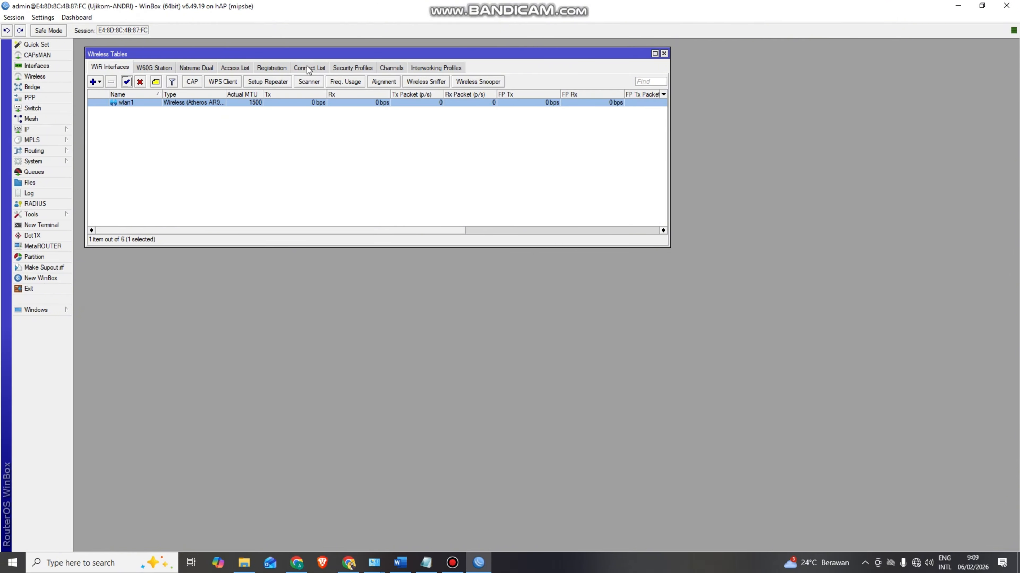
- Add a new wireless security profile named UJIKOM-YDK
click(348, 68)
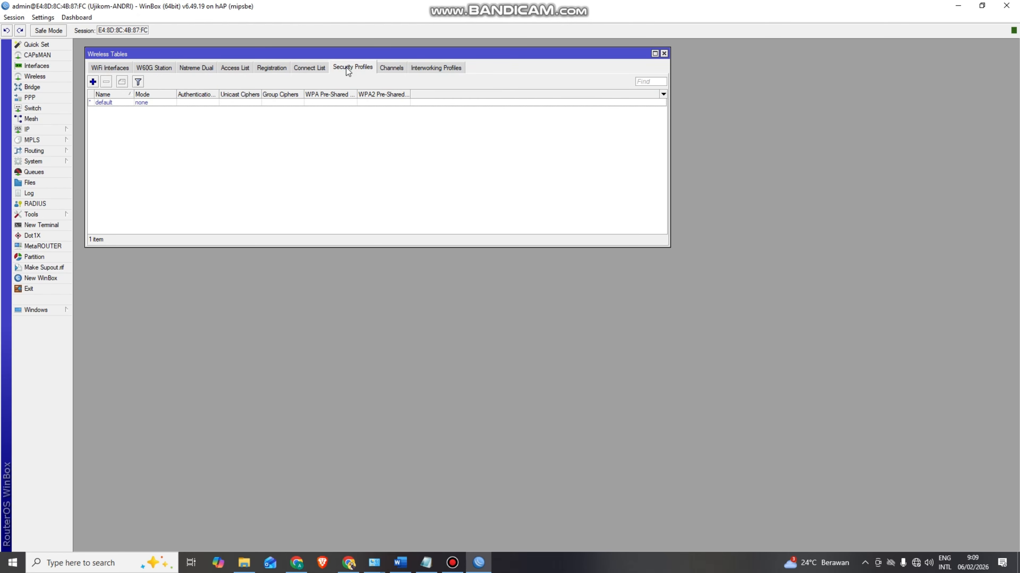
click(92, 82)
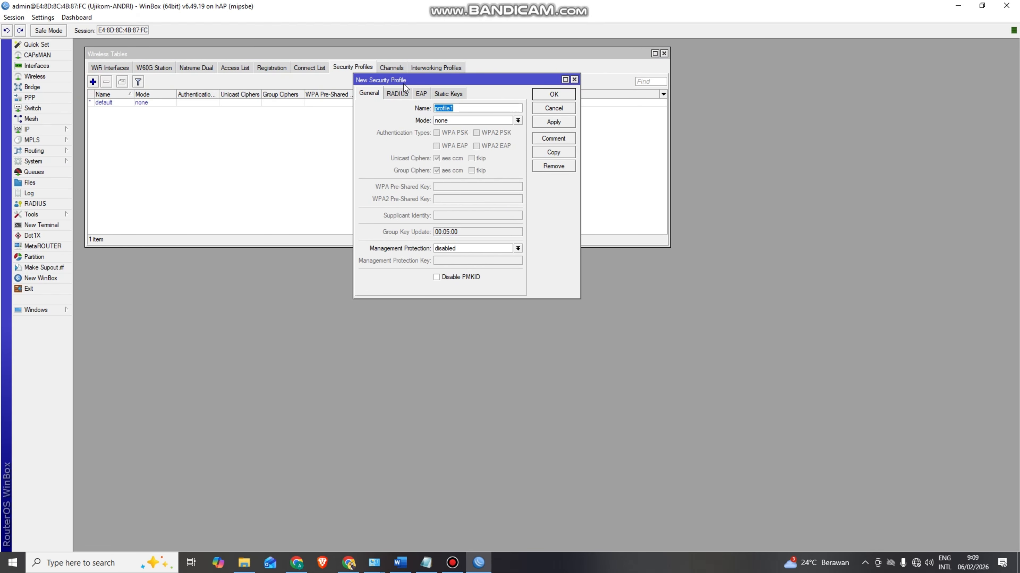
drag(418, 80, 419, 74)
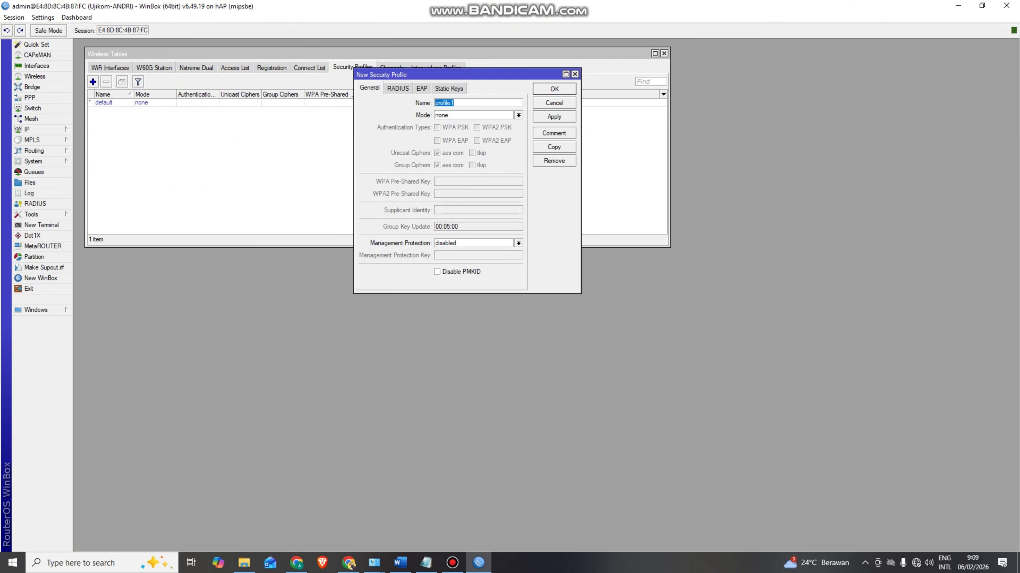
key(alt+Tab)
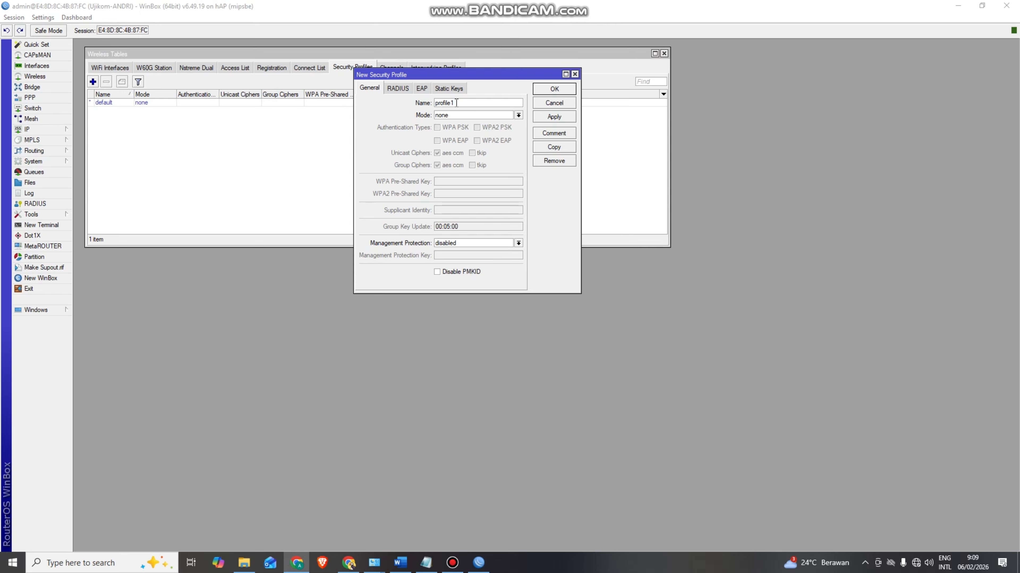
key(alt+Tab)
text(UJIKOM-YDK)
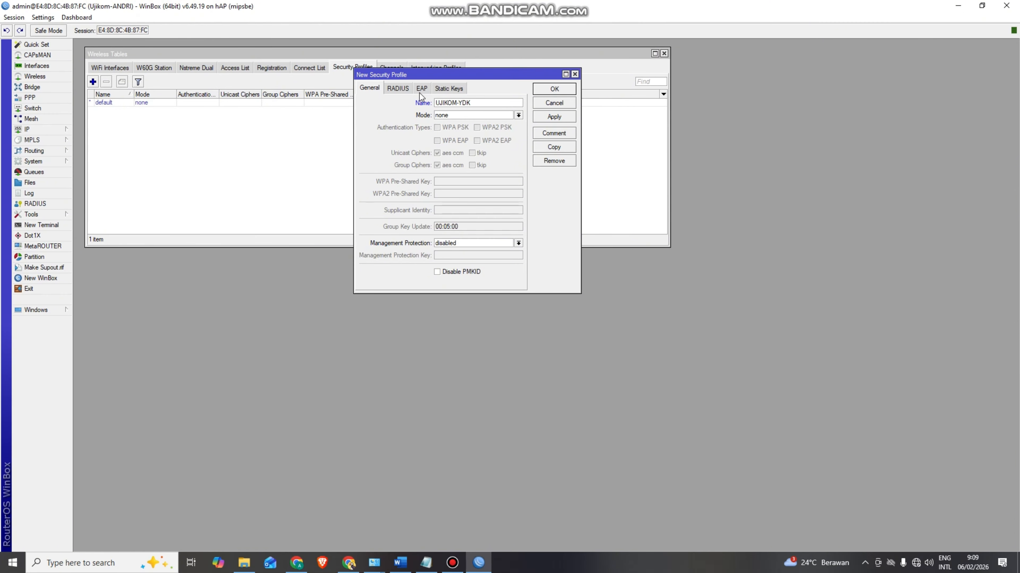
- Give the profile dynamic keys mode, WPA2 PSK authentication and a WPA2 pre-shared key, then save it
click(519, 116)
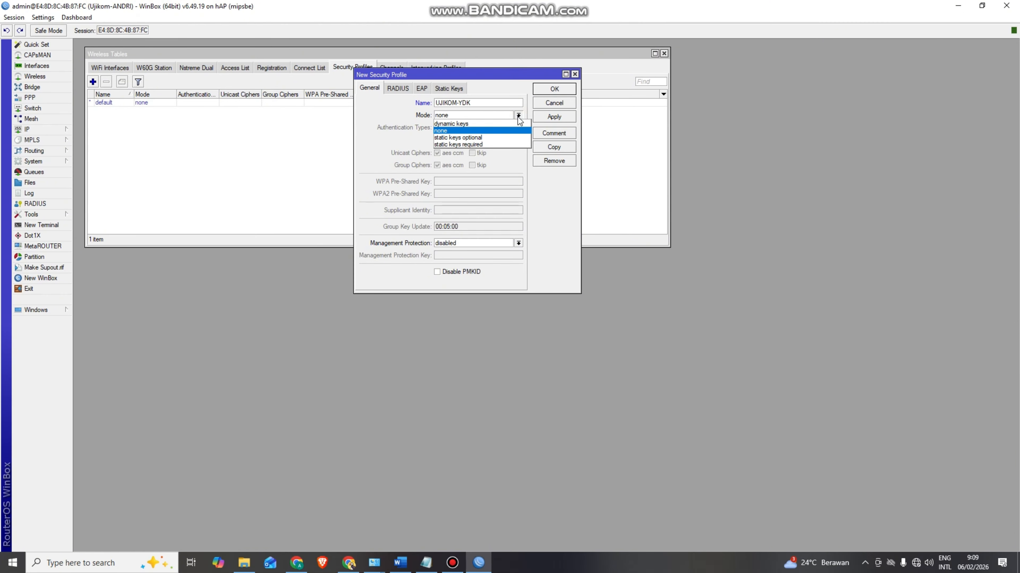
click(461, 124)
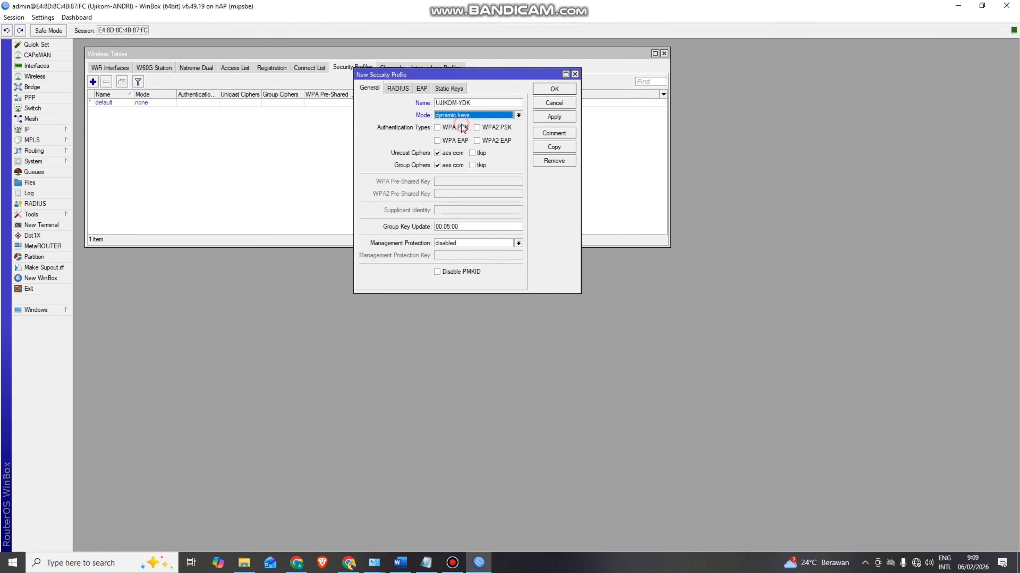
click(477, 129)
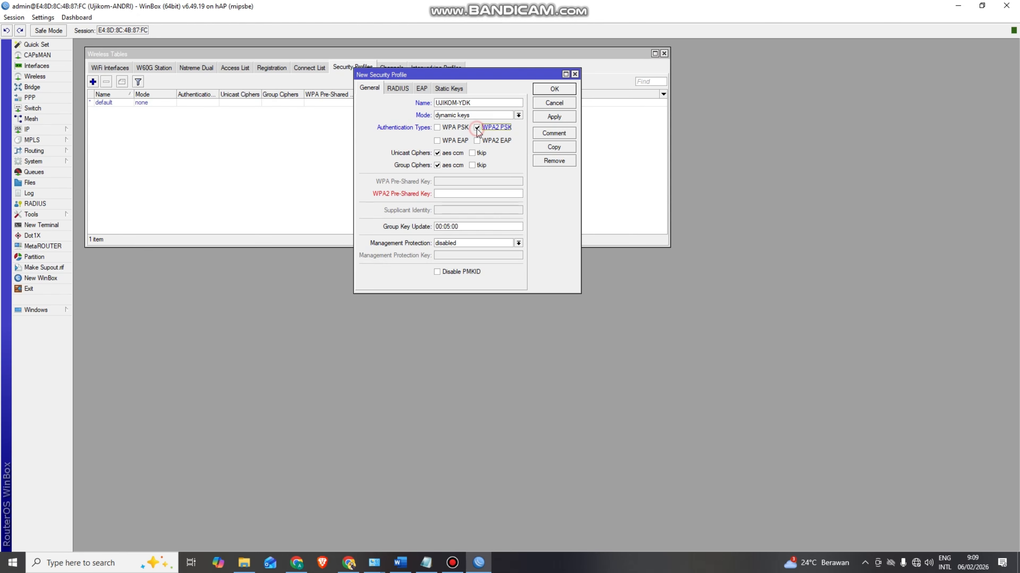
click(440, 196)
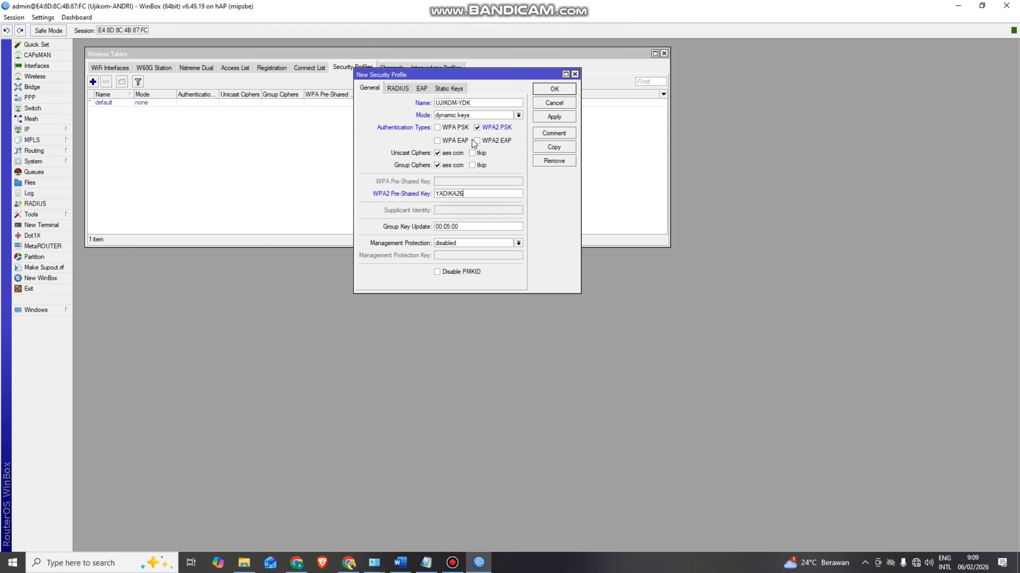
click(539, 117)
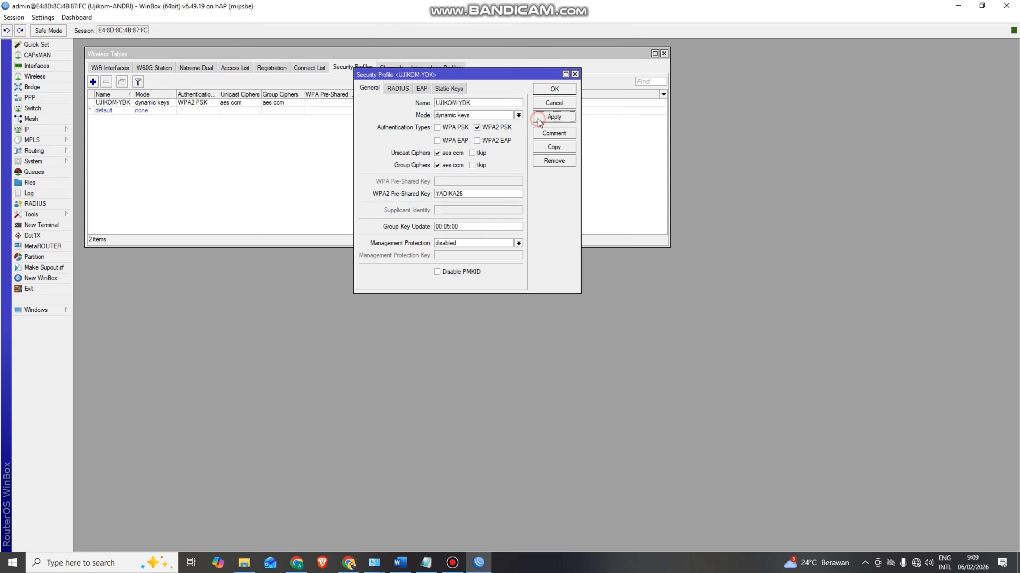
click(549, 95)
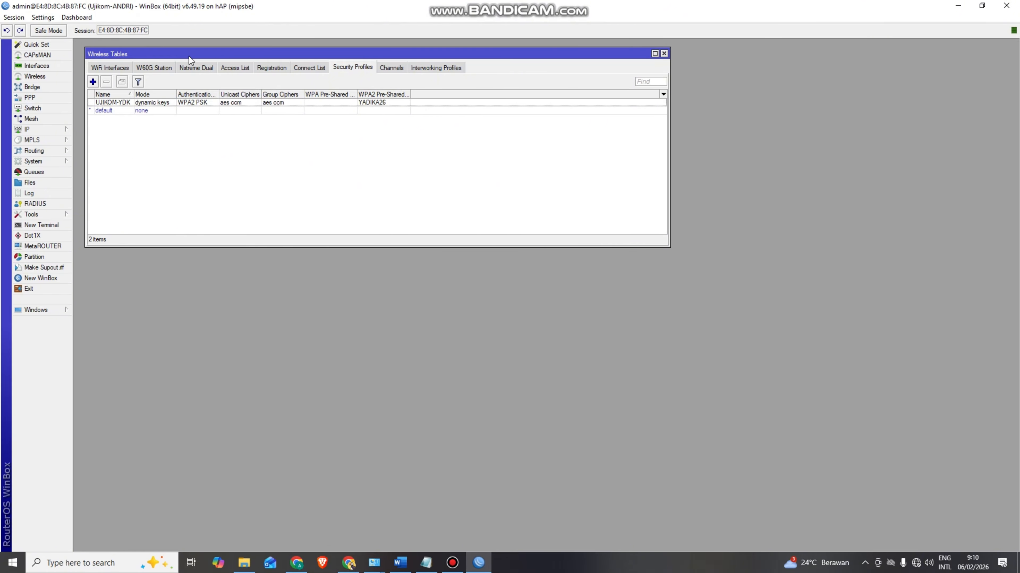
- Set wlan1's frequency band to 2GHz-B/G/N
click(116, 67)
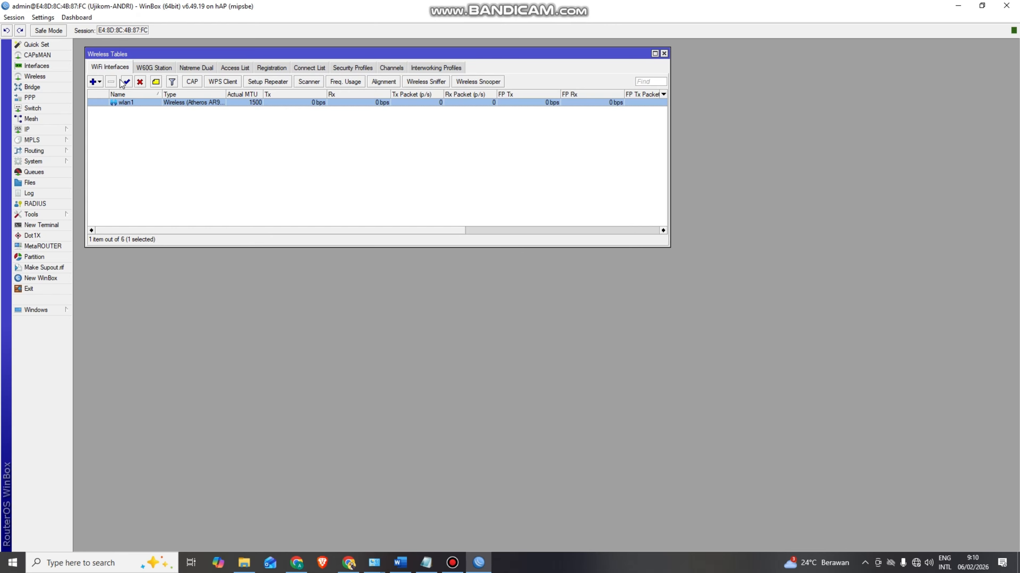
double_click(126, 102)
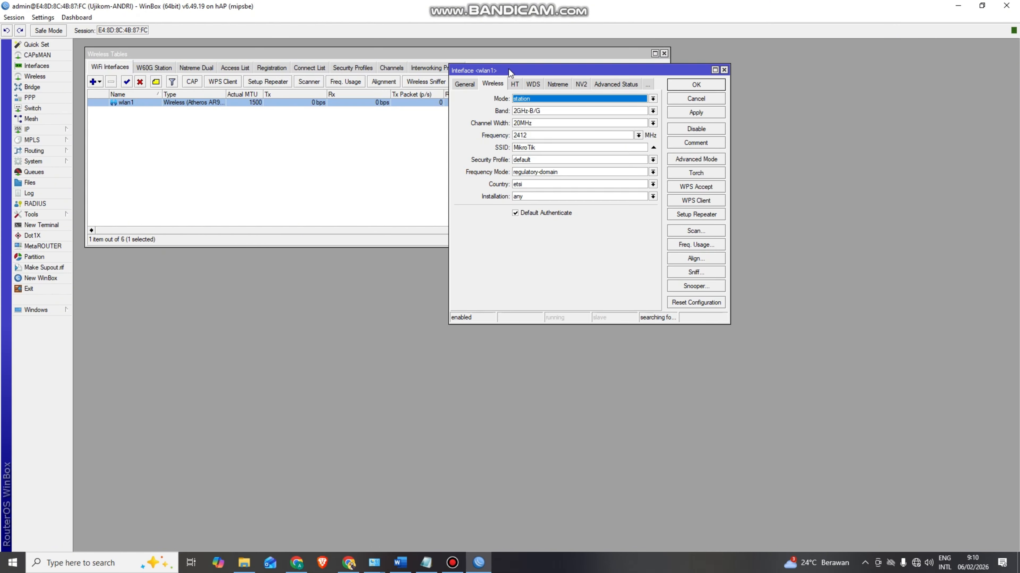
drag(509, 72, 478, 100)
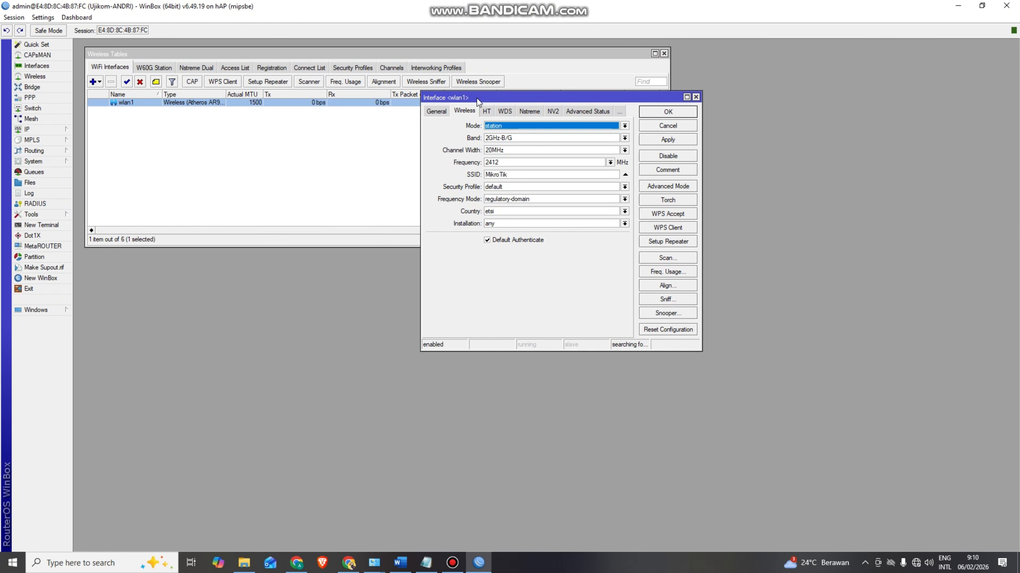
click(624, 126)
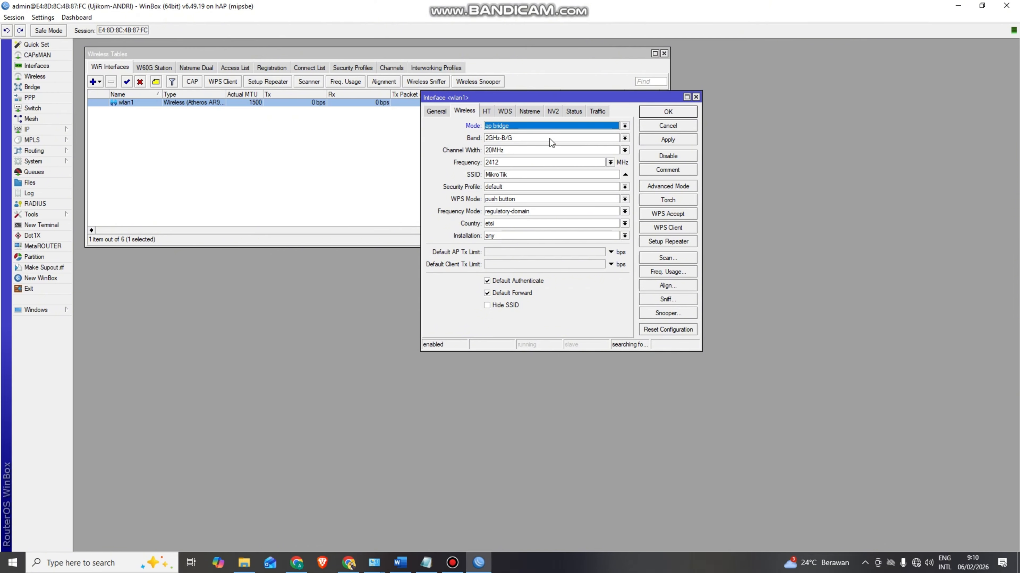
click(625, 138)
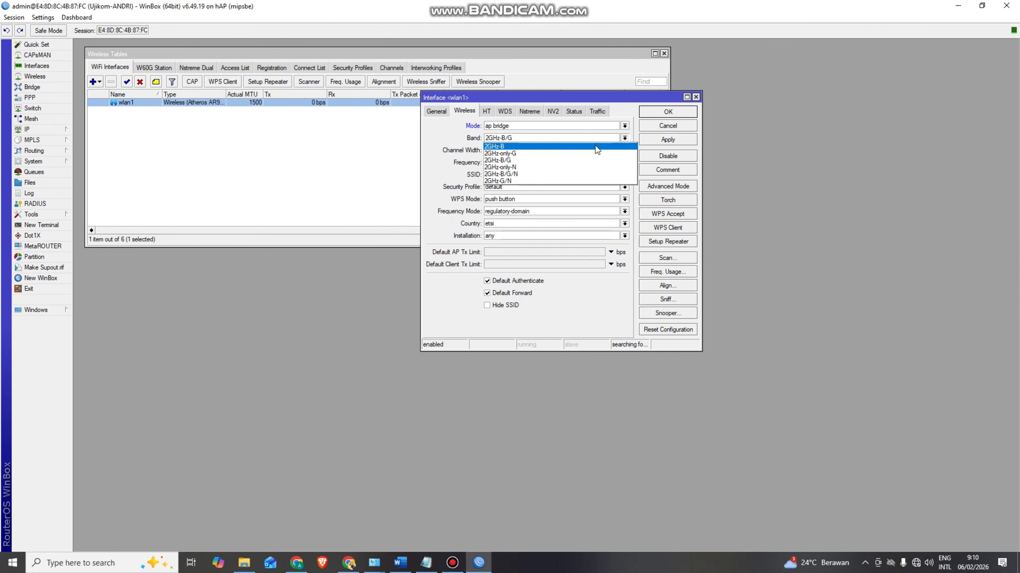
click(565, 173)
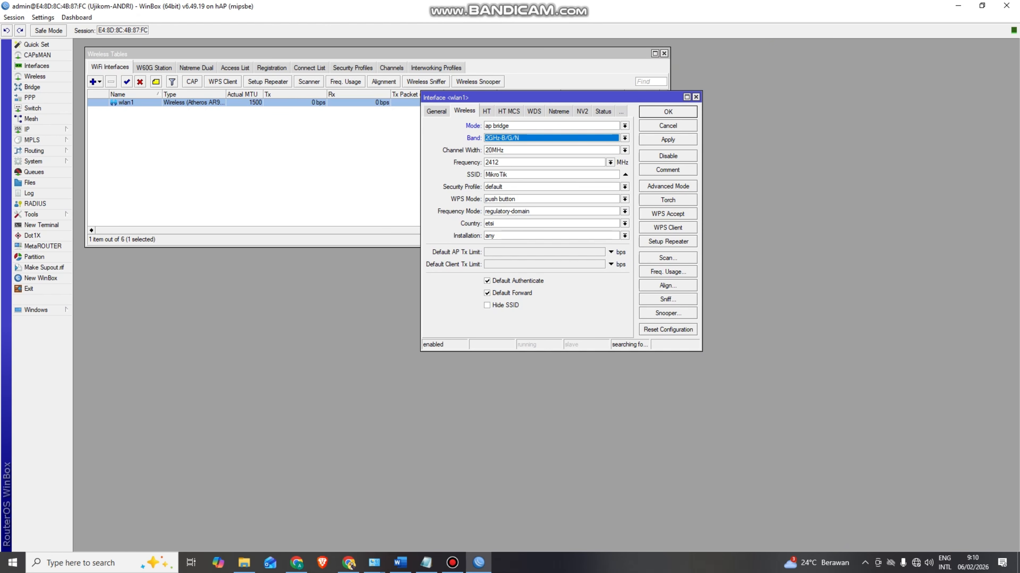
- Set the SSID to UJIKOM26-TKJ plus the student's name, using the UJIKOM-YDK security profile
key(alt+Tab)
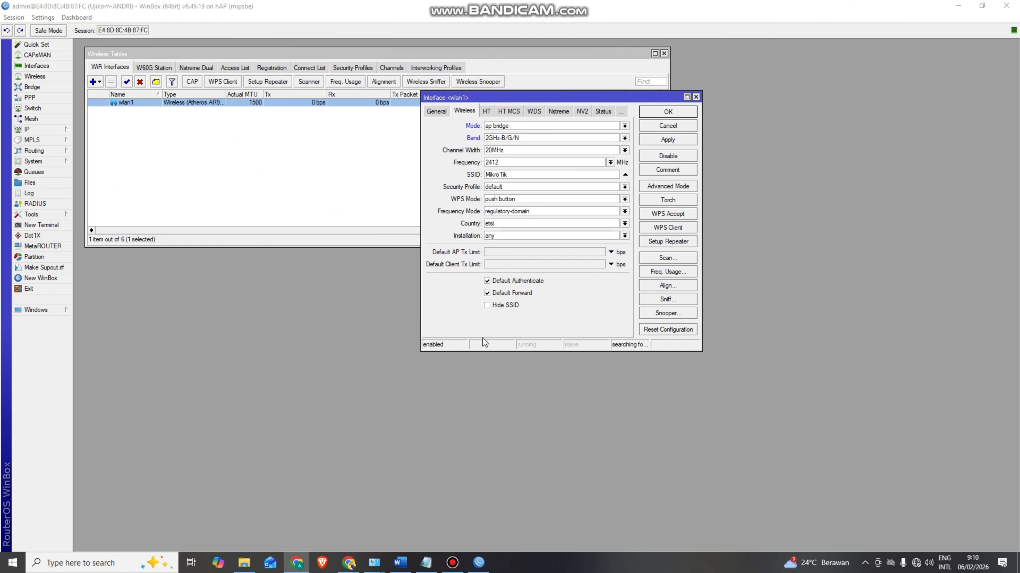
mouse_move(497, 175)
mouse_down()
mouse_move(509, 176)
mouse_move(478, 177)
mouse_up()
text(UJIKOM26-TKJ-)
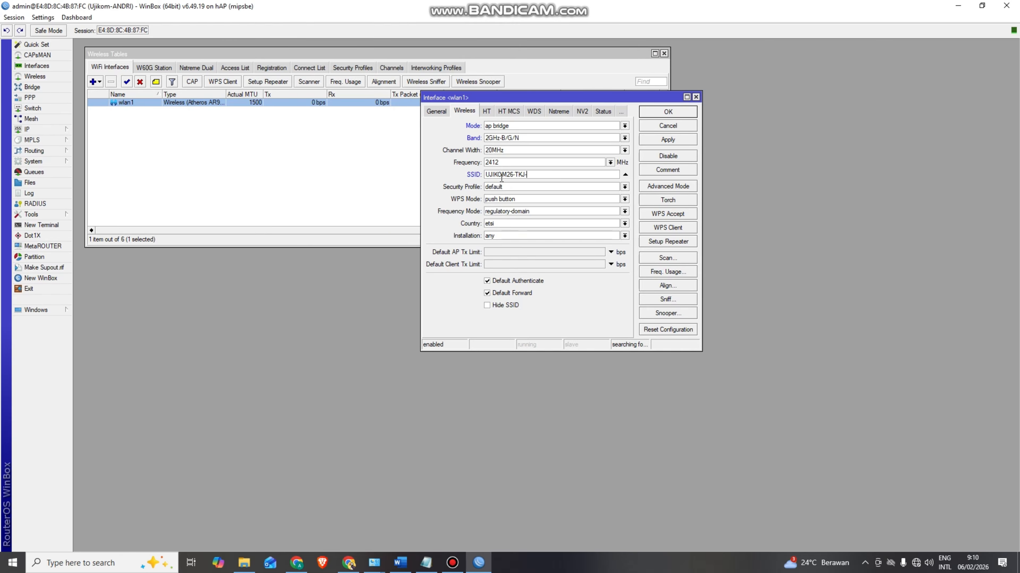
text(ANDRI)
click(625, 187)
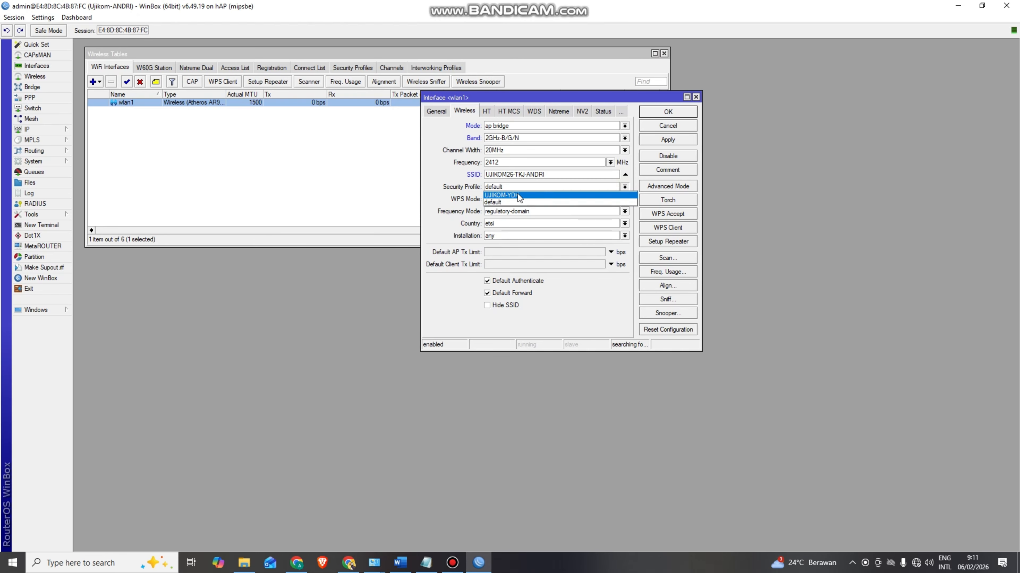
click(503, 195)
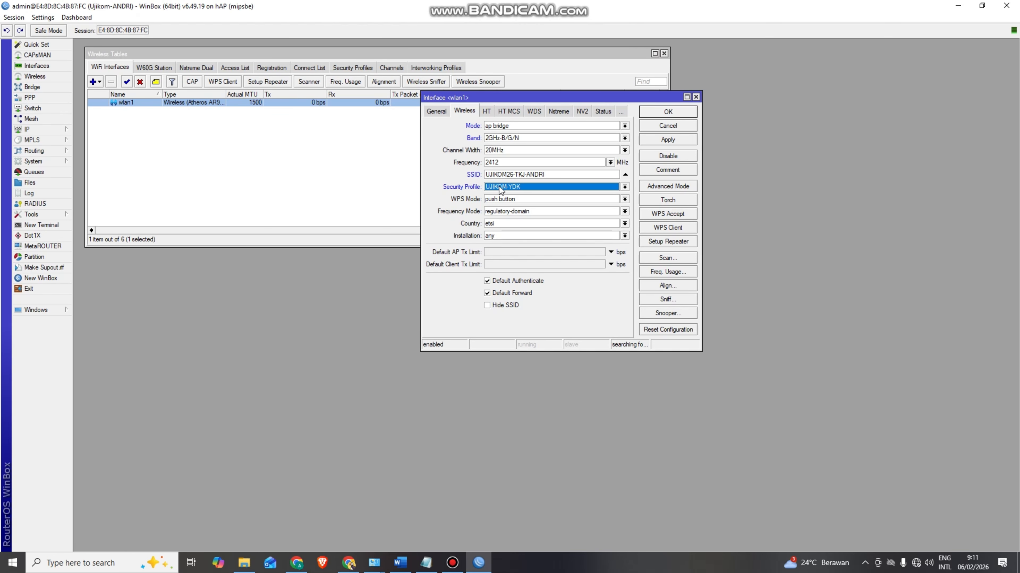
click(674, 141)
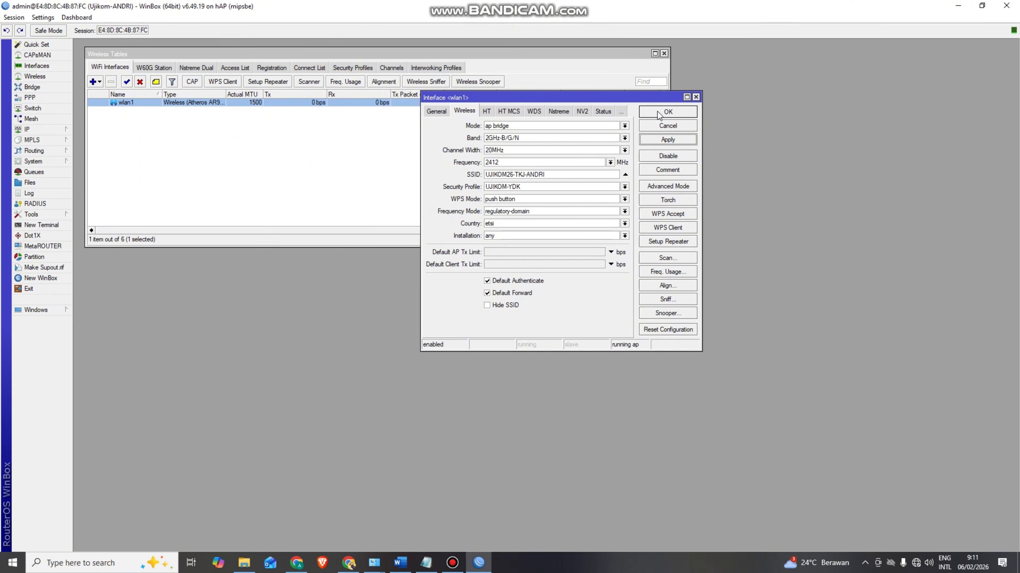
click(667, 112)
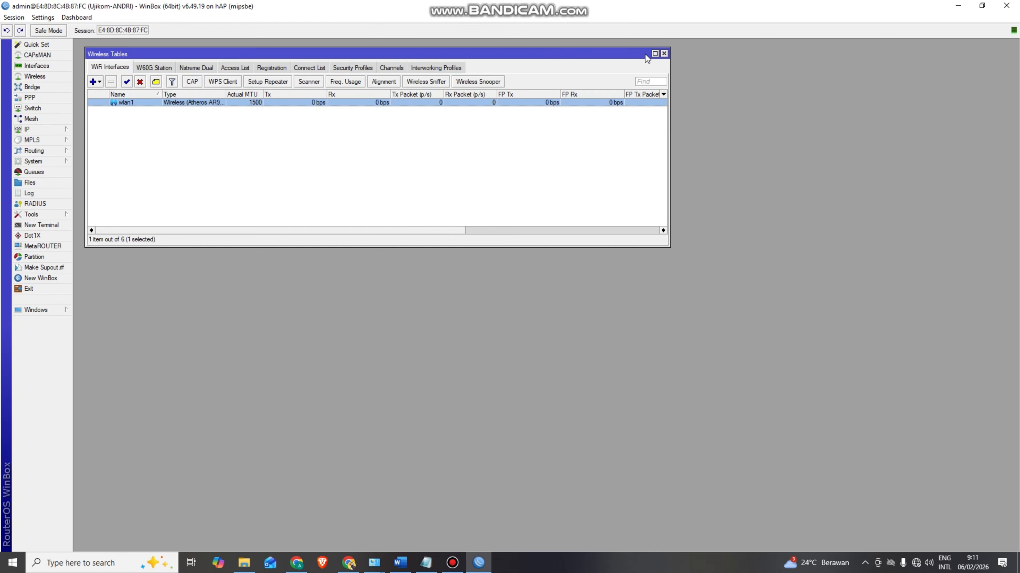
- Rename ether1 to ether1-ISP in the Interface List
click(663, 54)
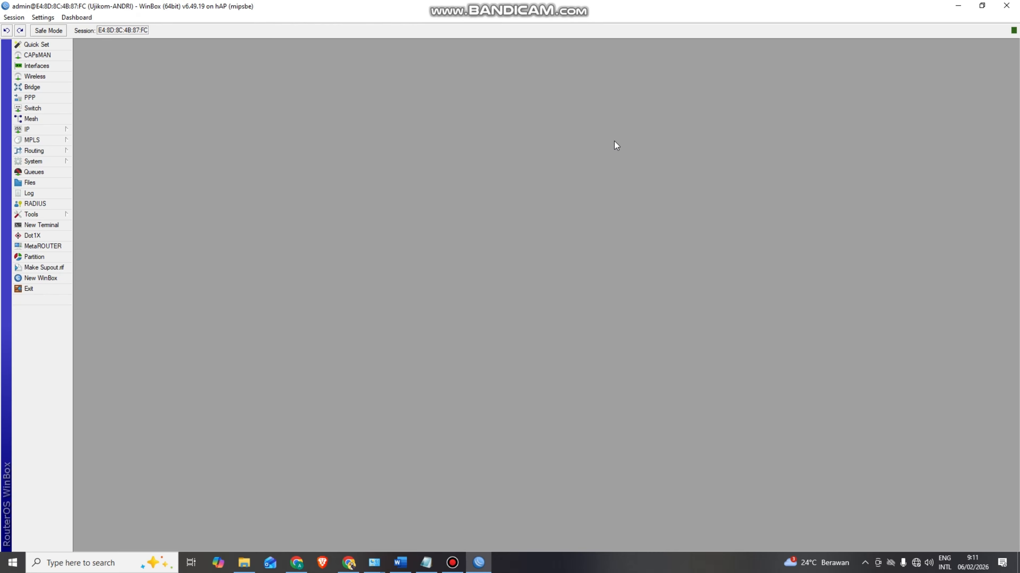
click(59, 67)
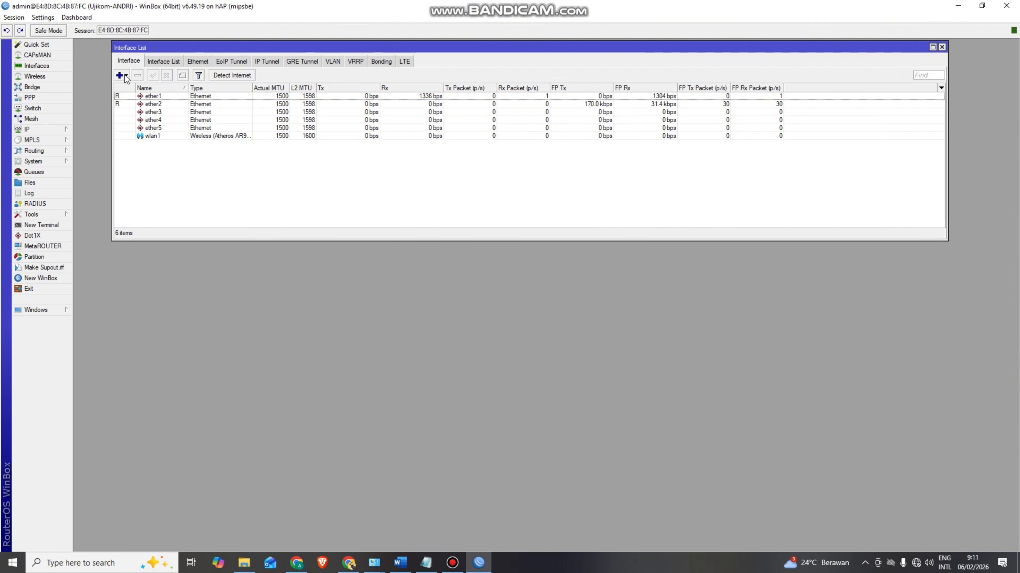
double_click(154, 97)
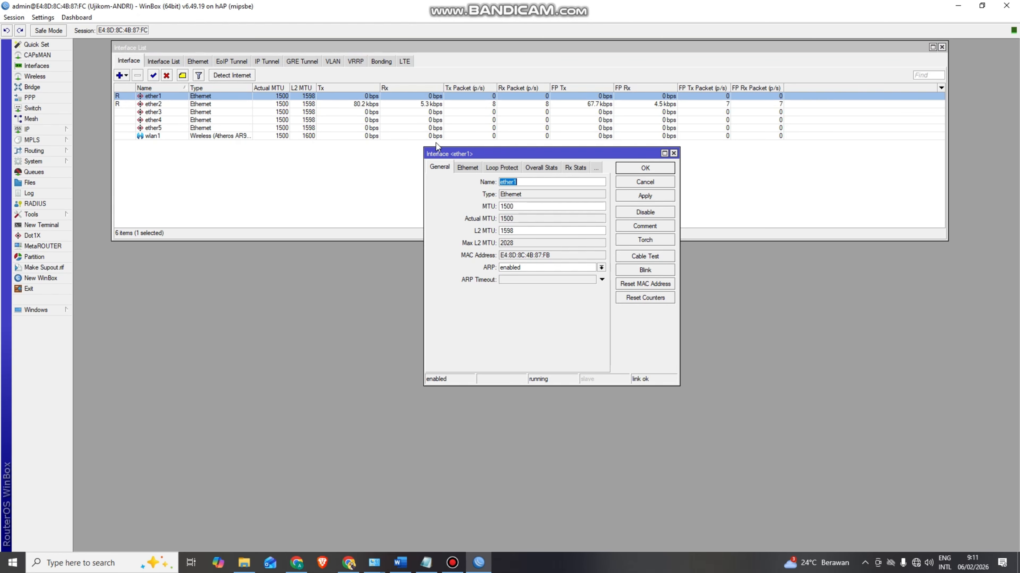
click(533, 184)
text(-ISP)
click(636, 171)
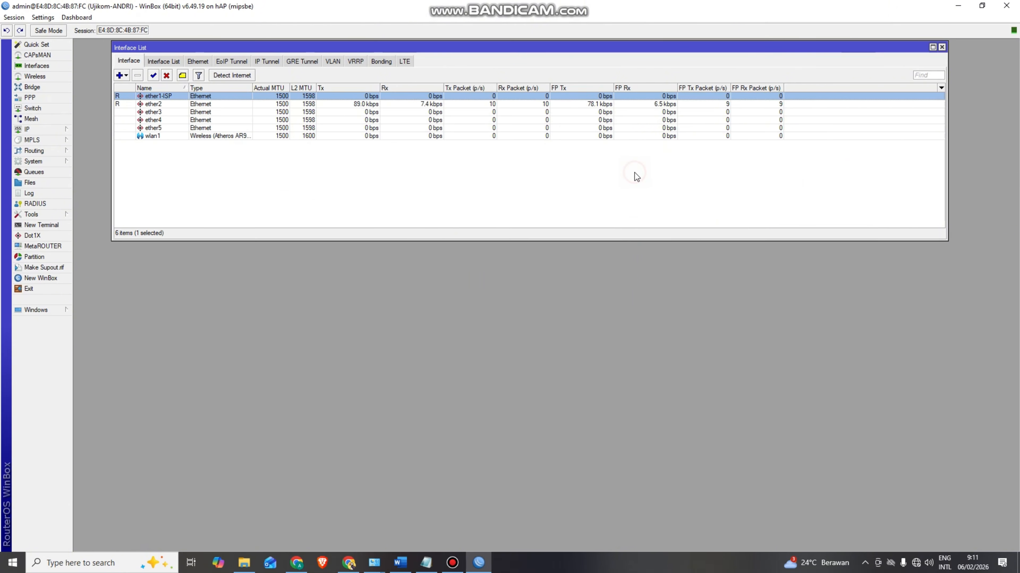
- Rename ether2 to ether2-LAN1 and ether3 to ether3-LAN2, then close the Interface List
double_click(153, 104)
click(522, 181)
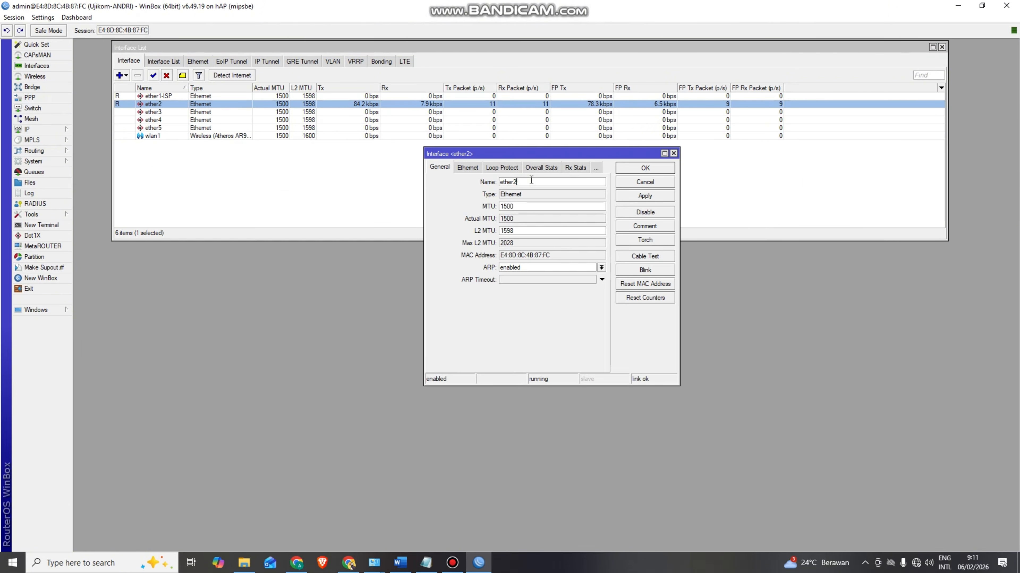
text(-LAN1)
click(633, 170)
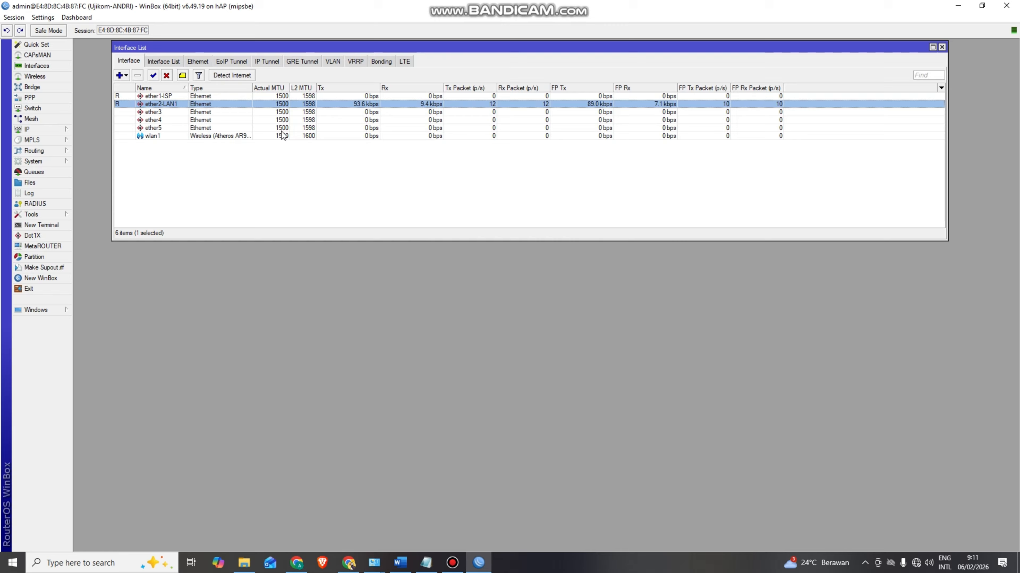
double_click(157, 113)
click(550, 182)
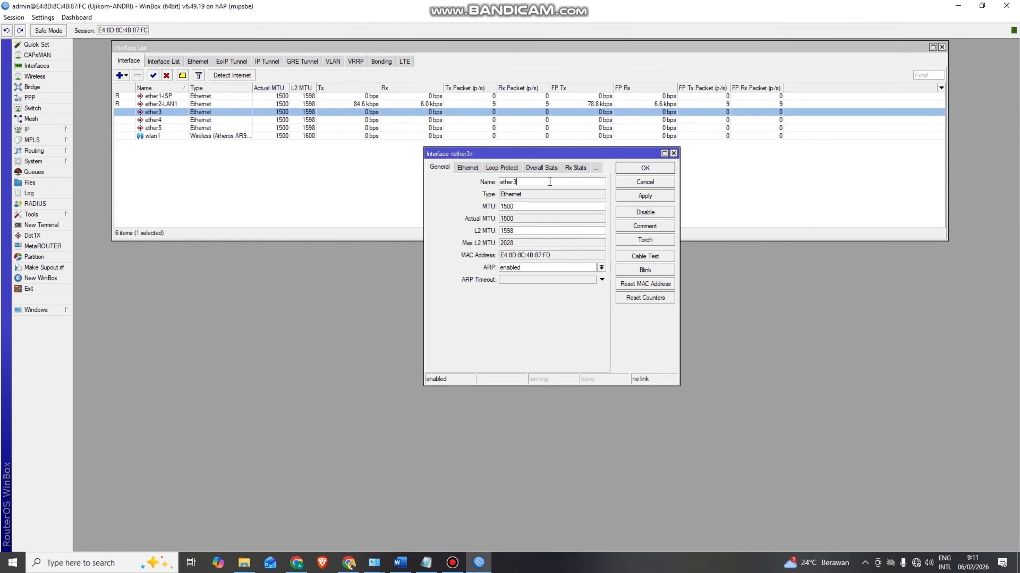
text(-LAN2)
click(642, 168)
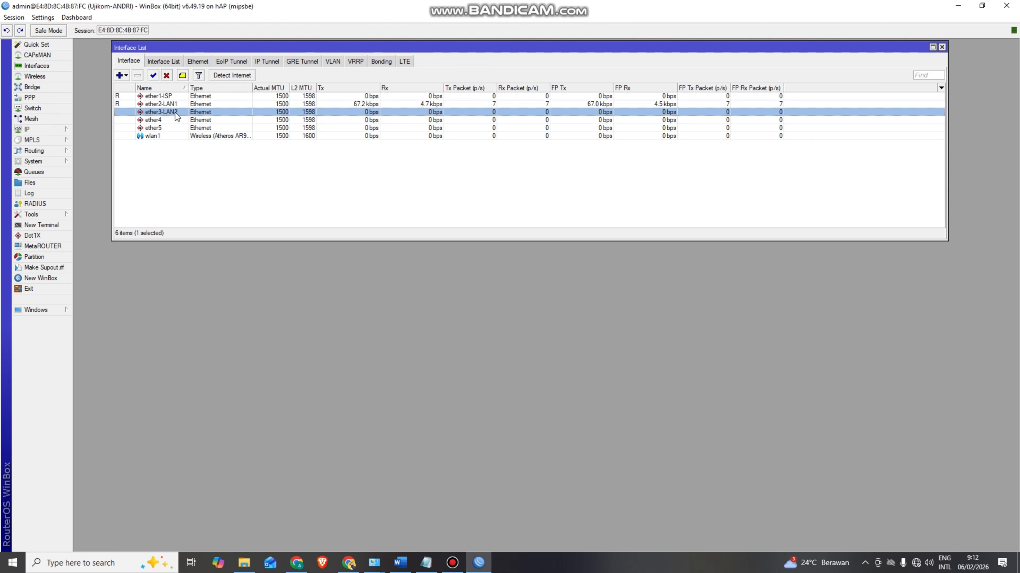
click(158, 136)
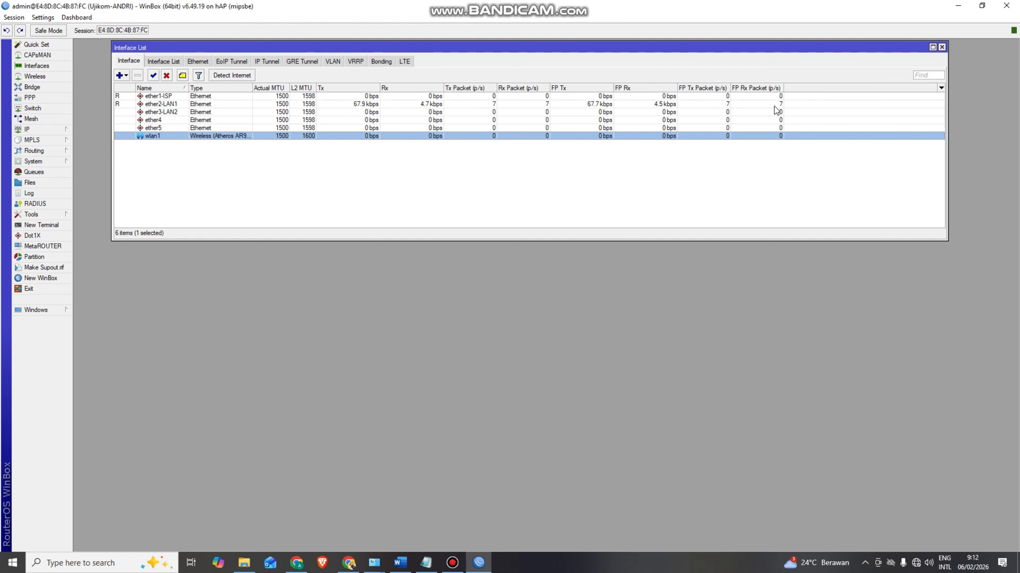
click(941, 47)
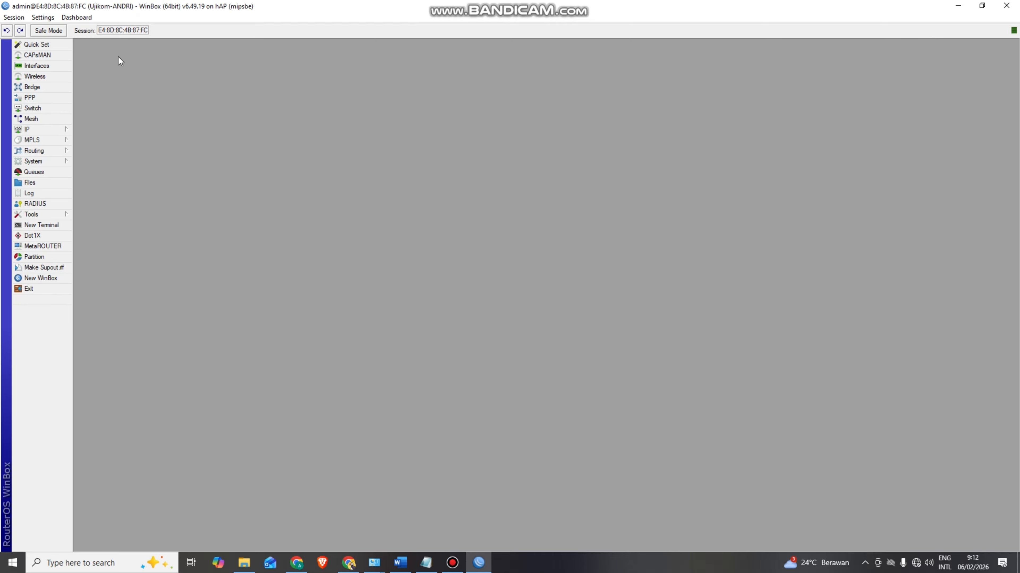
- Add a DHCP client on ether1-ISP with Use Peer DNS unticked, then close the DHCP Client list
click(52, 127)
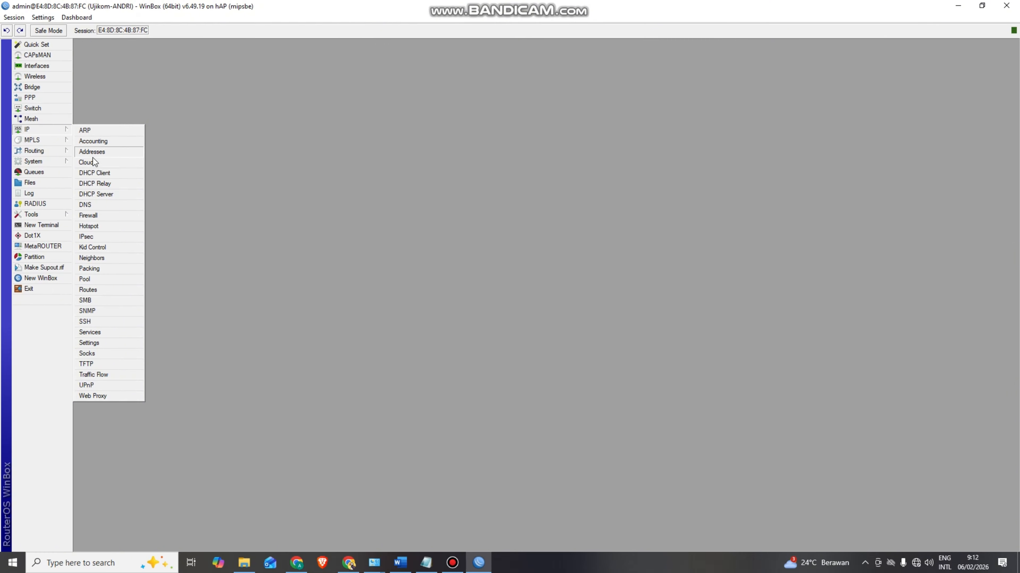
click(96, 173)
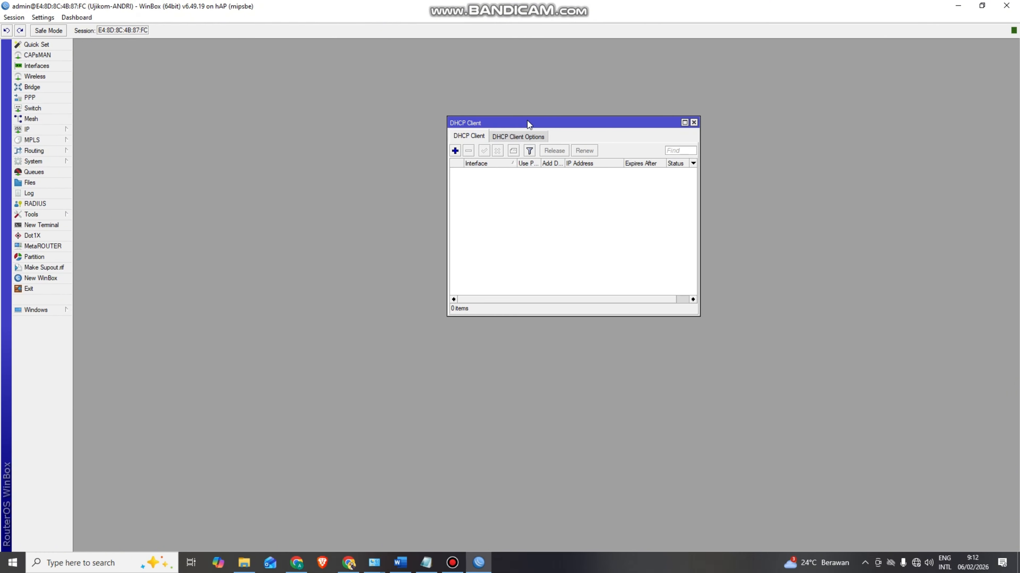
drag(527, 120, 527, 82)
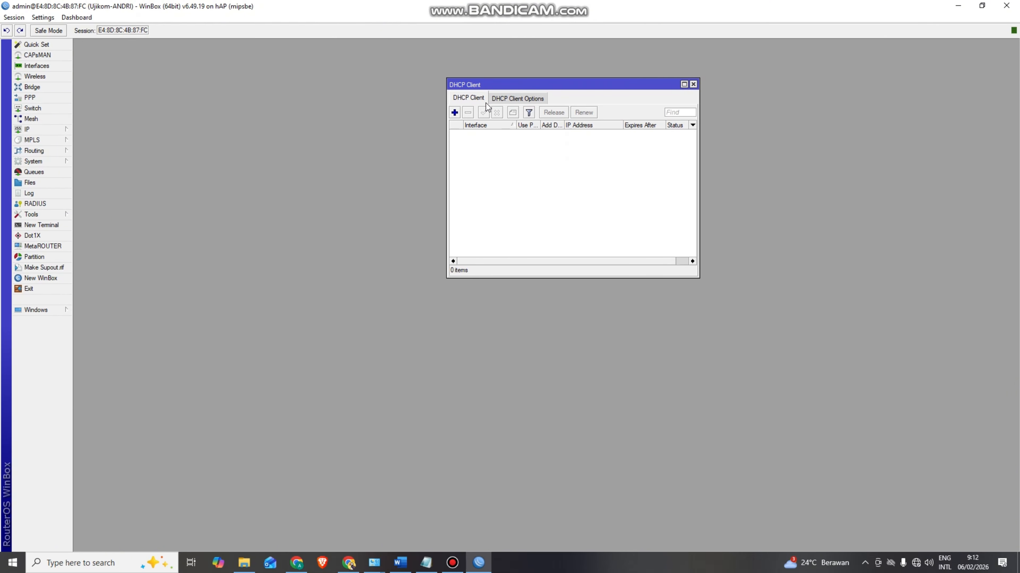
click(454, 113)
drag(564, 138, 587, 92)
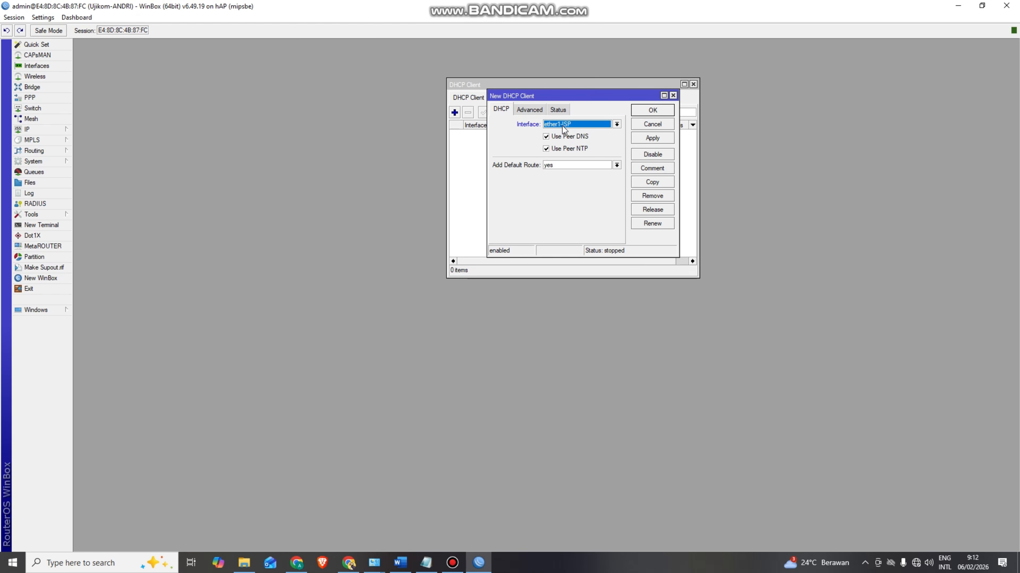
click(617, 124)
click(592, 132)
click(546, 138)
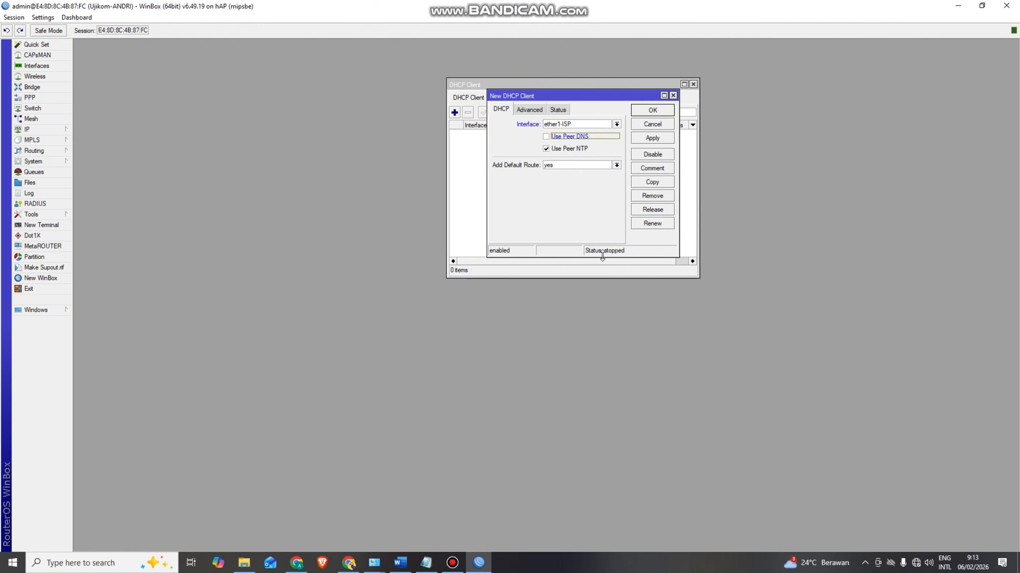
click(644, 138)
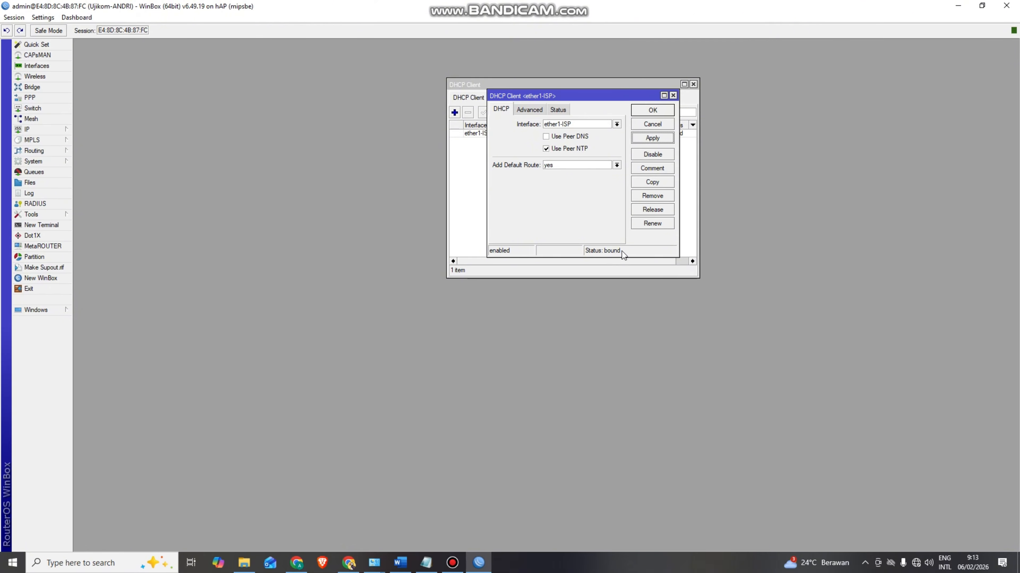
click(652, 110)
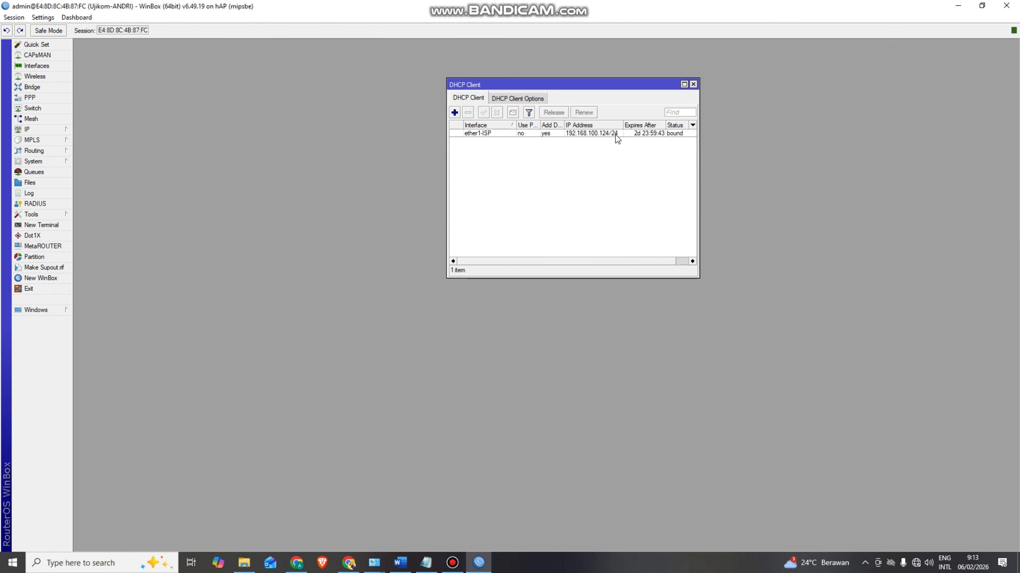
click(693, 85)
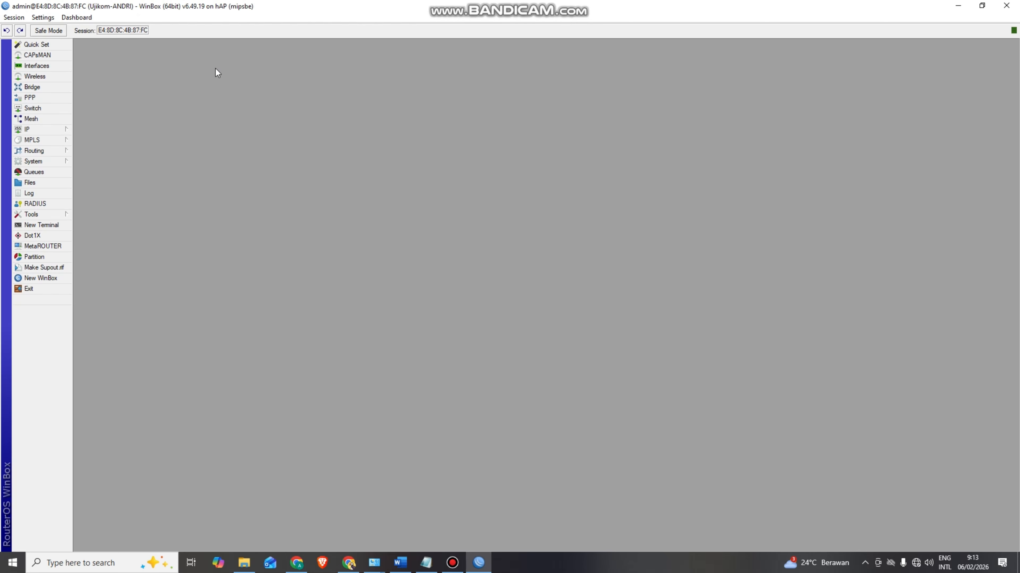
- Set DNS servers 8.8.8.8 and 1.1.1.1 with Allow Remote Requests enabled
click(53, 129)
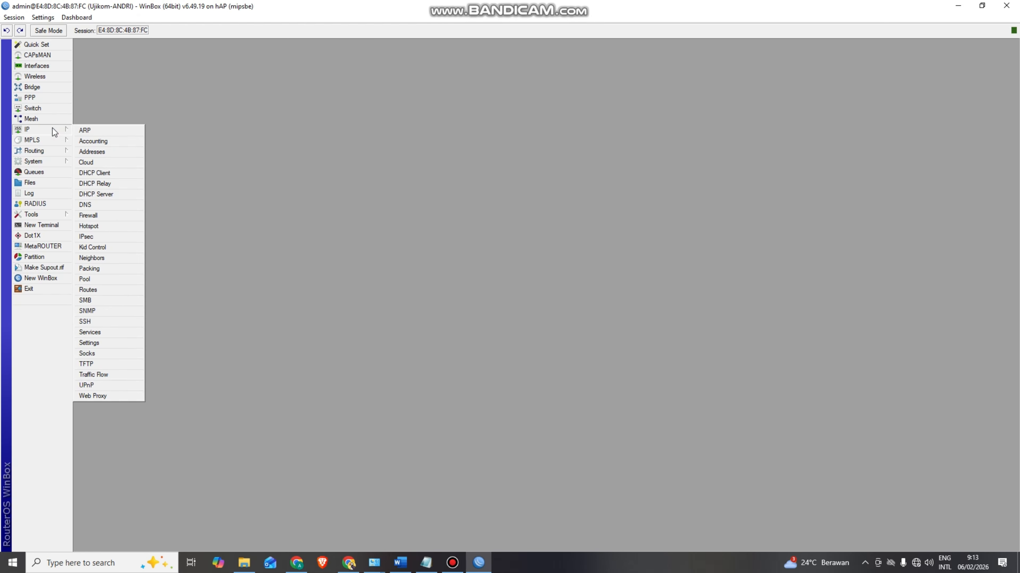
click(100, 204)
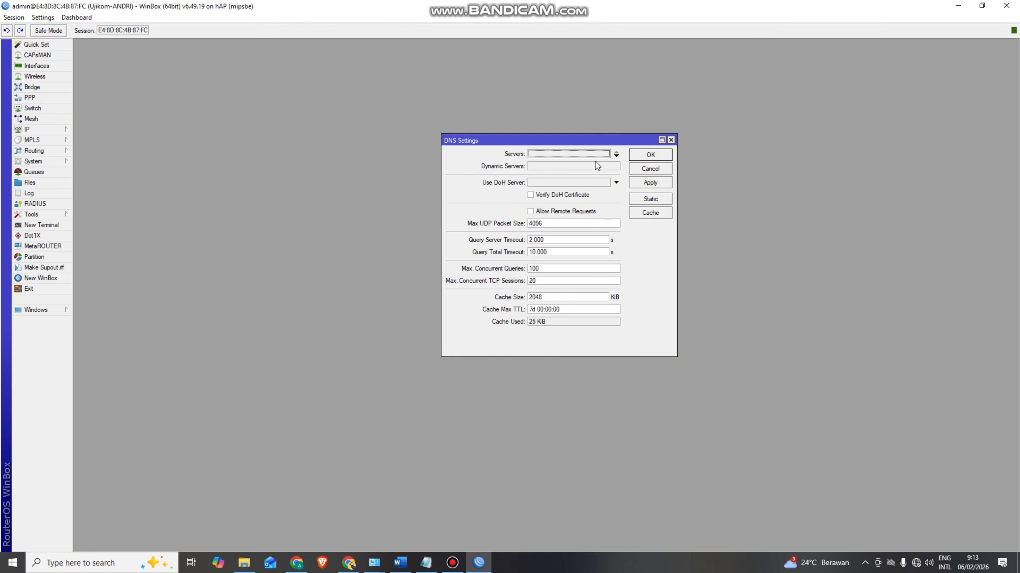
click(616, 156)
text(8)
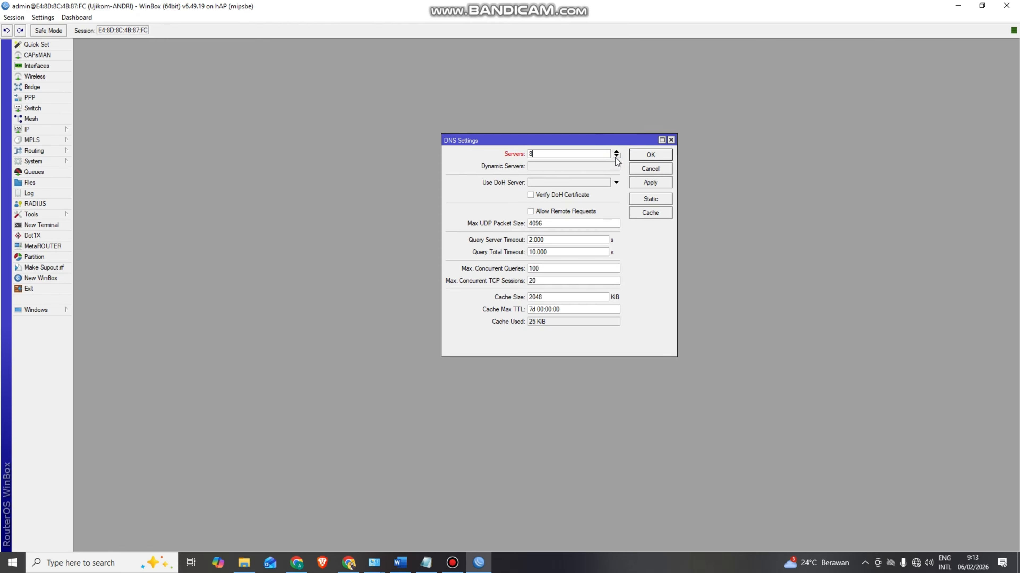
text(.8.8.)
click(617, 156)
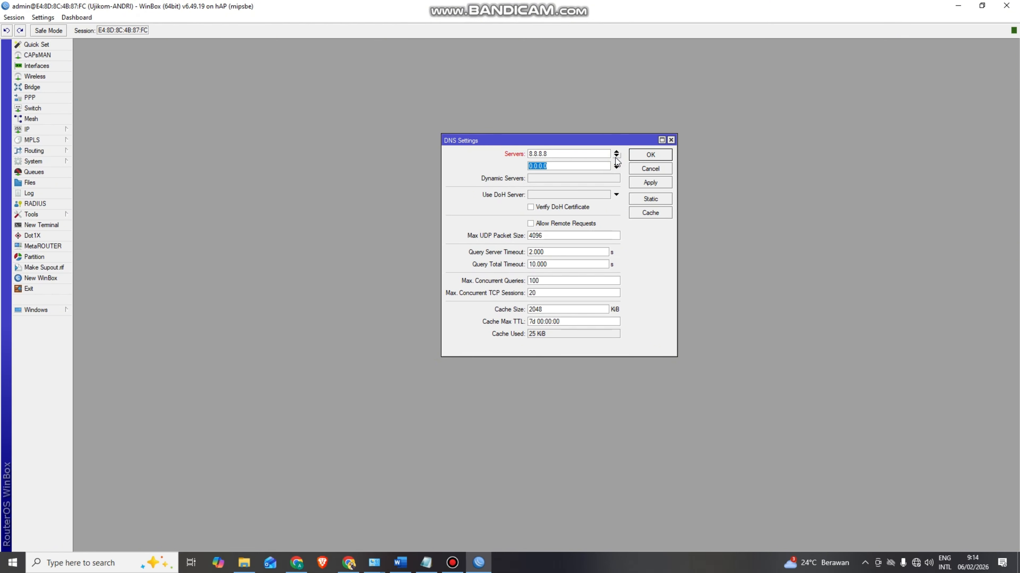
text(1.1.1.1)
click(532, 224)
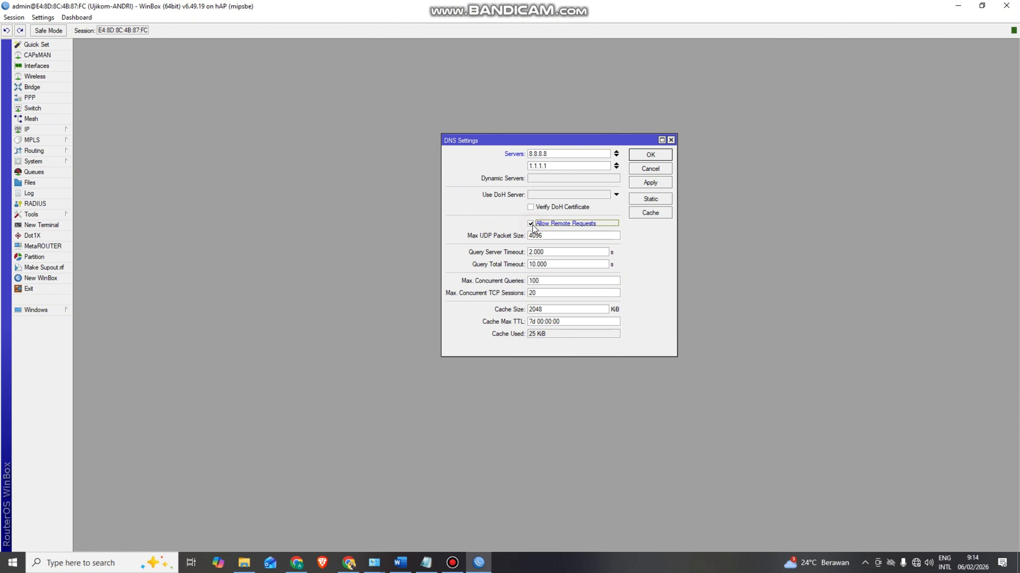
click(651, 183)
click(637, 159)
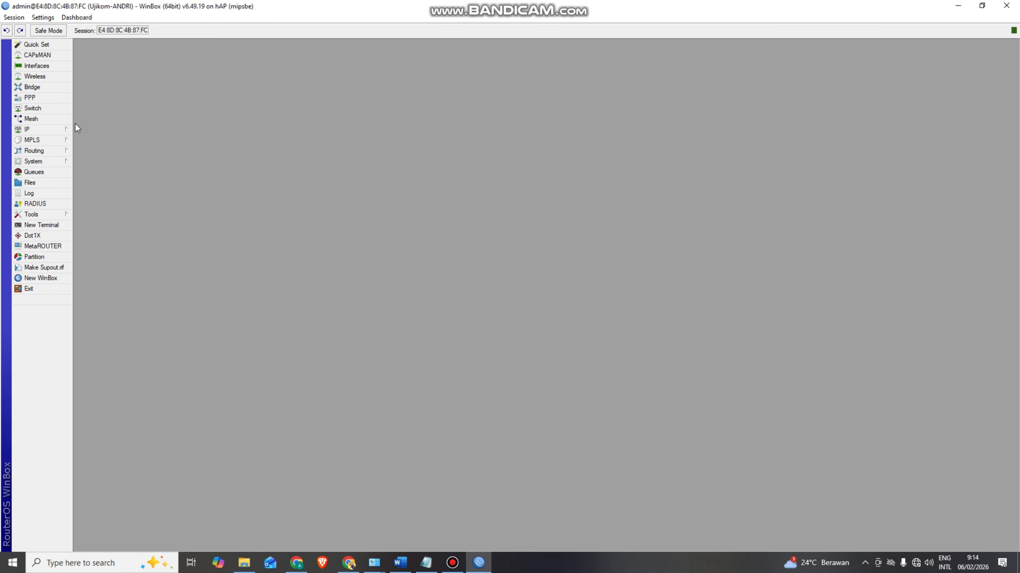
- Add address 192.168.22.199/25 on interface ether2-LAN1 in IP > Addresses
click(40, 131)
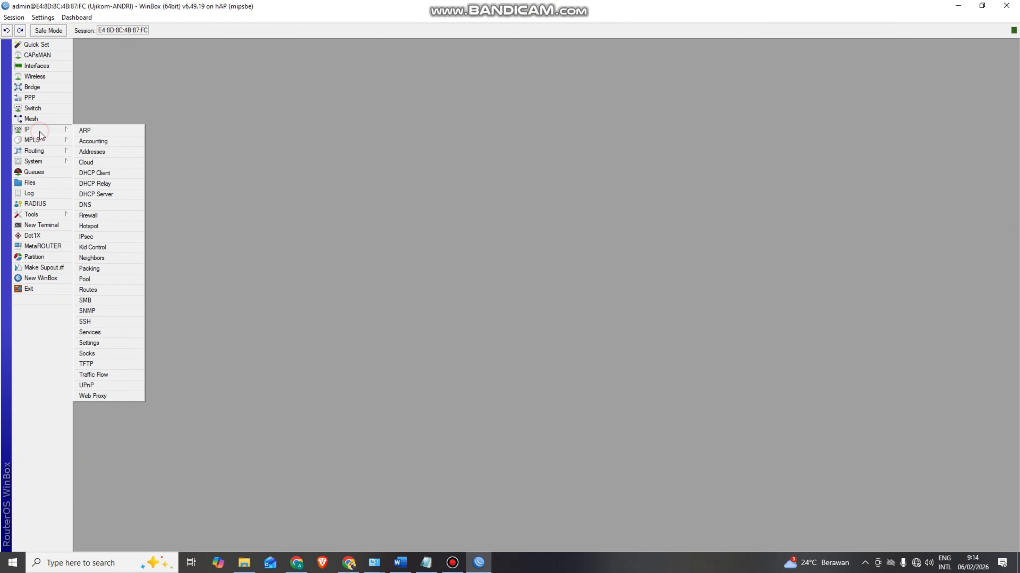
click(82, 153)
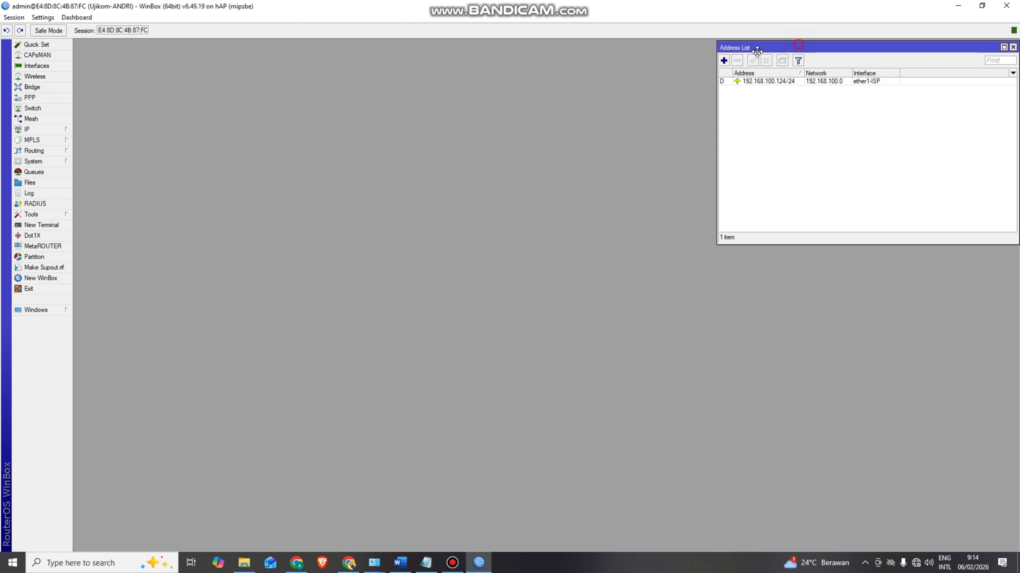
drag(798, 45, 482, 104)
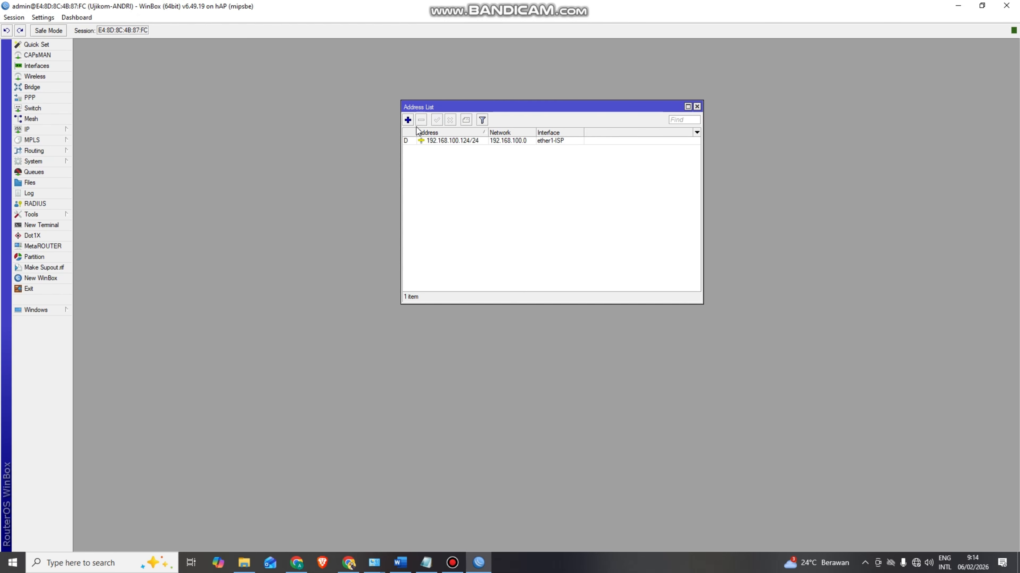
click(408, 121)
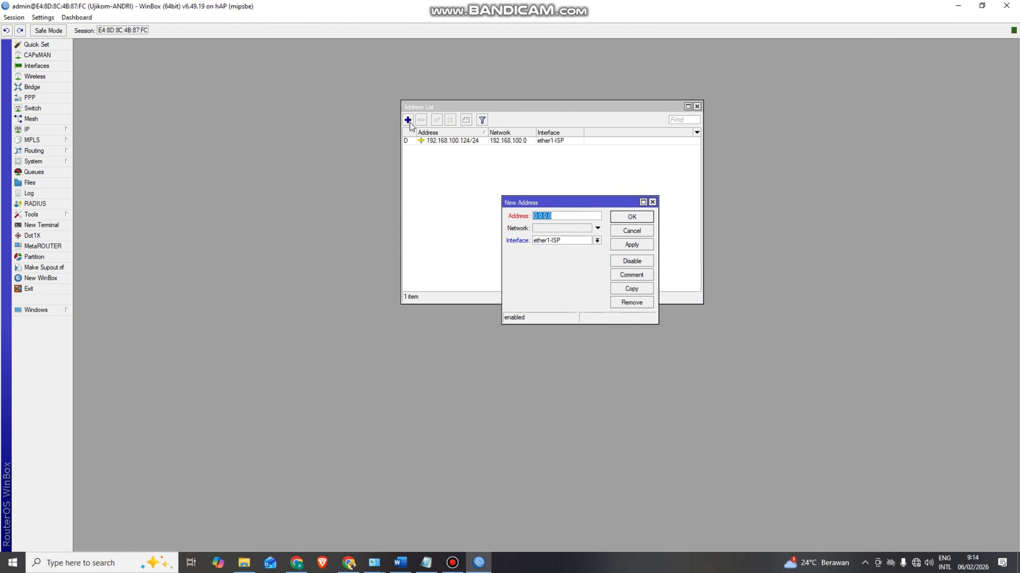
drag(566, 203, 571, 157)
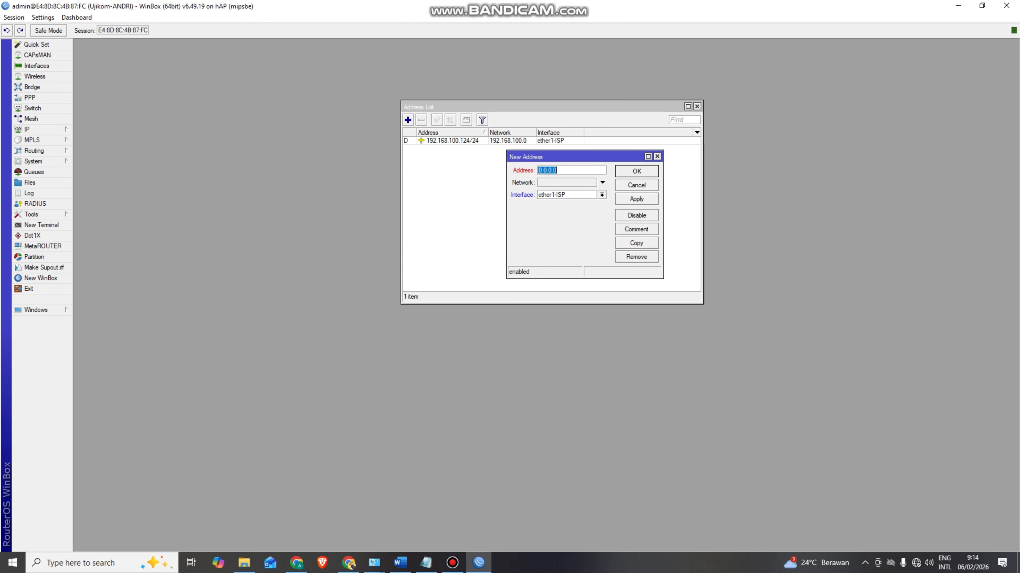
key(alt+Tab)
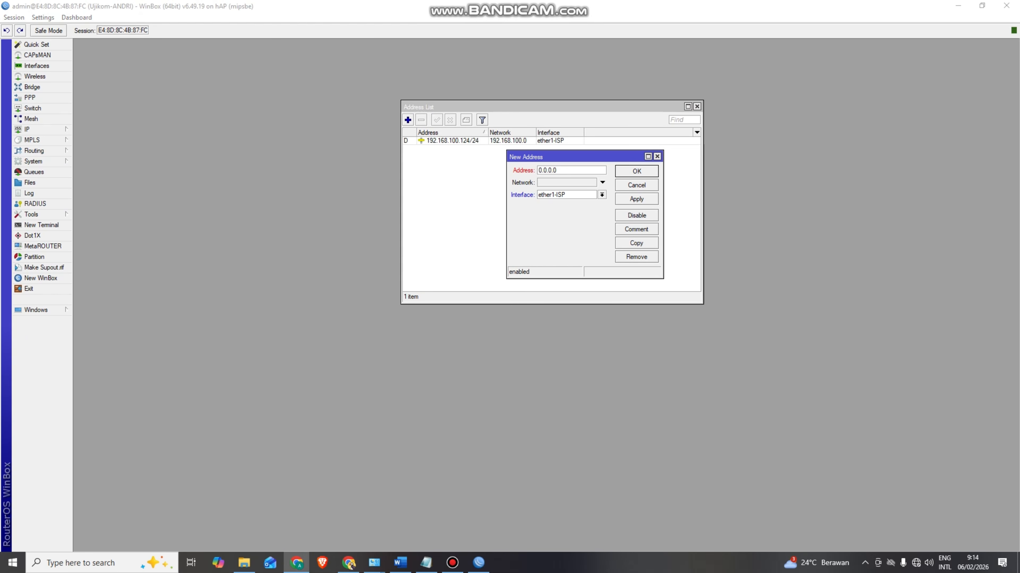
click(524, 164)
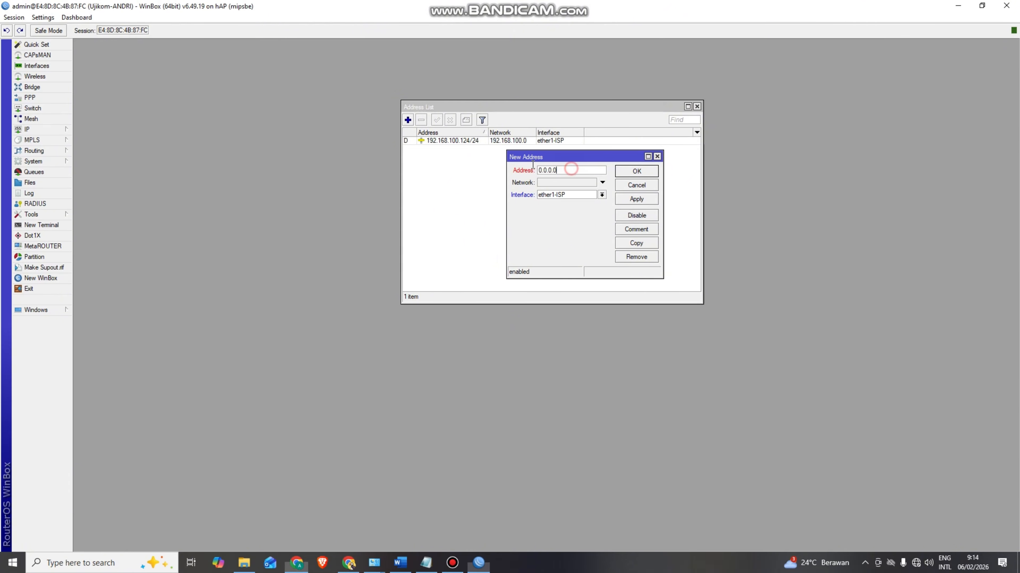
text(192.168.22.199/25)
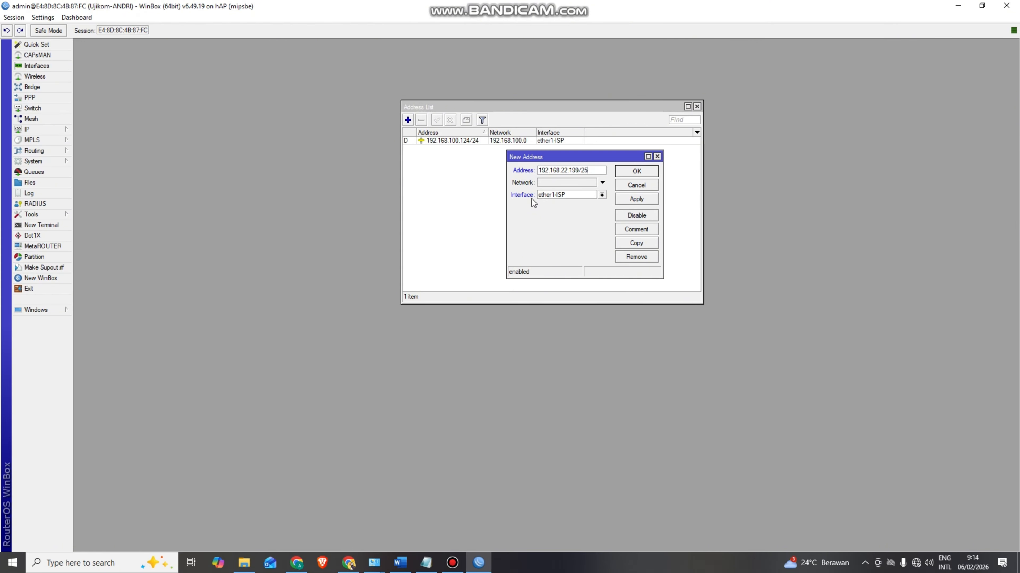
click(603, 194)
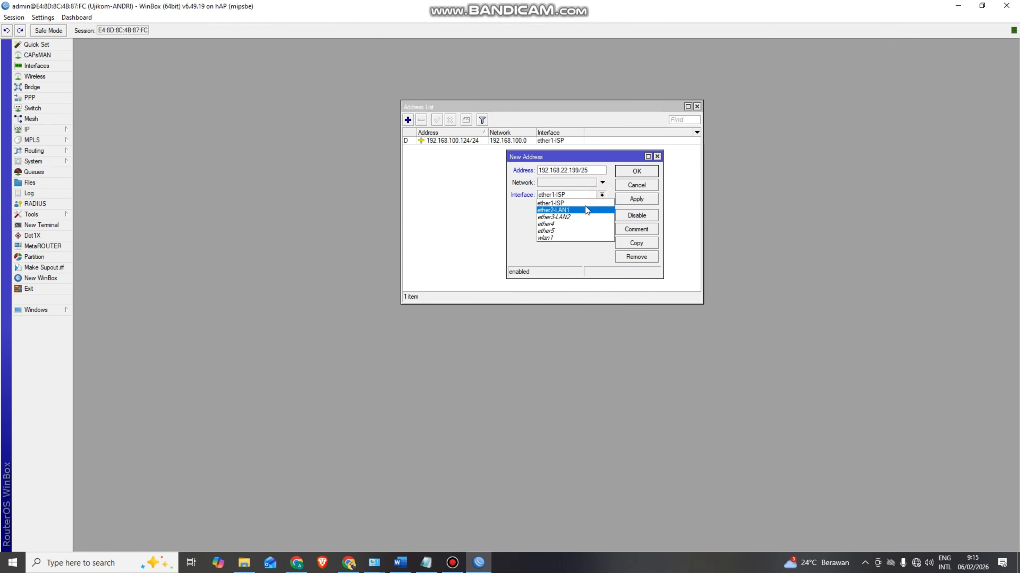
click(581, 209)
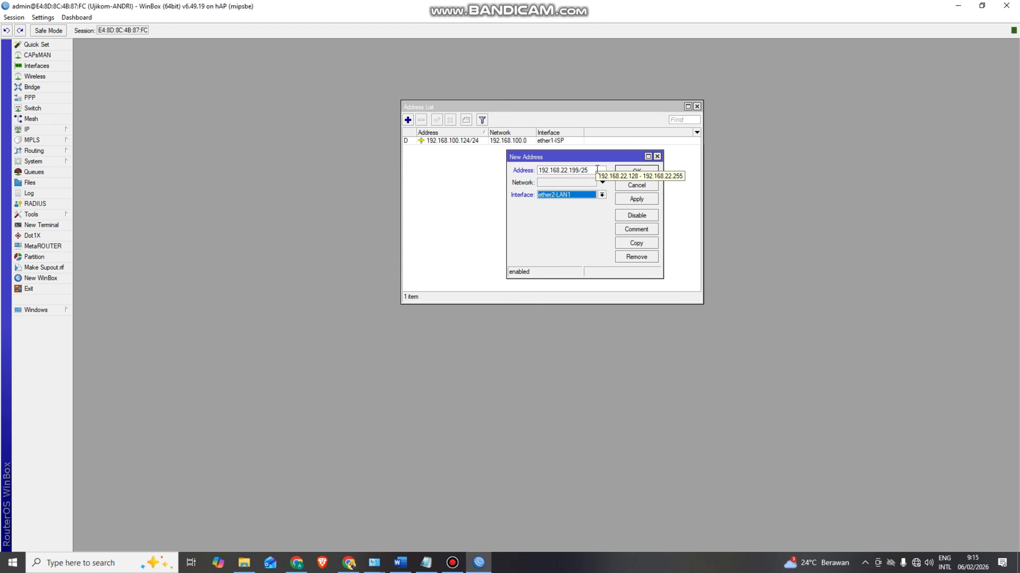
click(636, 202)
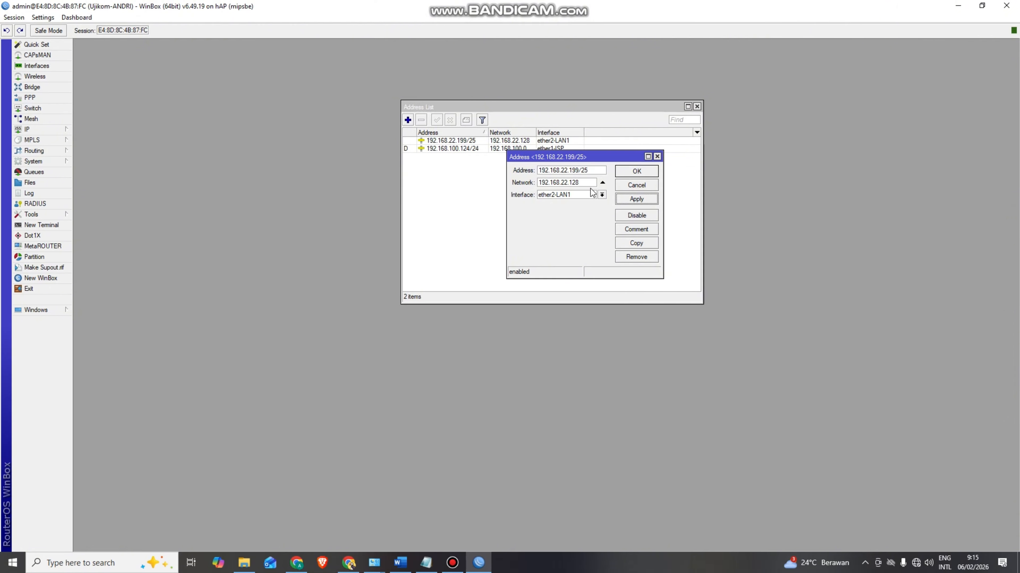
click(631, 176)
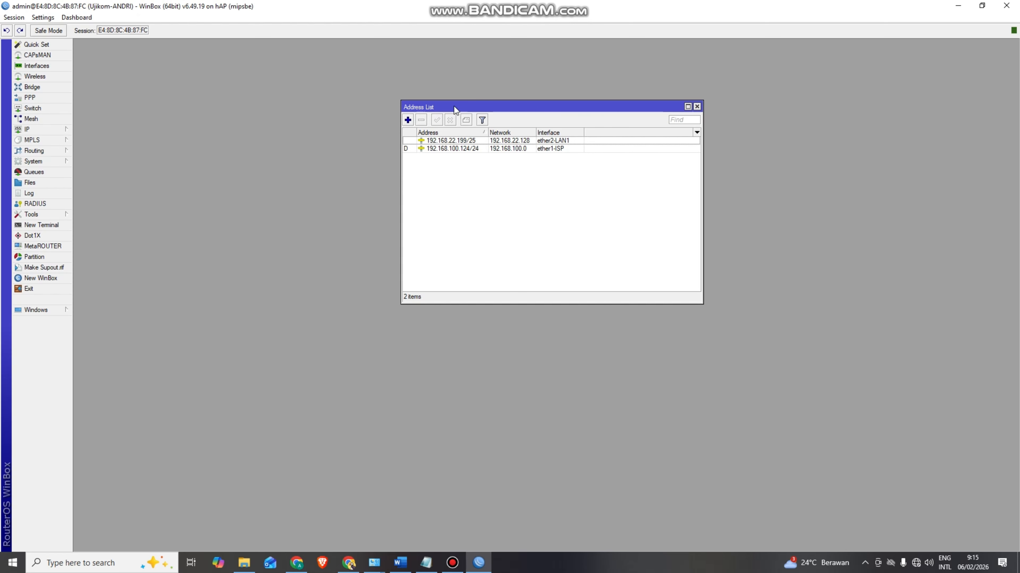
- Add address 192.168.44.199/27 on interface ether3-LAN2
click(407, 119)
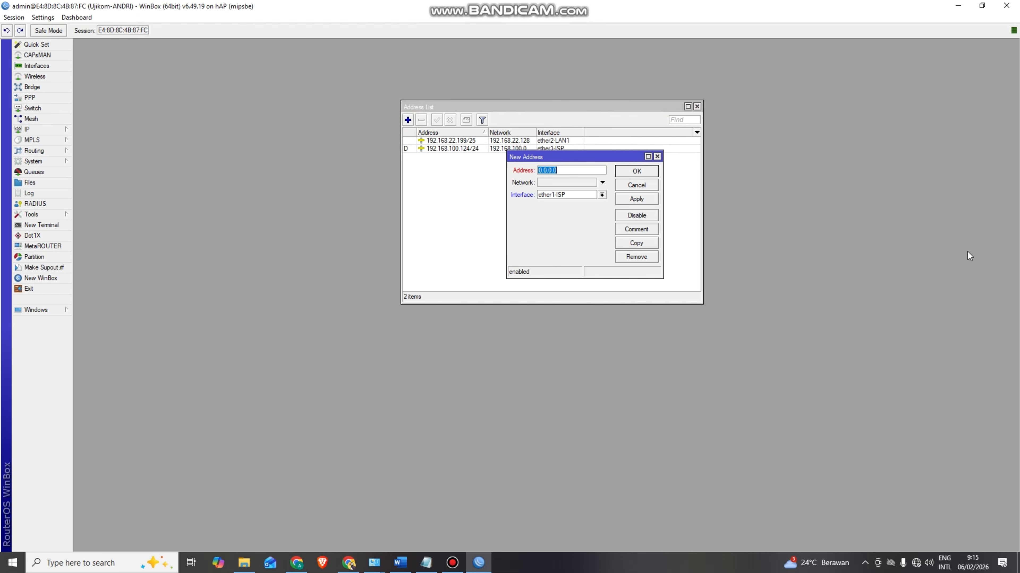
key(alt+Tab)
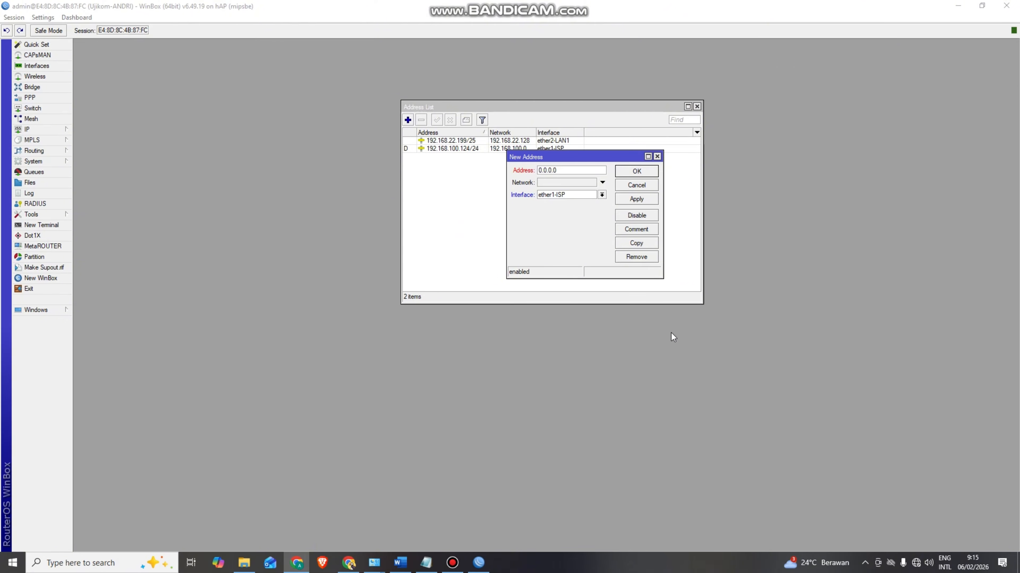
key(alt+Tab)
text(192.168.44.199/27)
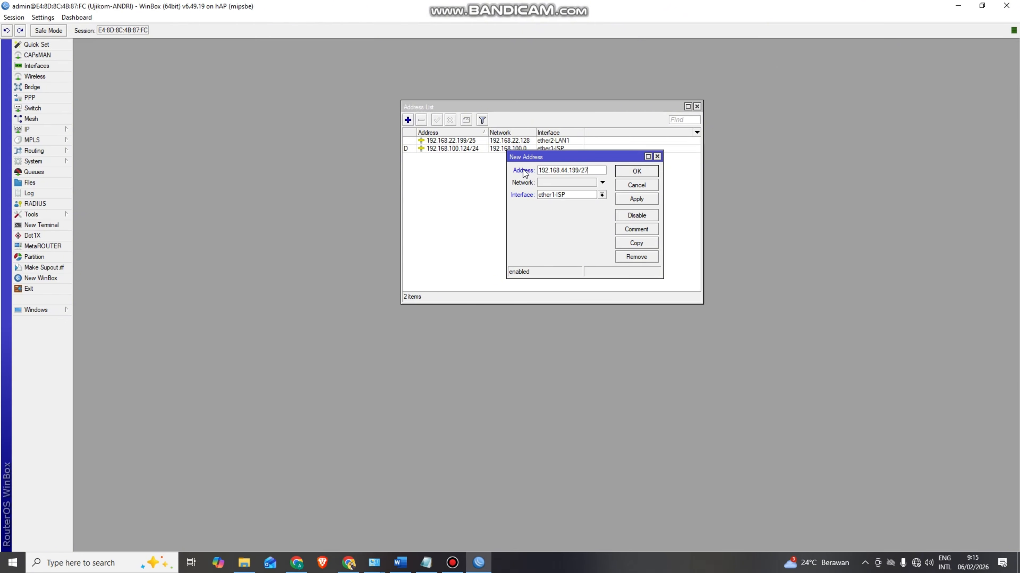
click(601, 195)
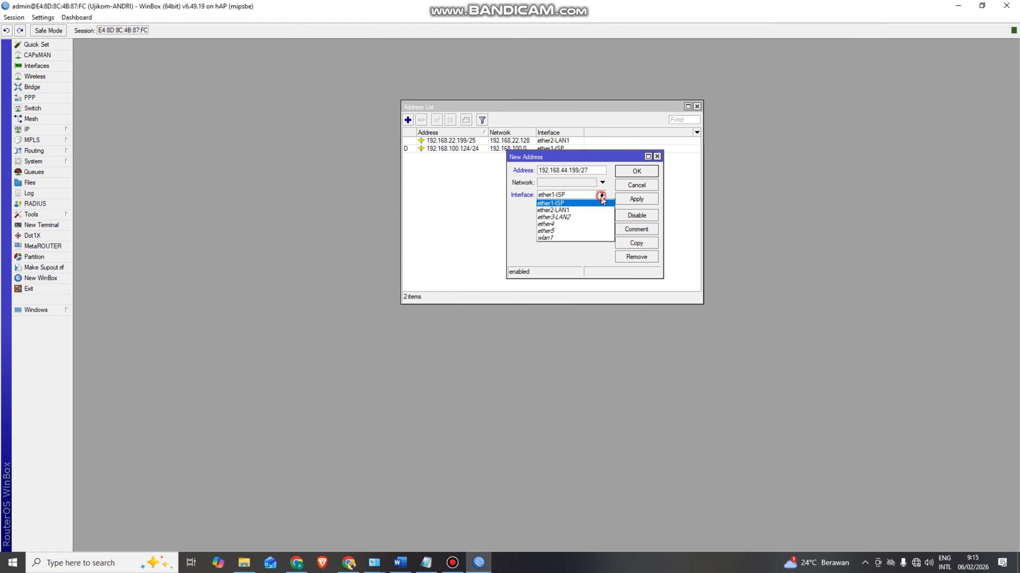
click(585, 216)
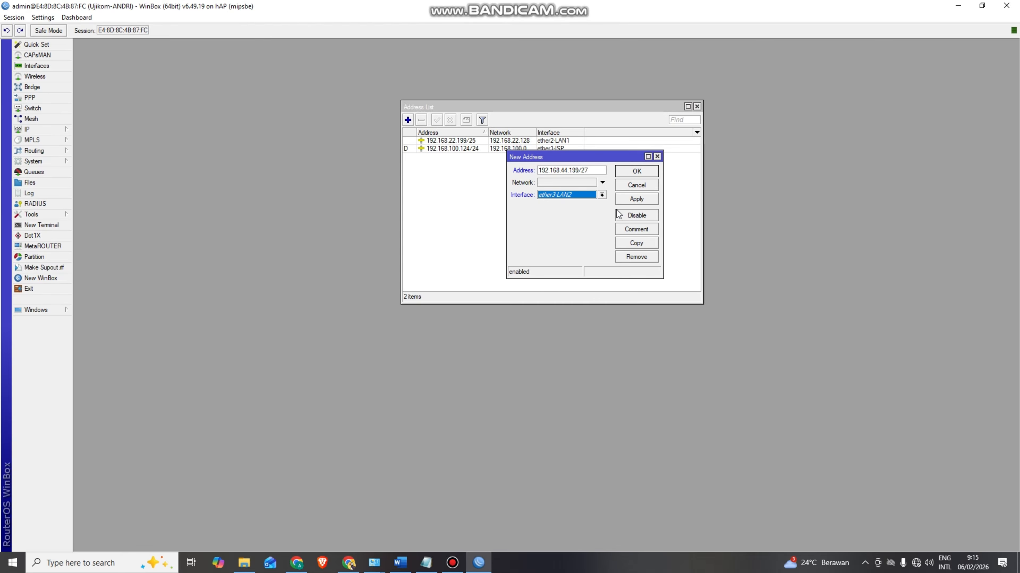
click(631, 199)
click(624, 176)
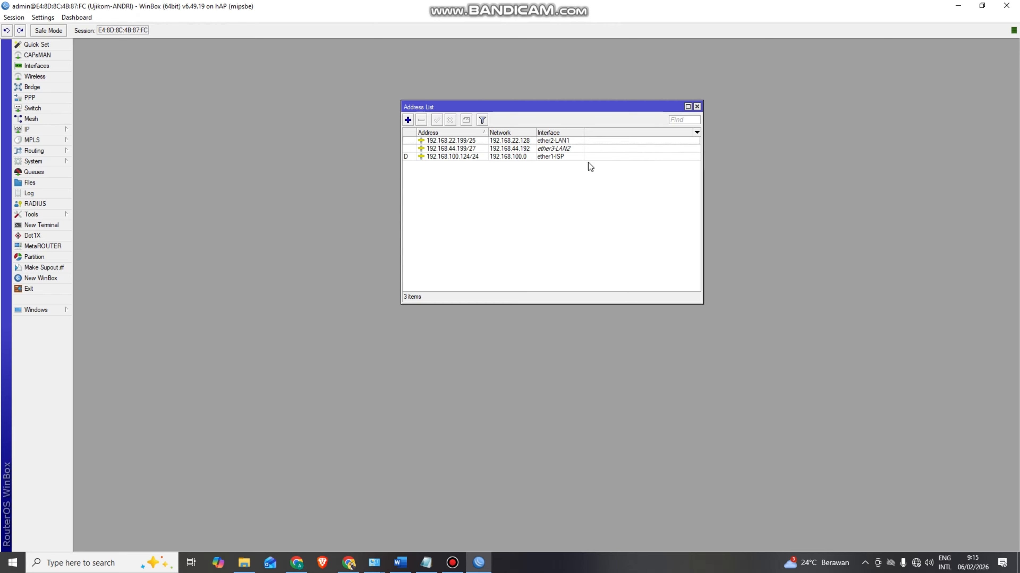
- Add address 192.168.66.1/28 on interface wlan1
click(407, 120)
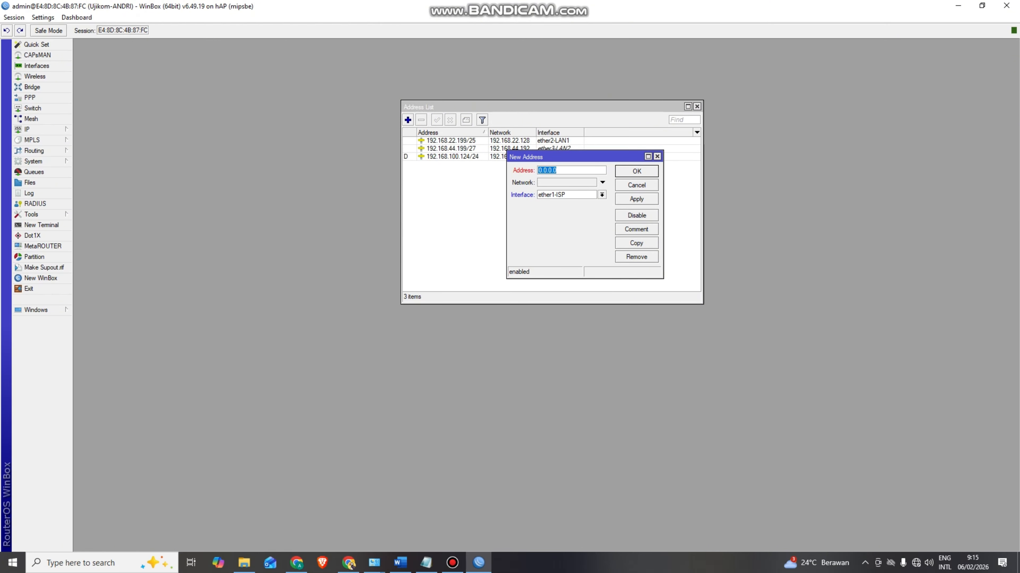
key(alt+Tab)
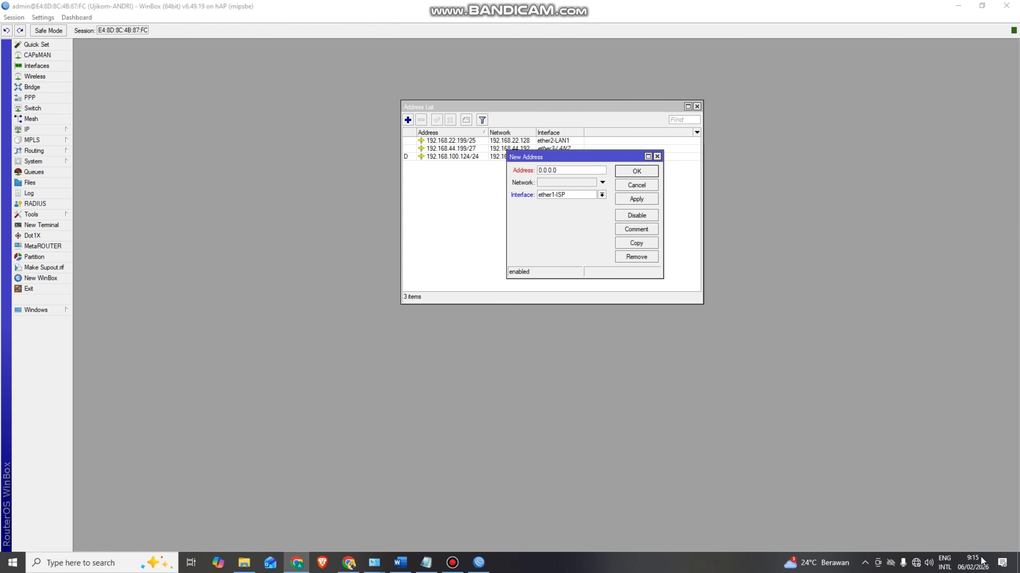
drag(565, 171, 507, 171)
text(192.168.66.1/28)
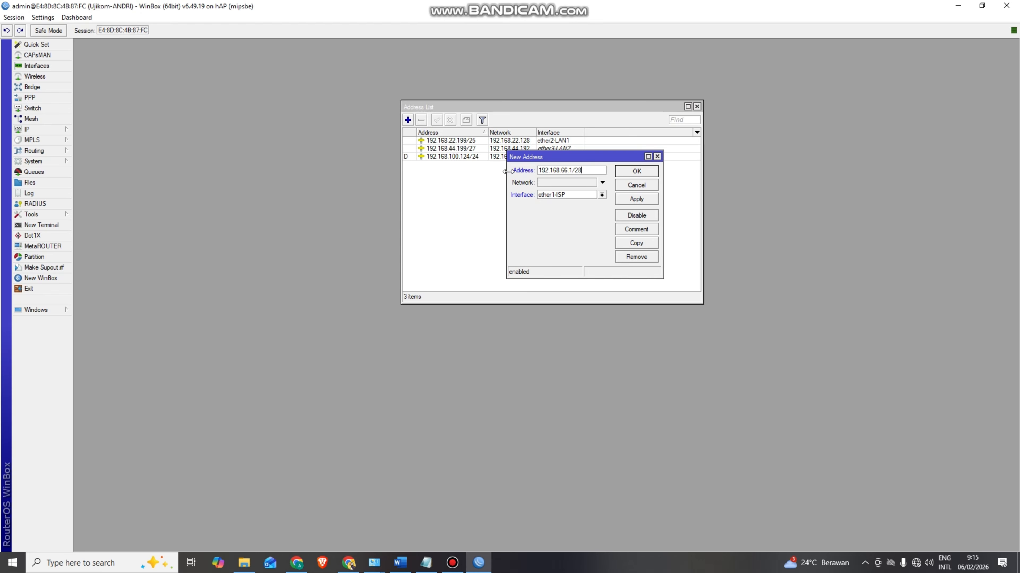
click(602, 195)
click(586, 238)
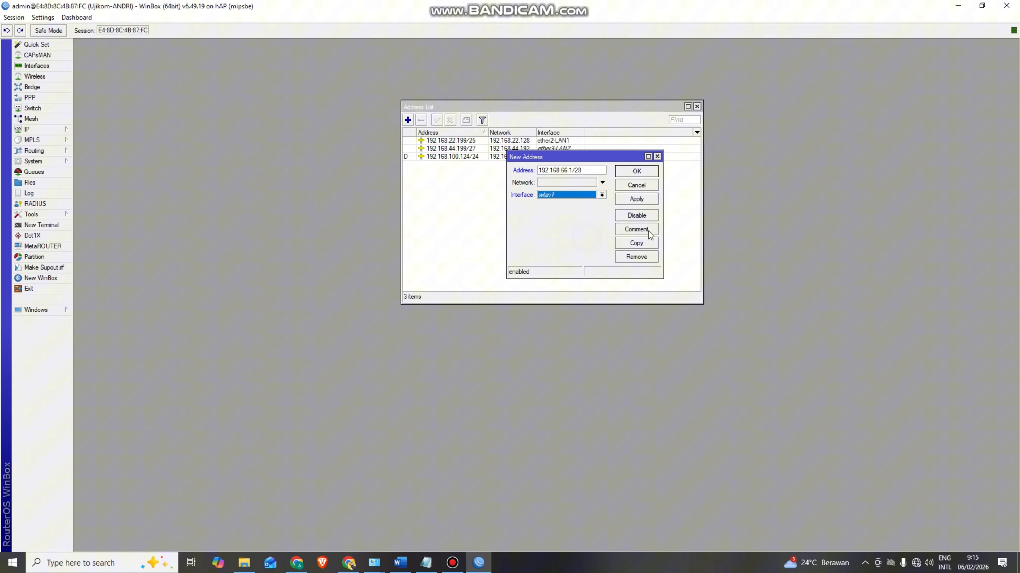
click(640, 201)
click(635, 172)
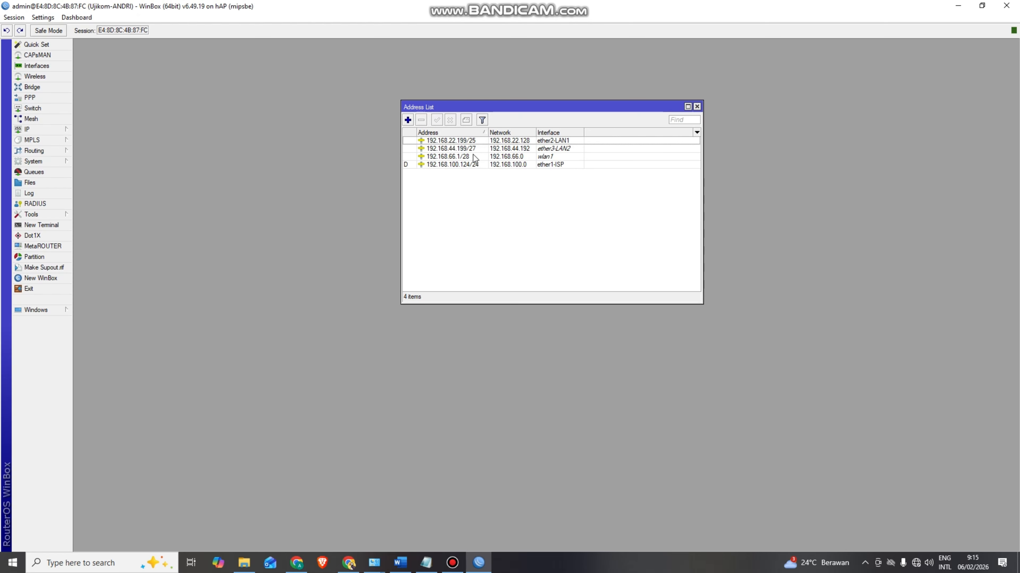
mouse_move(474, 155)
- Open the IP > DHCP Server list and start DHCP Setup on interface wlan1
click(50, 129)
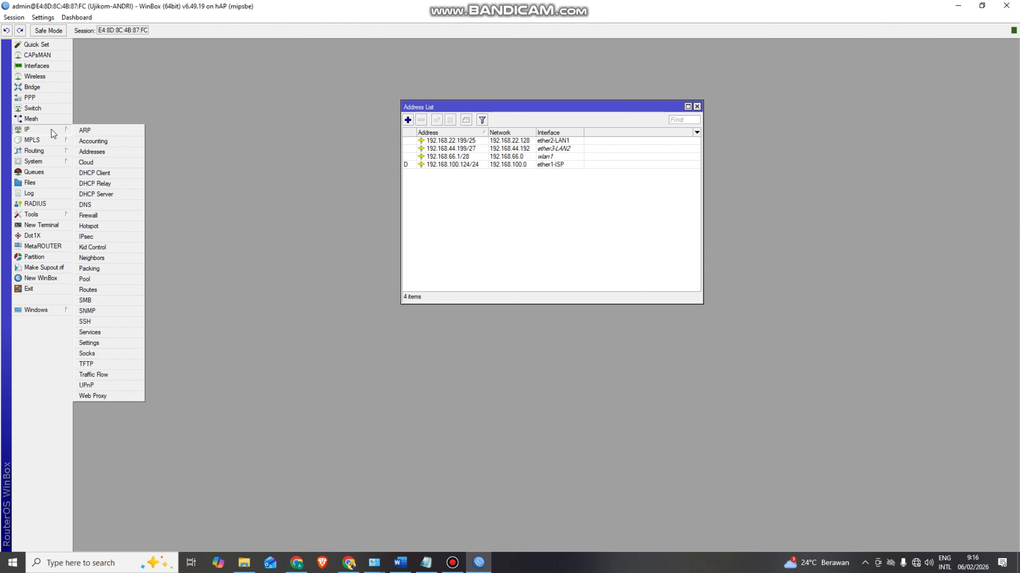
click(108, 195)
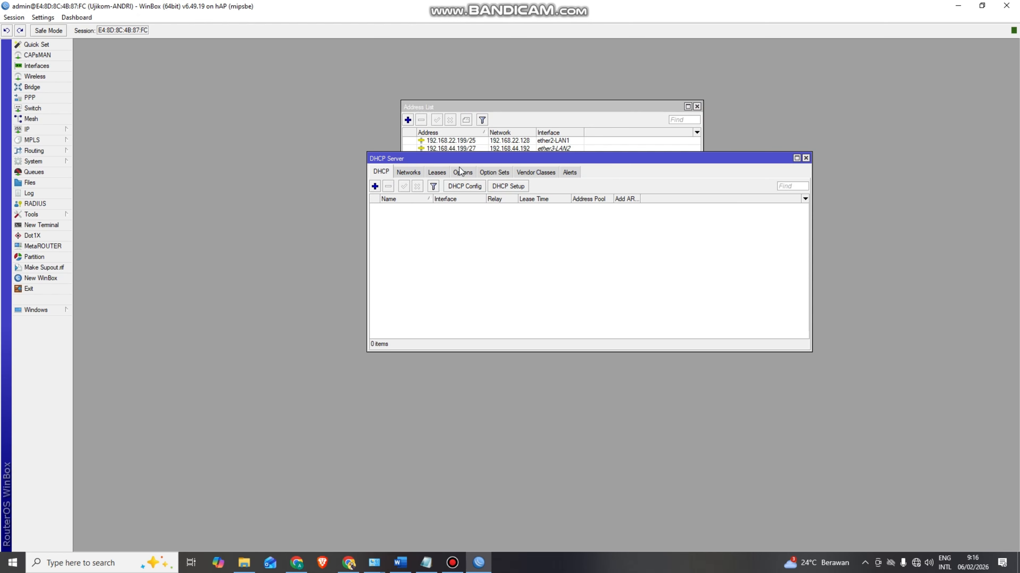
drag(465, 158, 423, 161)
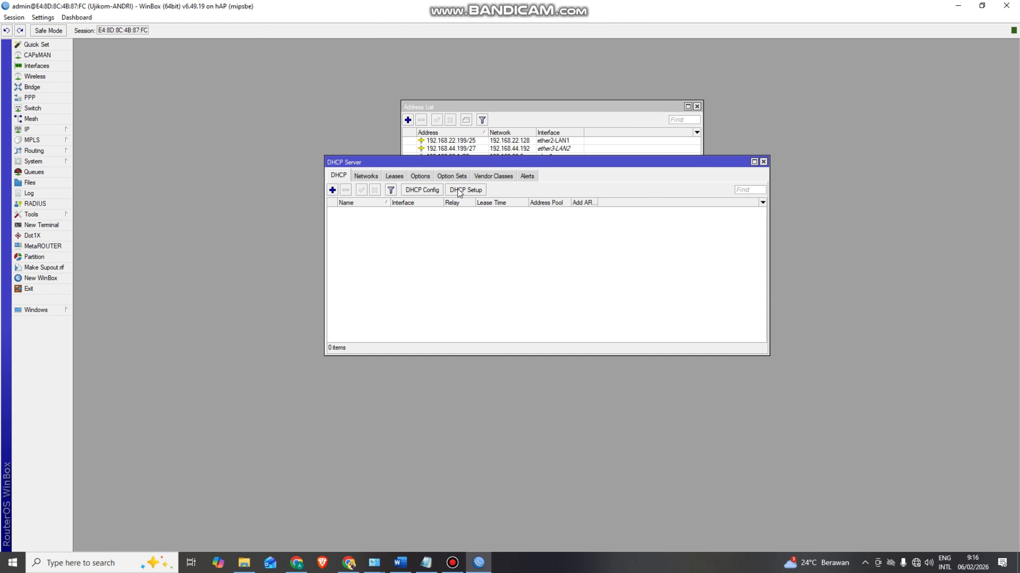
click(467, 191)
drag(549, 168, 564, 216)
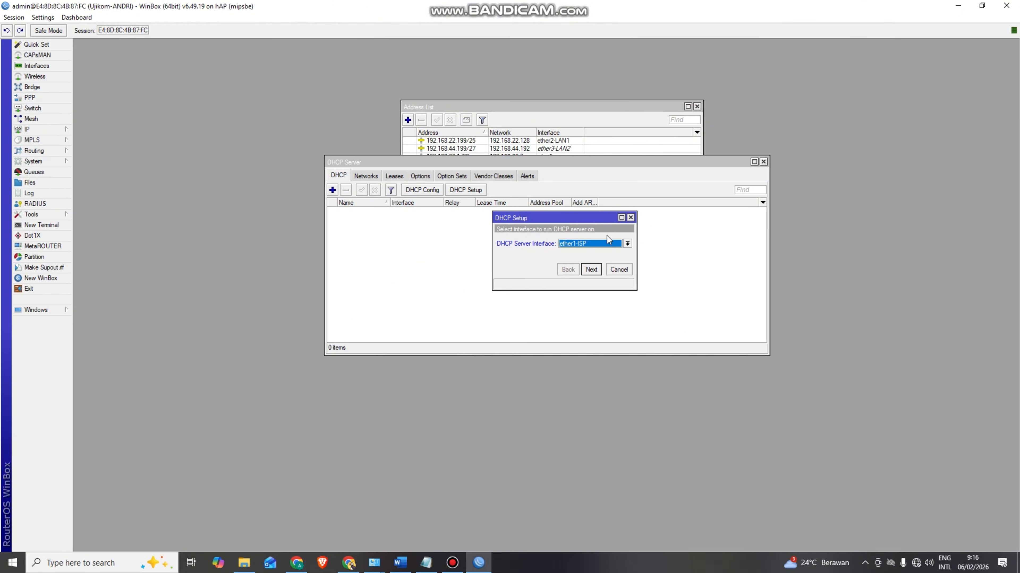
click(627, 243)
click(597, 277)
- Change the address space to 192.168.66.0/24, keep gateway 192.168.66.1 and skip the relay
click(590, 270)
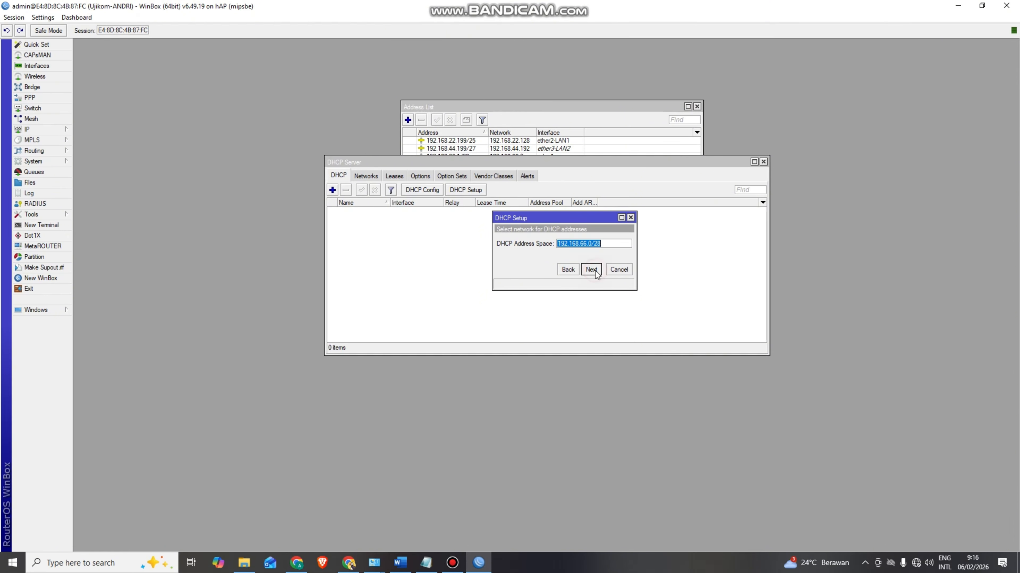
click(607, 245)
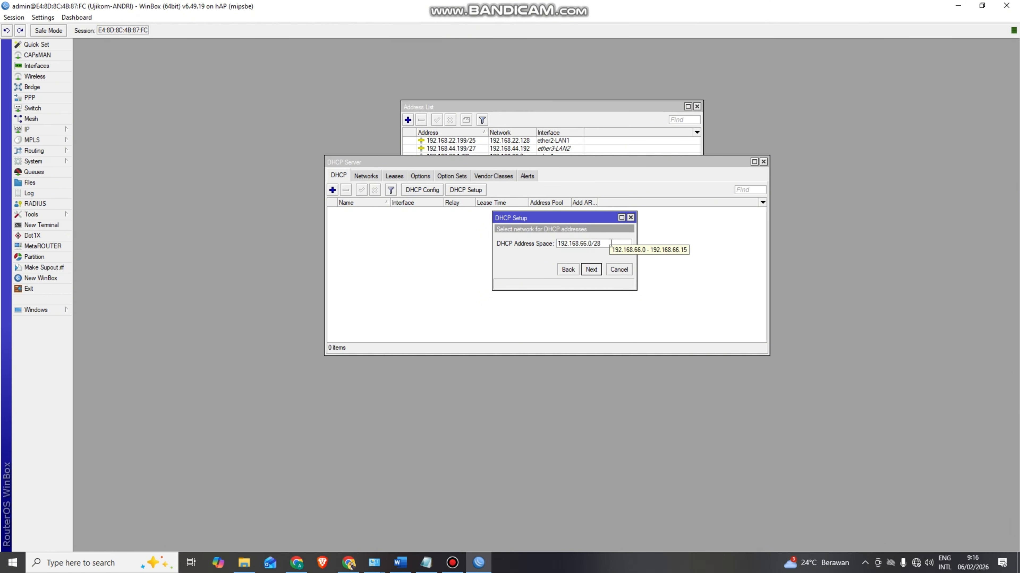
key(BackSpace)
text(4)
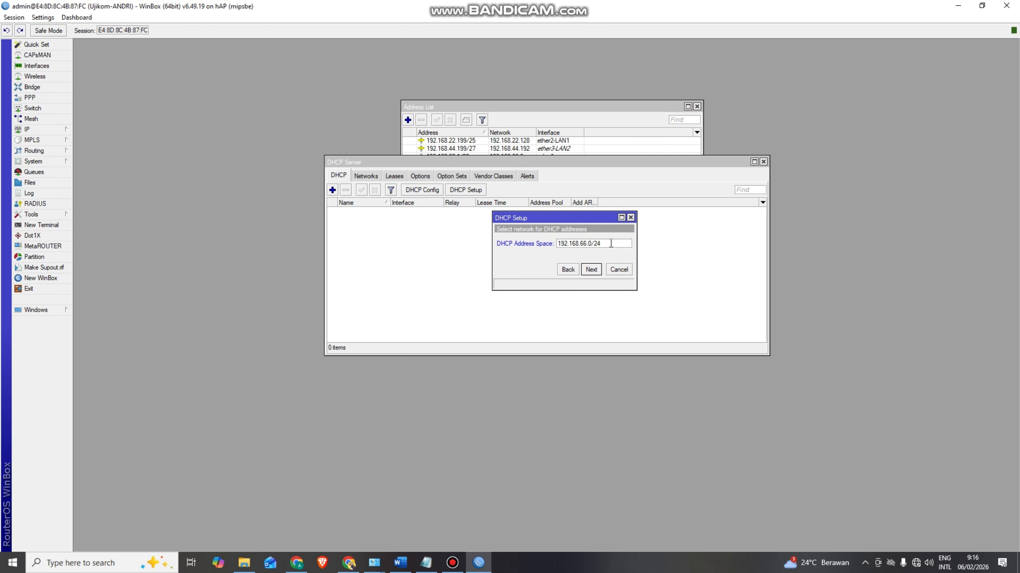
click(591, 269)
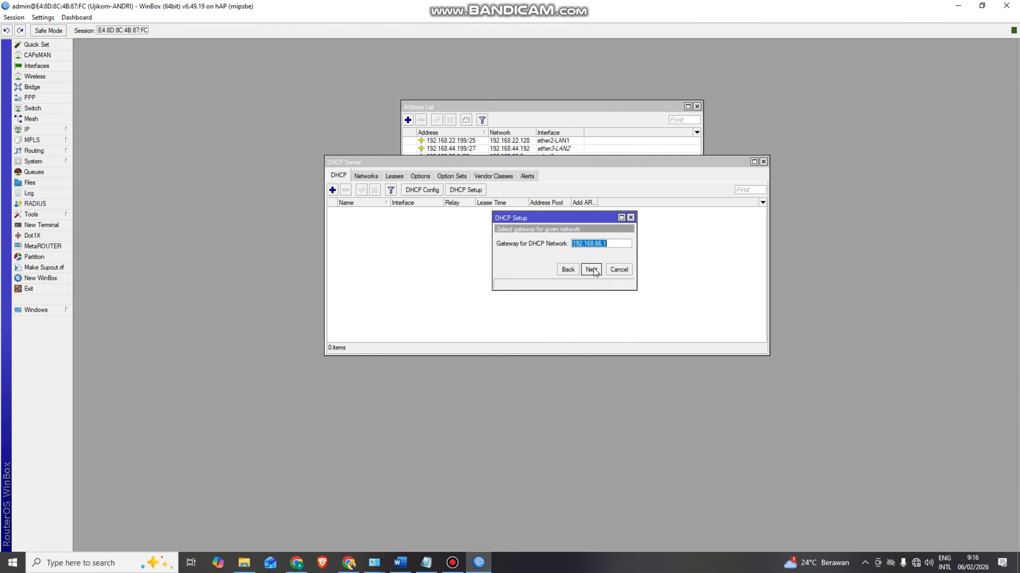
click(592, 270)
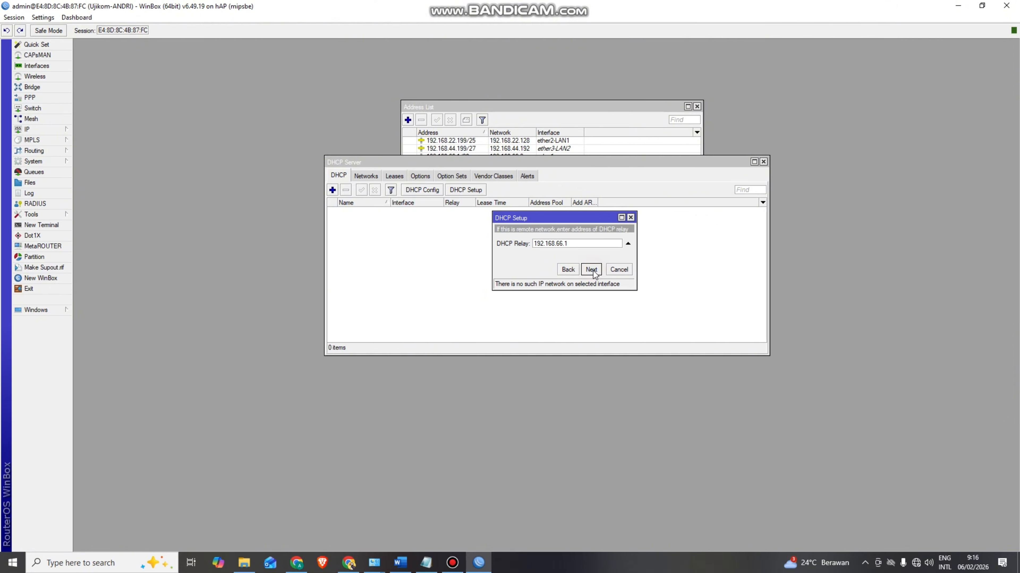
click(591, 271)
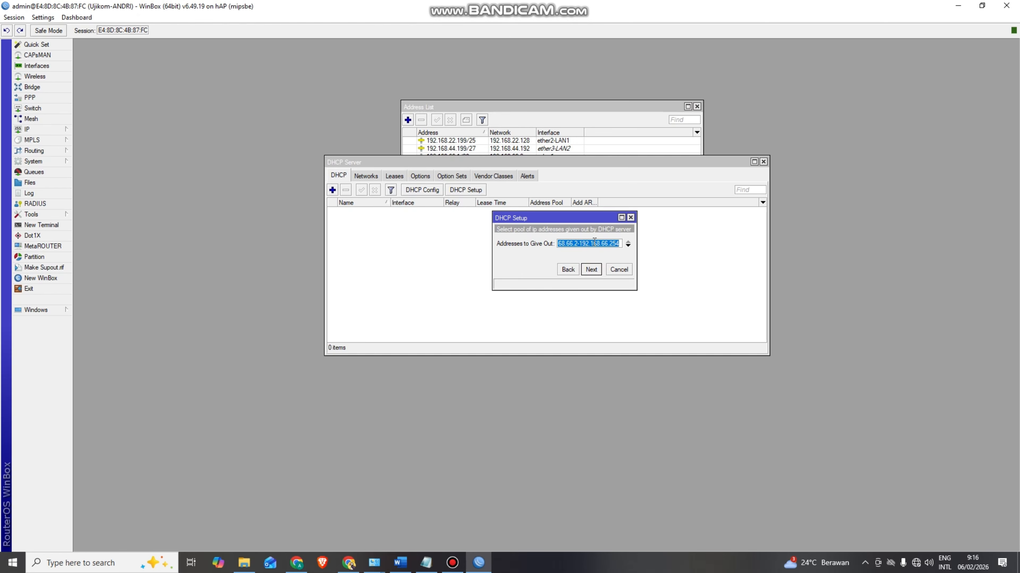
- Set the pool to 192.168.66.10–254 and accept DNS 8.8.8.8, 1.1.1.1 and a 00:10:00 lease
click(577, 246)
text(10)
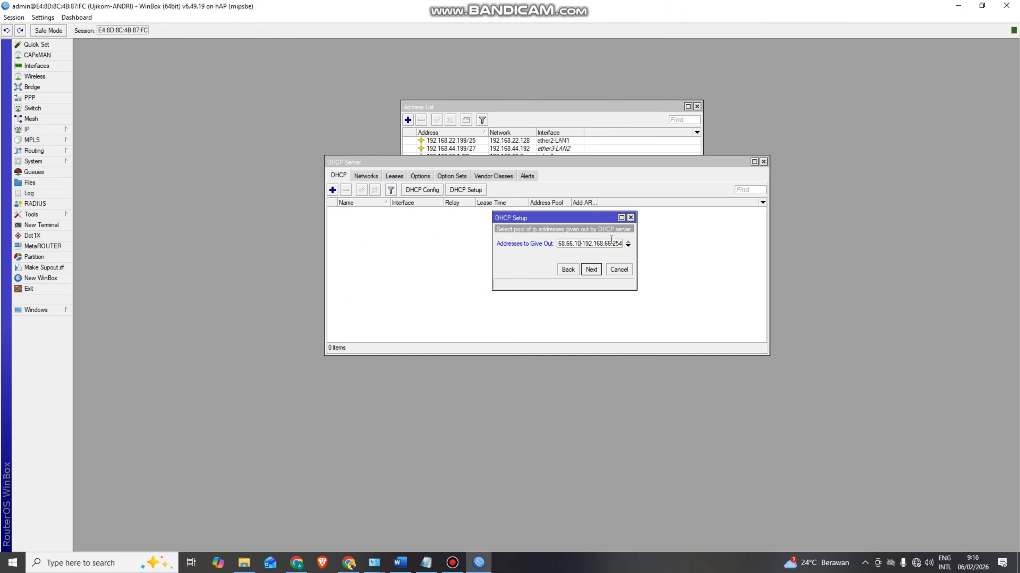
drag(616, 243, 633, 246)
click(592, 272)
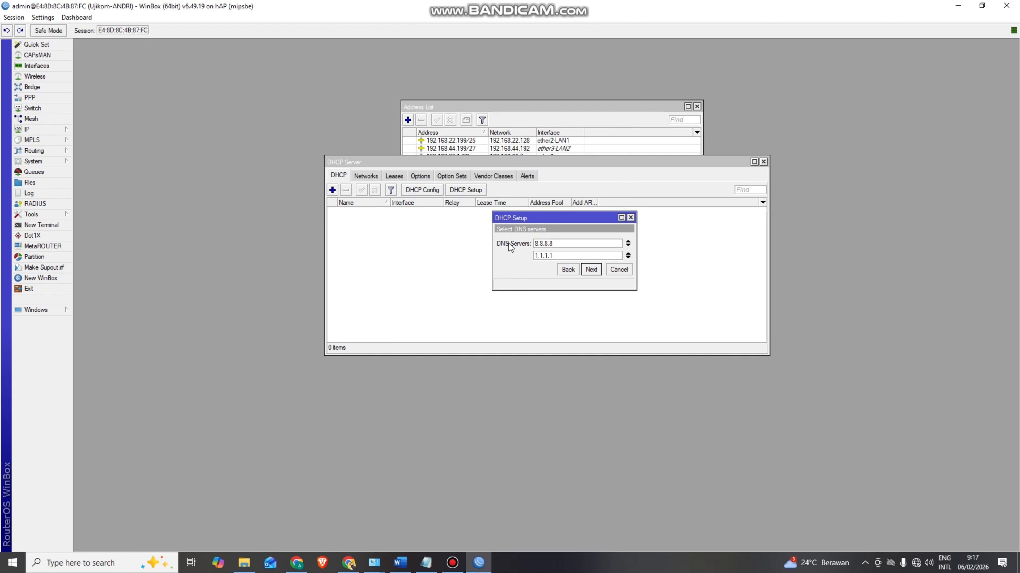
click(590, 270)
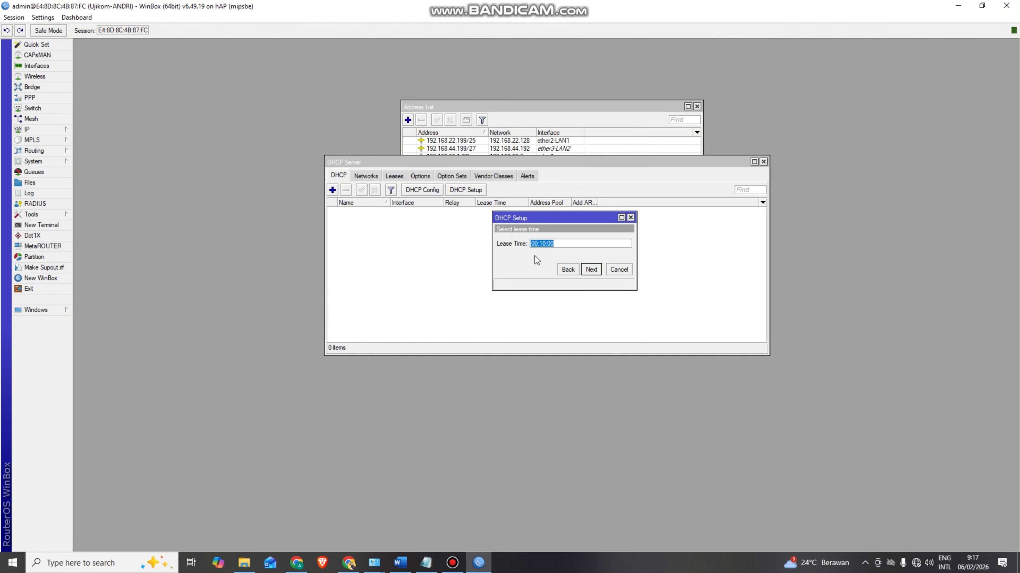
click(590, 270)
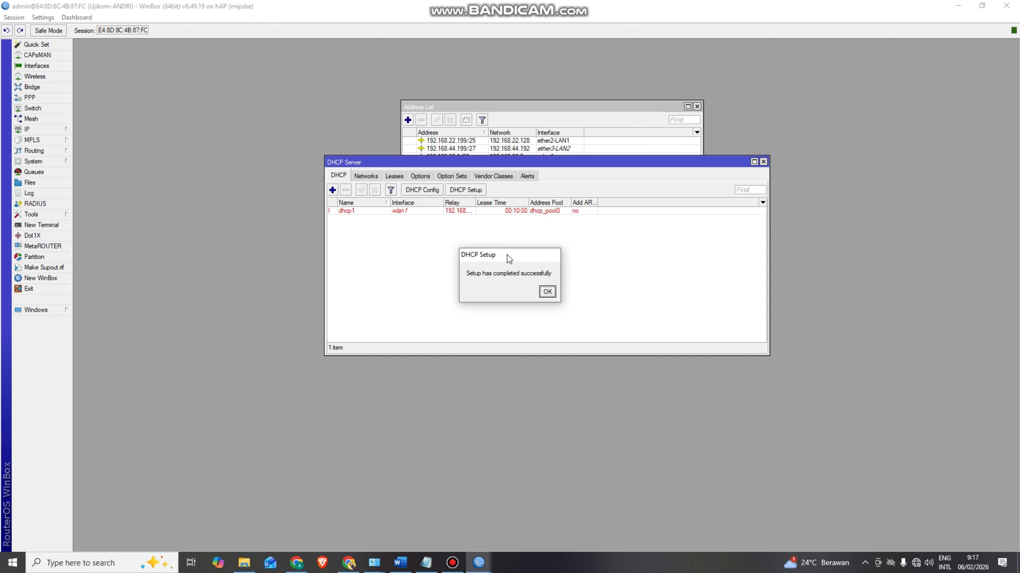
drag(507, 255, 482, 239)
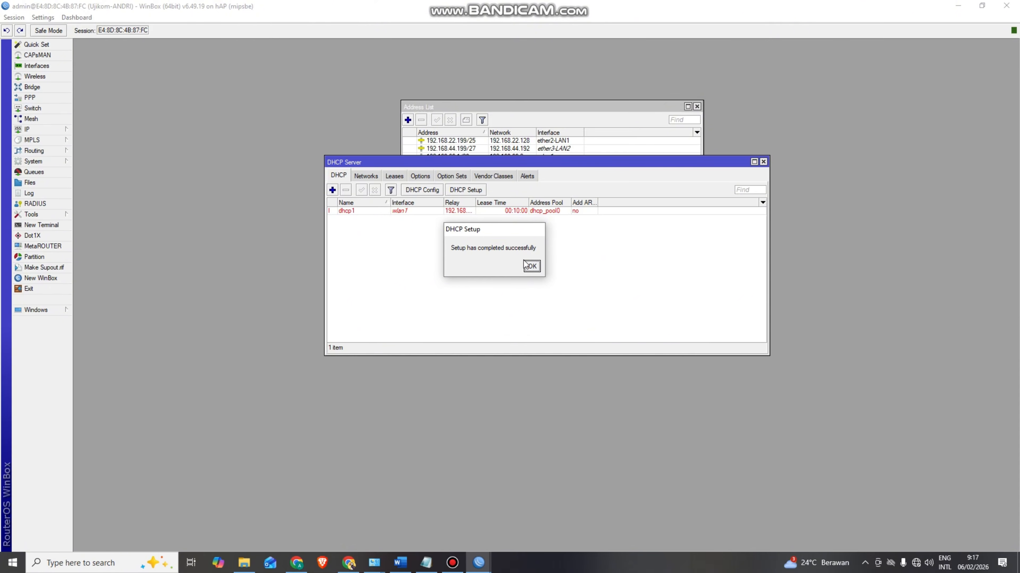
- Close the 'Setup has completed successfully' message to reveal dhcp1 in the server list
click(532, 266)
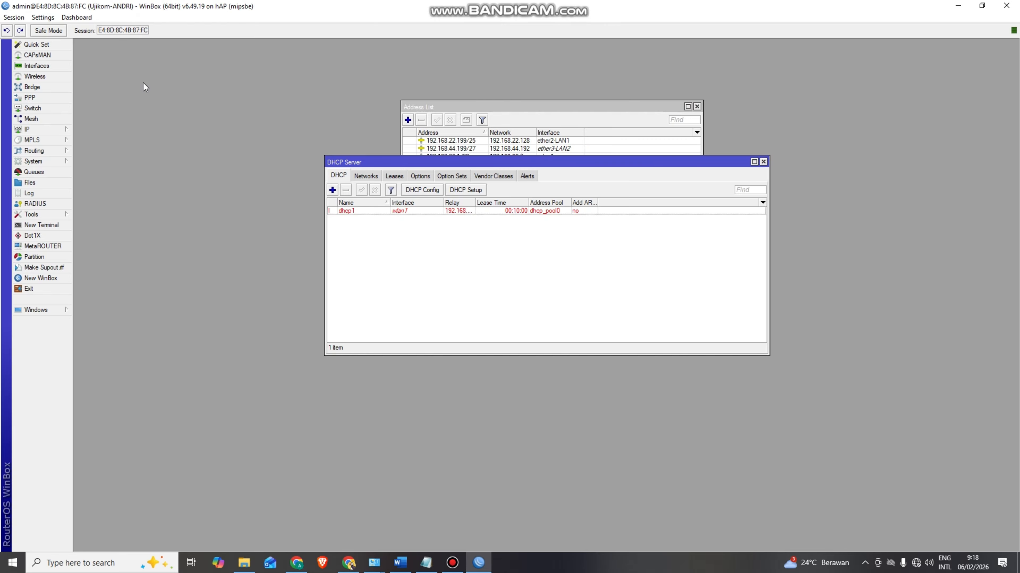
- Close the DHCP Server list and open the IP > Firewall NAT table
click(763, 161)
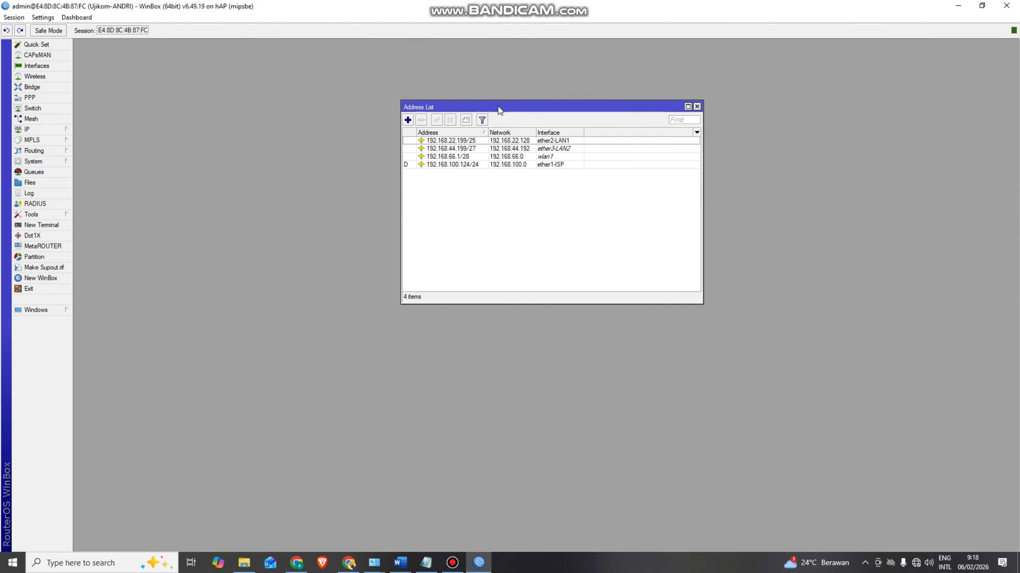
drag(498, 110, 793, 54)
click(59, 130)
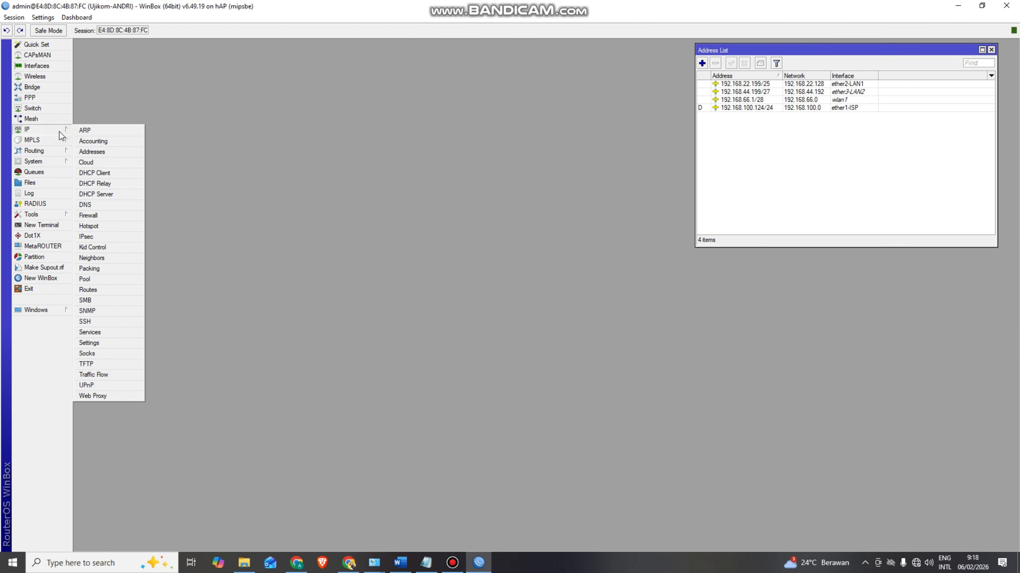
click(110, 216)
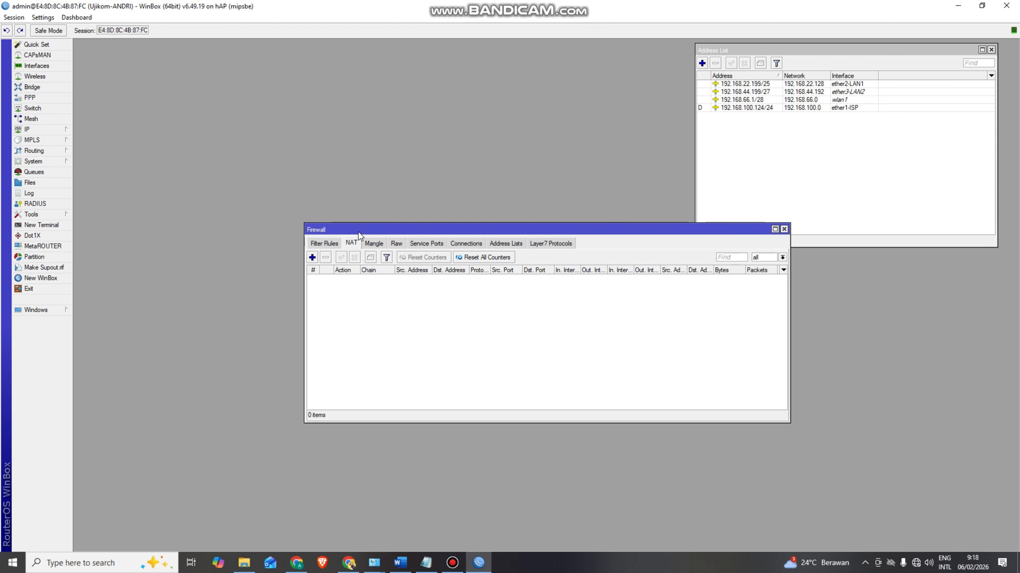
drag(357, 231, 345, 203)
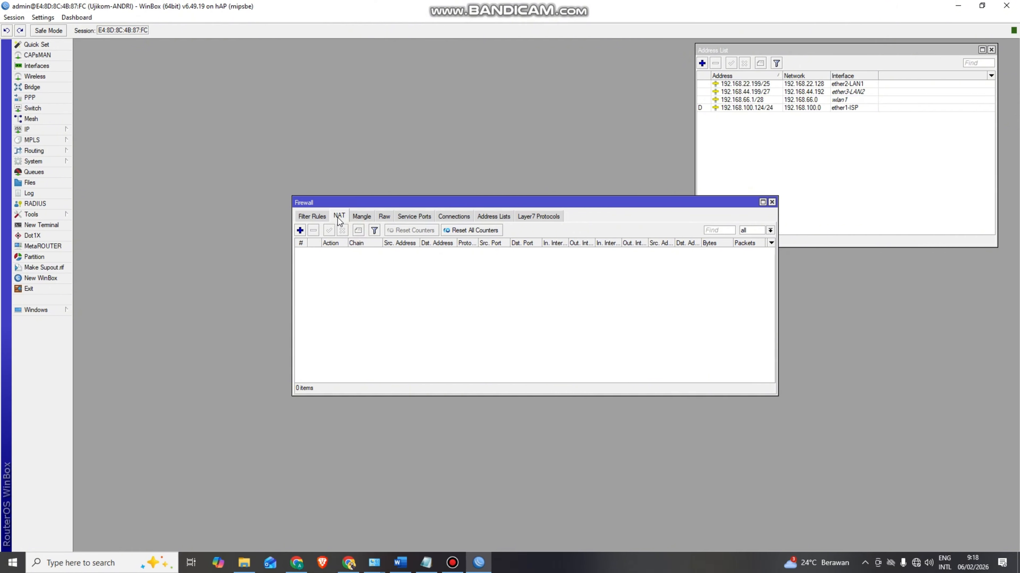
- Add a srcnat rule with out-interface ether1-ISP and action masquerade, then save it
click(300, 230)
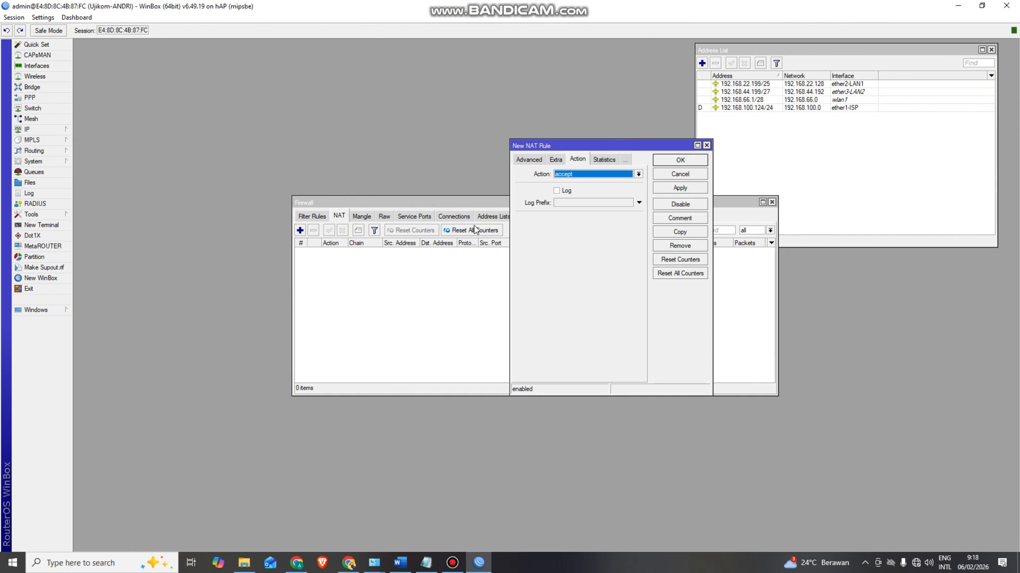
click(529, 160)
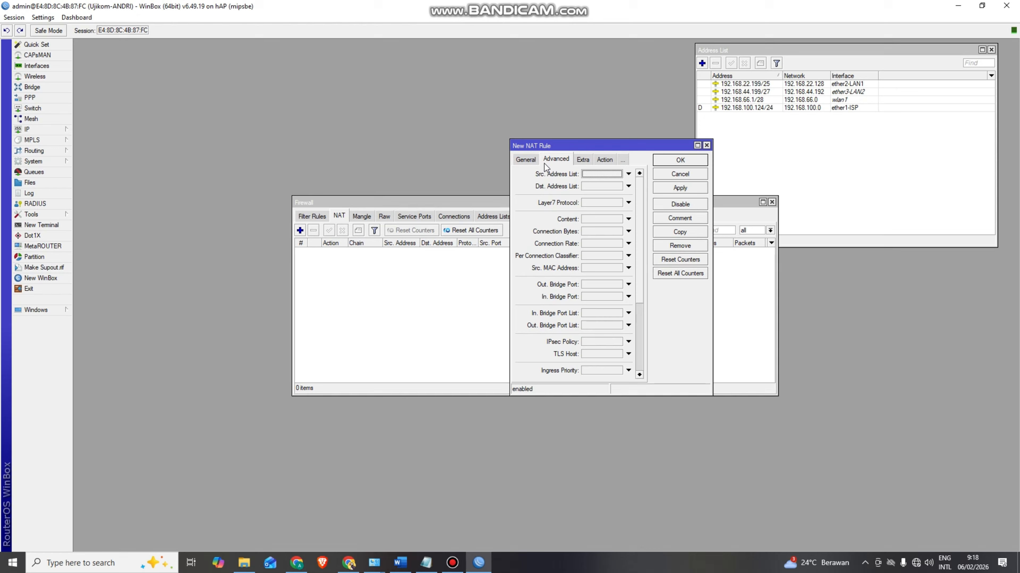
click(525, 161)
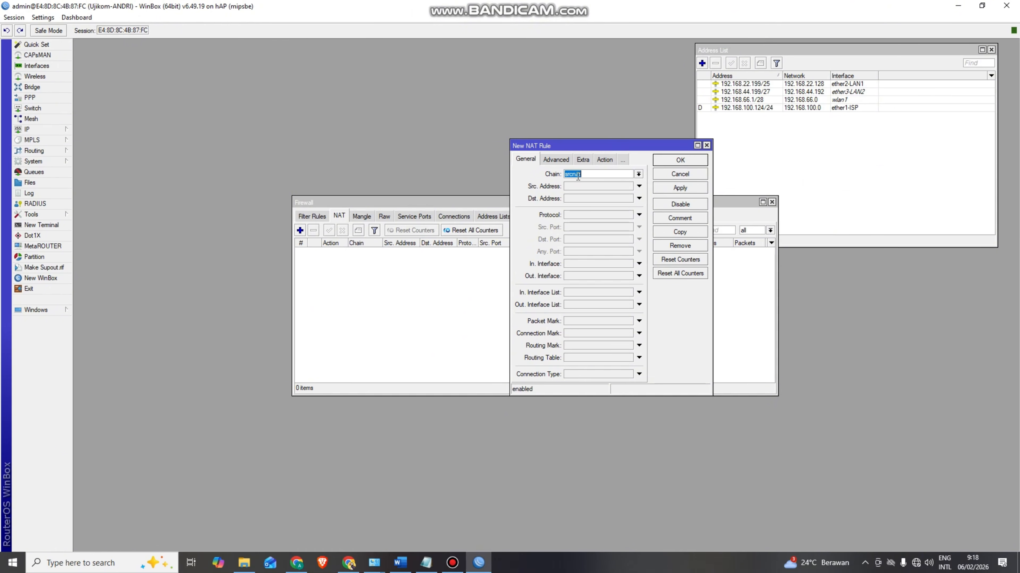
click(574, 276)
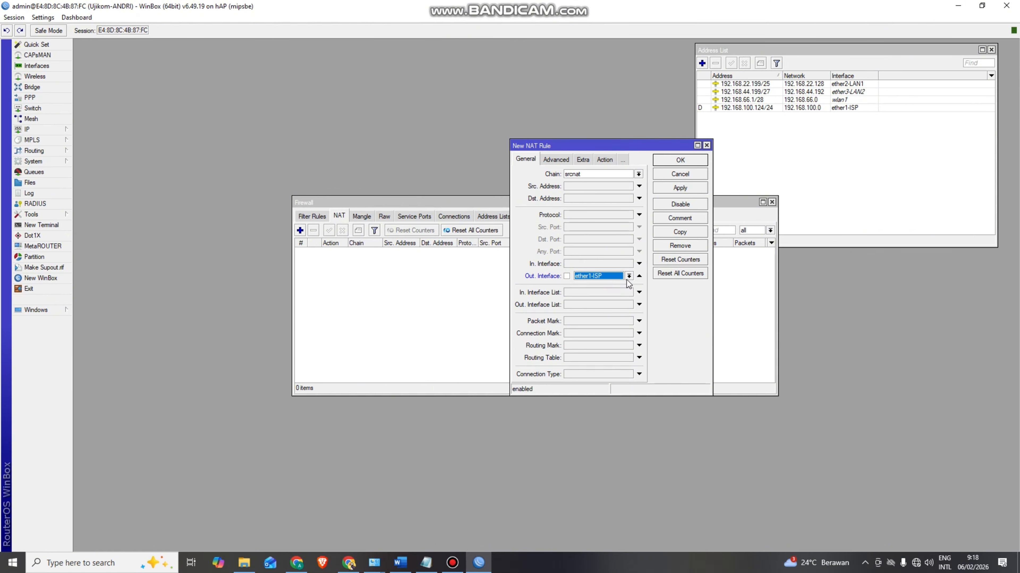
click(603, 160)
click(637, 174)
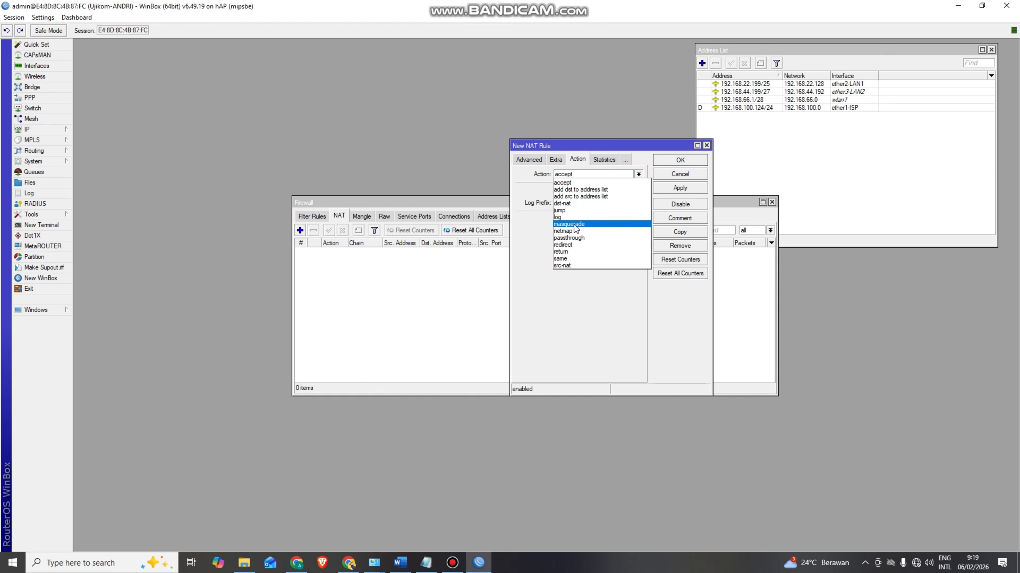
click(582, 228)
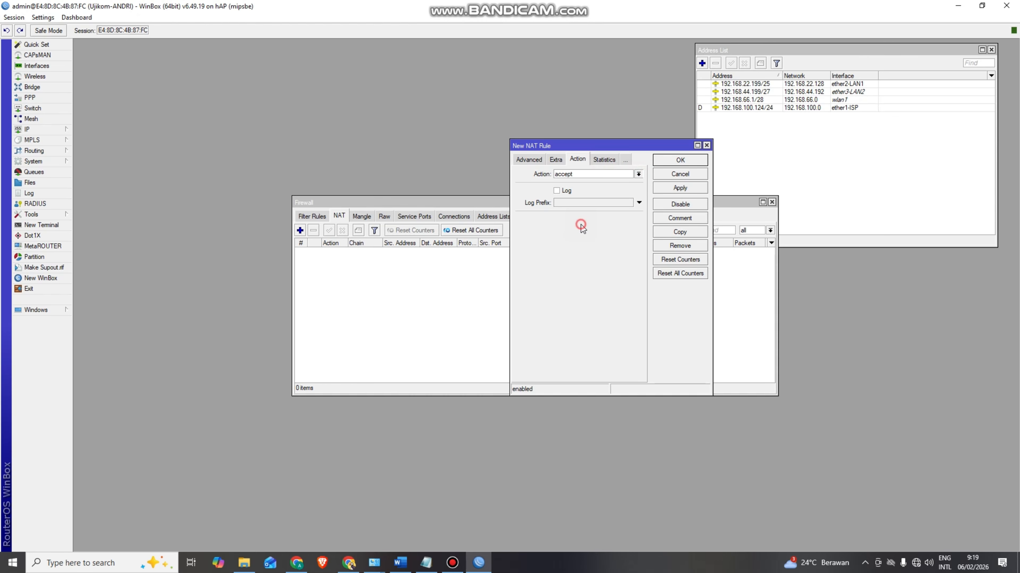
click(667, 189)
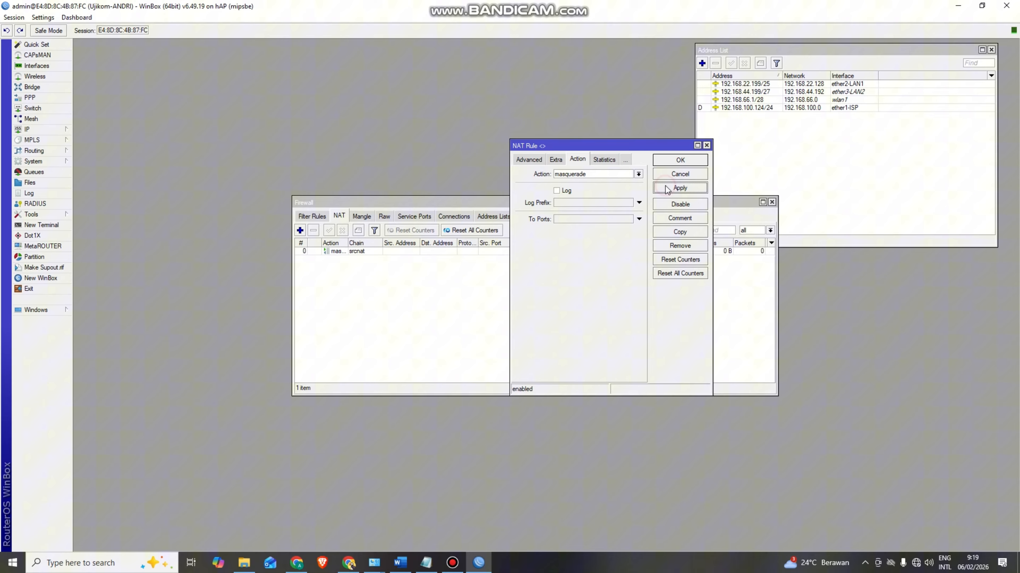
click(668, 164)
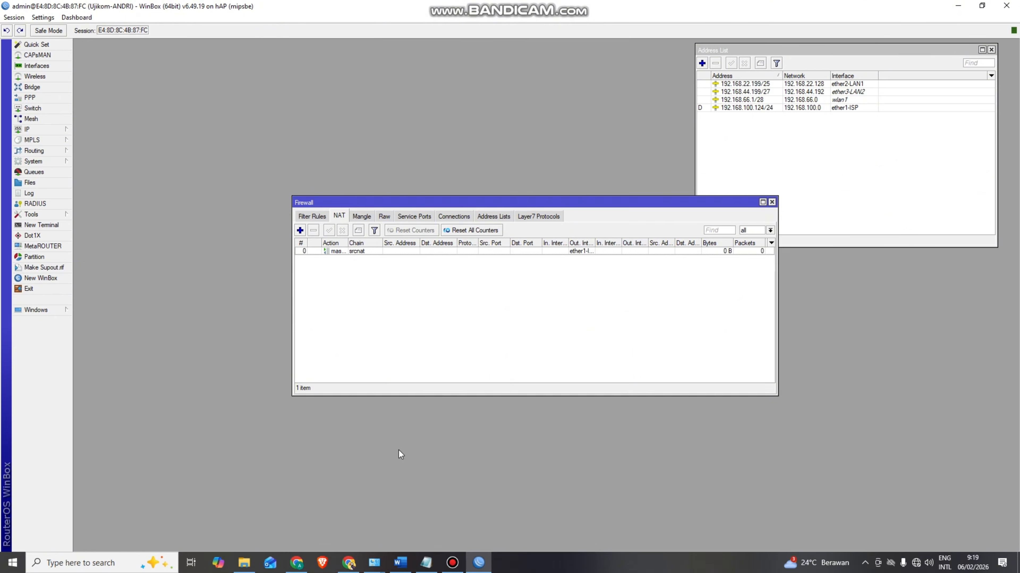
- Open the Ethernet adapter's Internet Protocol Version 4 properties in Network Connections
mouse_move(382, 566)
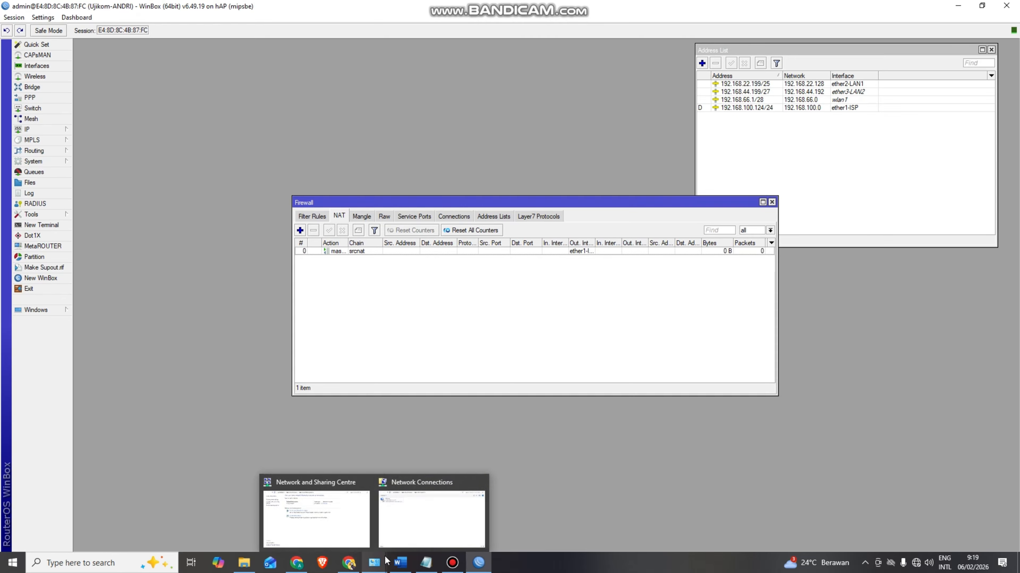
click(415, 530)
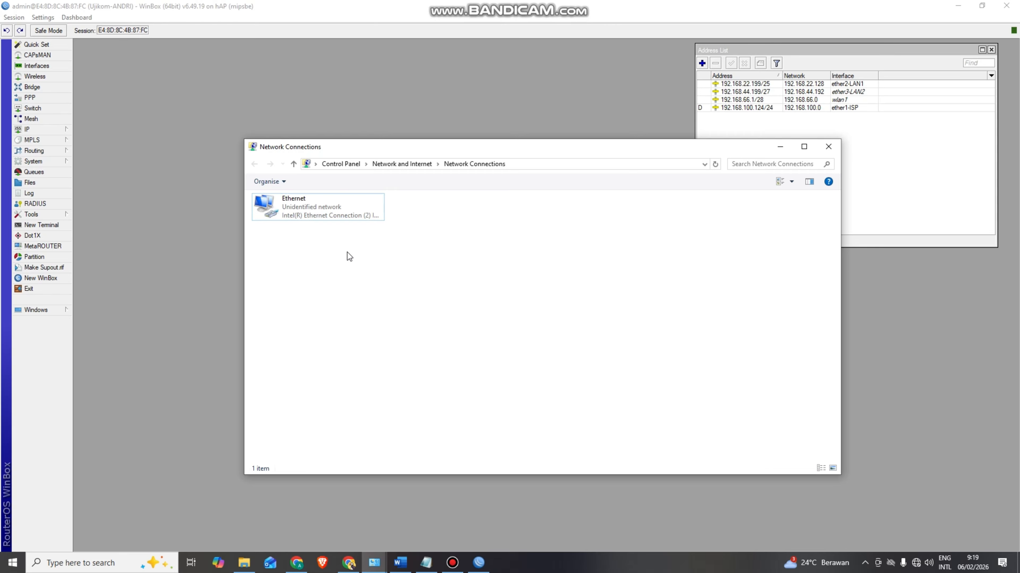
right_click(307, 206)
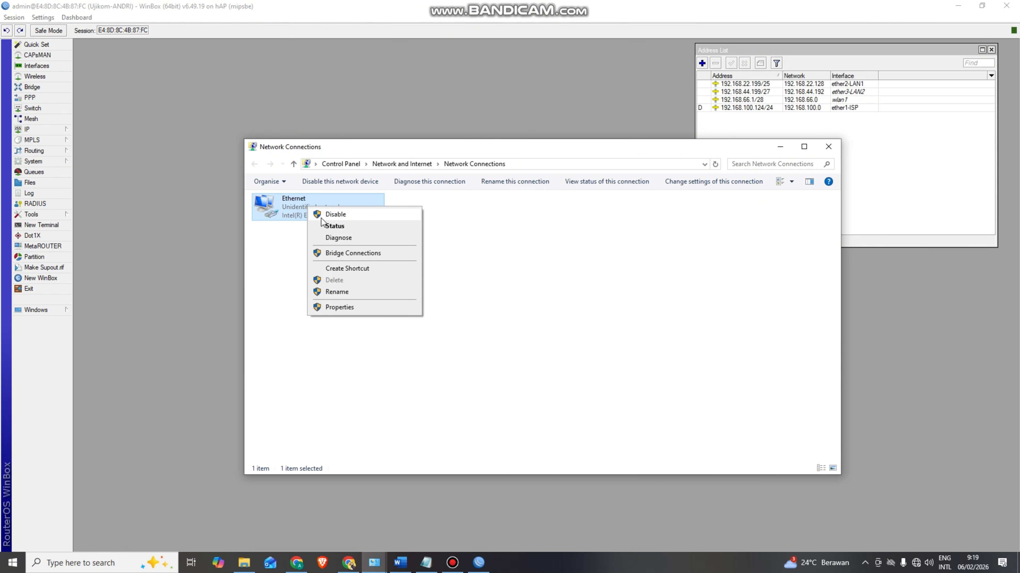
click(341, 308)
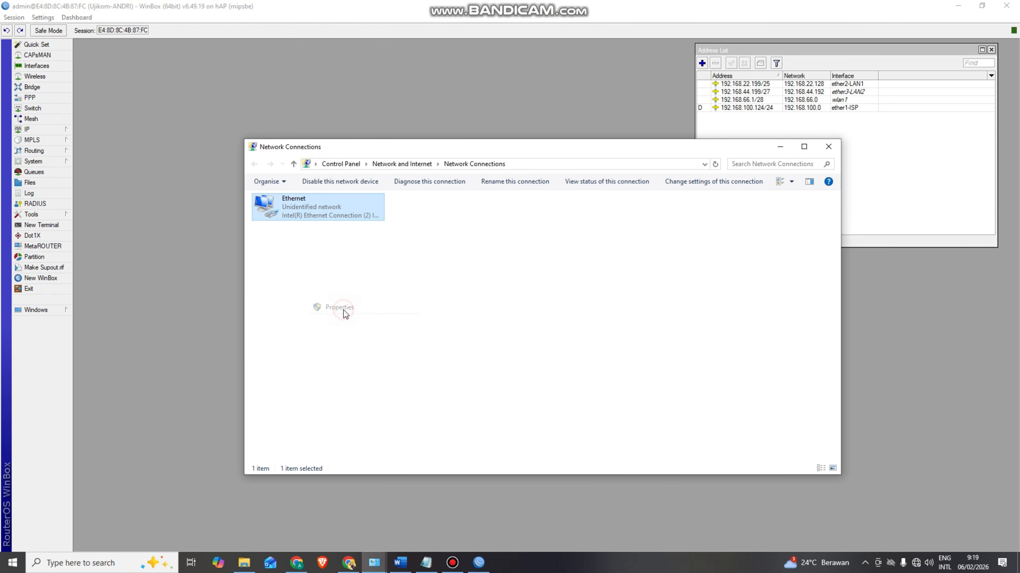
drag(352, 195, 493, 162)
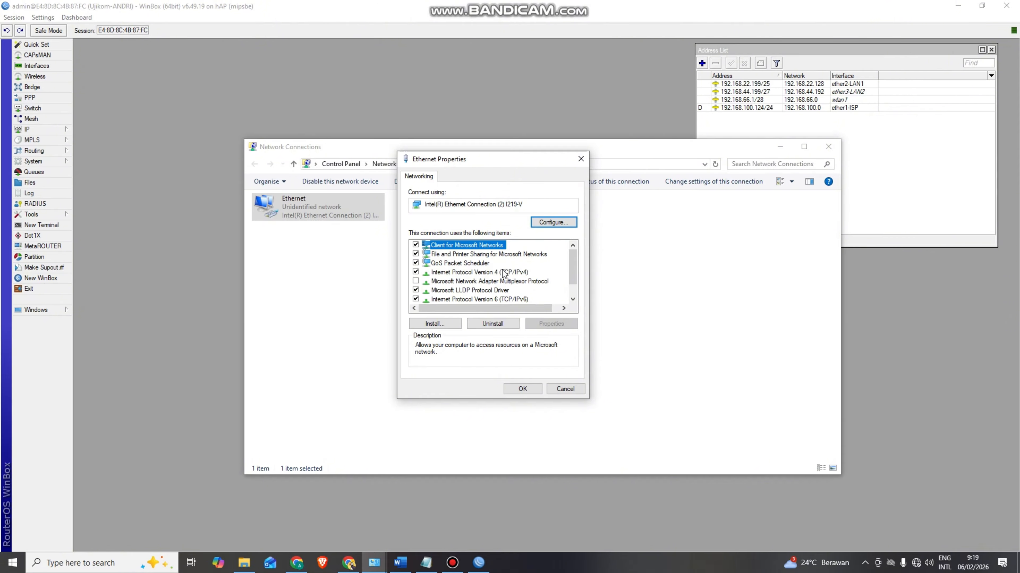
click(484, 274)
click(550, 324)
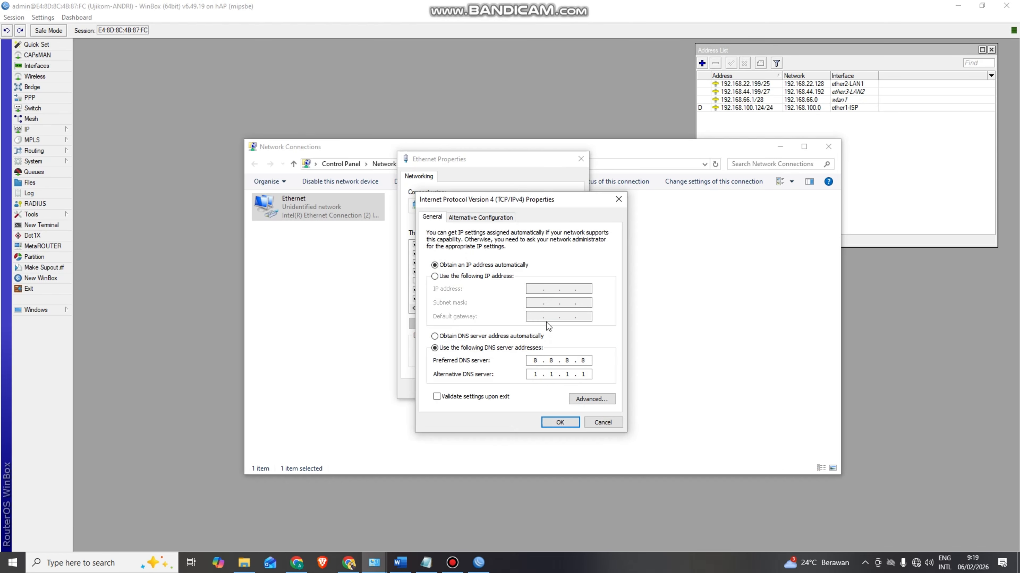
- Set static IP 192.168.22.200, mask 255.255.255.128 and gateway 192.168.22.199, then confirm
click(455, 278)
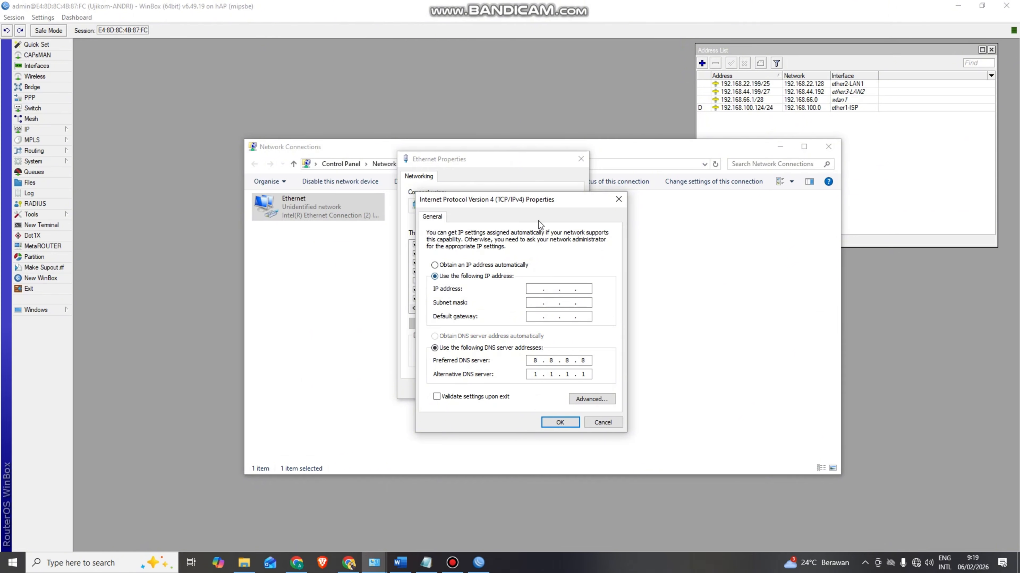
drag(569, 201, 580, 178)
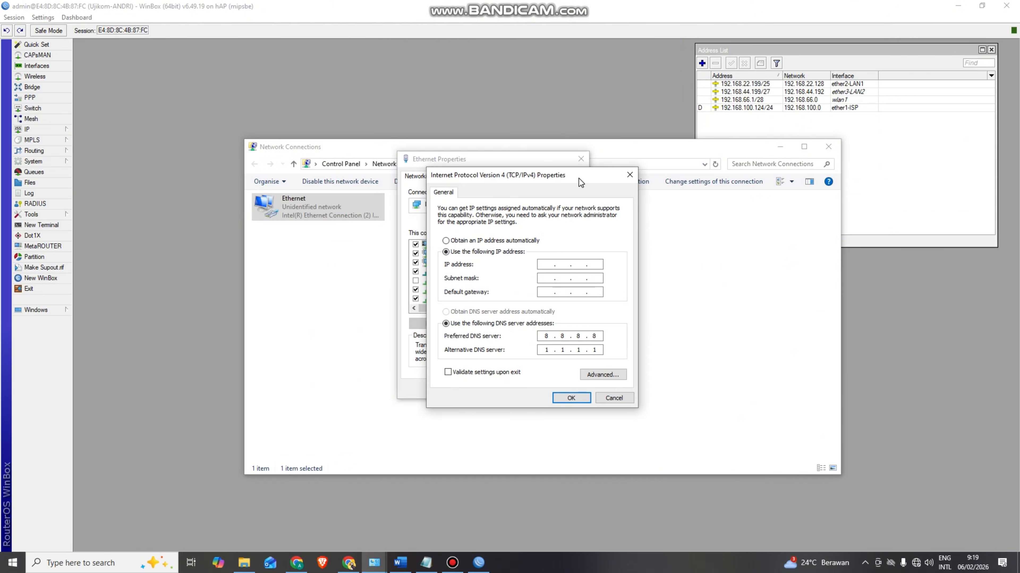
click(549, 265)
text(192 . 168 . 22 . 200)
click(545, 279)
double_click(598, 278)
text(128)
click(547, 293)
text(192 . 168 . 22 . )
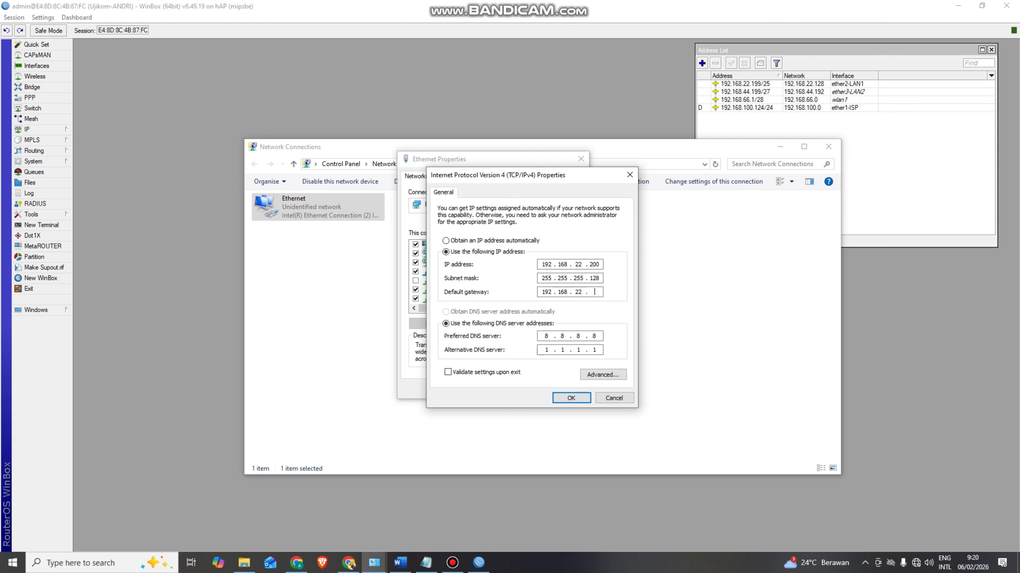
text(199)
click(574, 399)
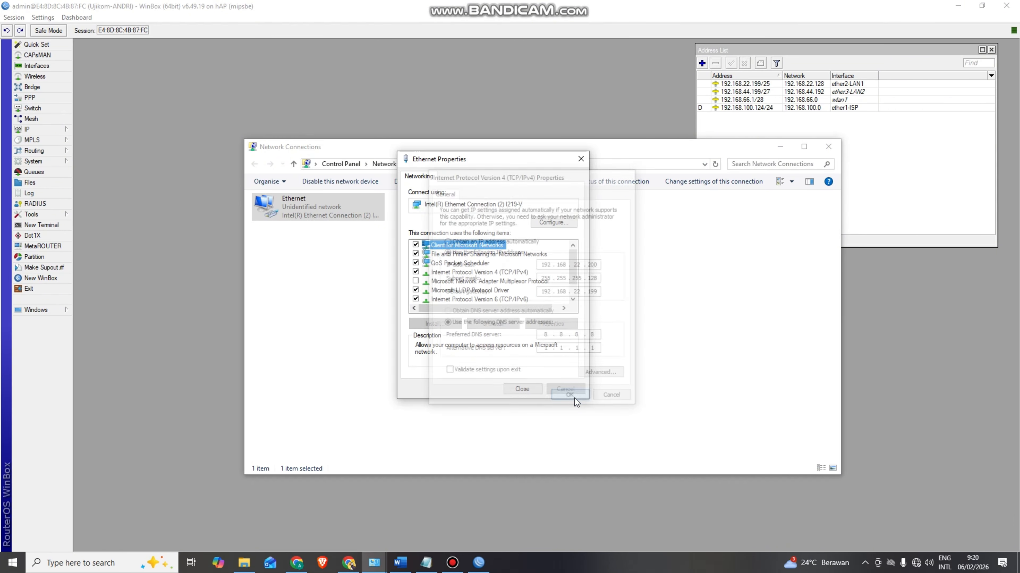
click(533, 390)
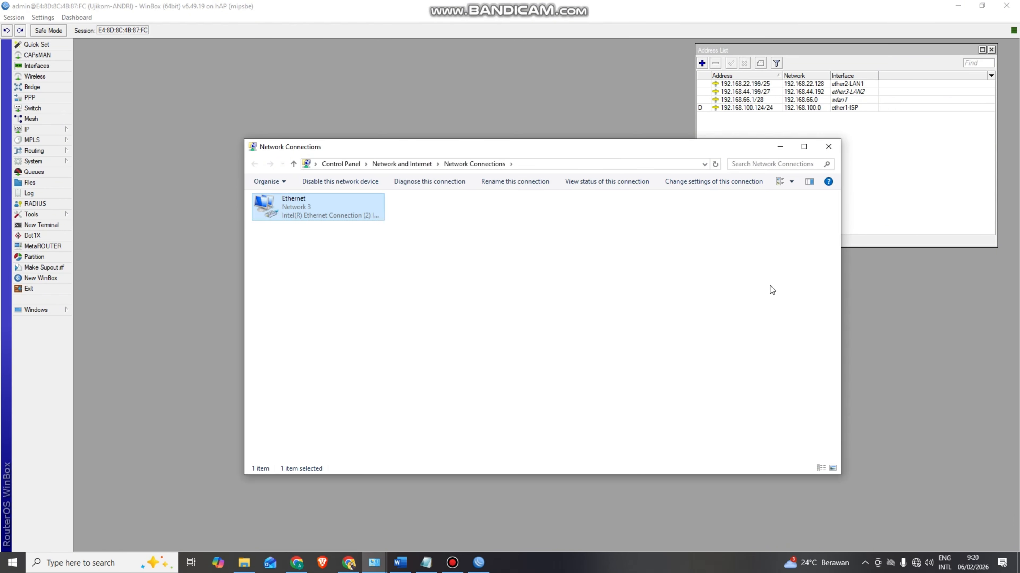
- Bring WinBox's Firewall NAT and Address List windows back to the front
click(870, 311)
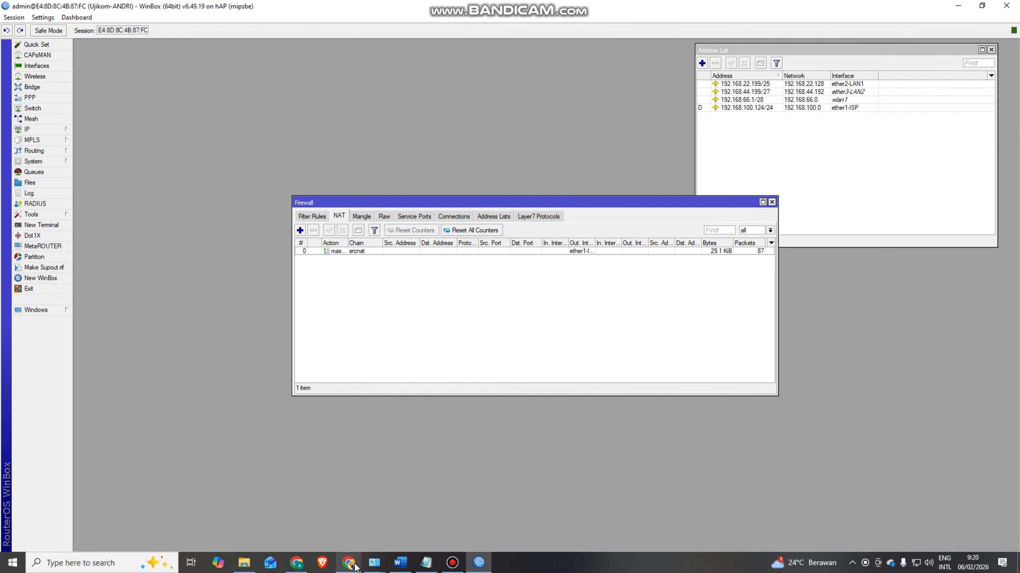
mouse_move(356, 566)
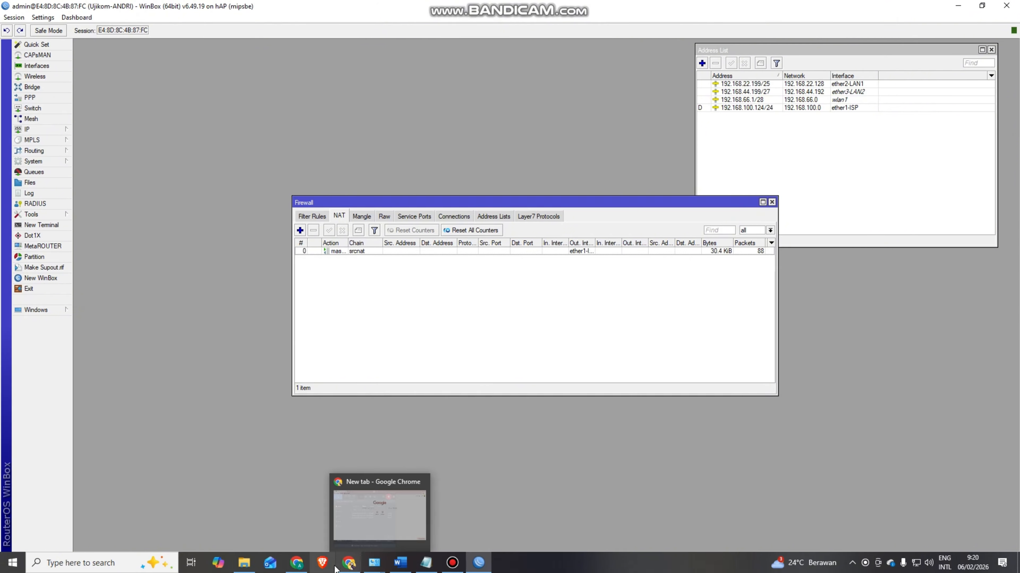
- In Chrome, search youtube, open YouTube and play the Al Kahfi video, pausing the ad
click(352, 565)
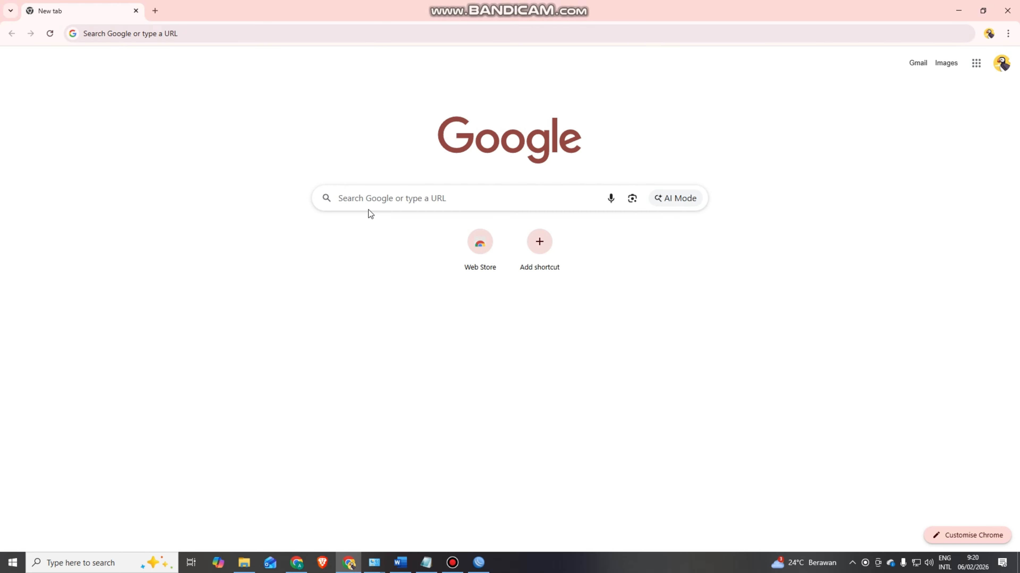
click(365, 201)
click(365, 217)
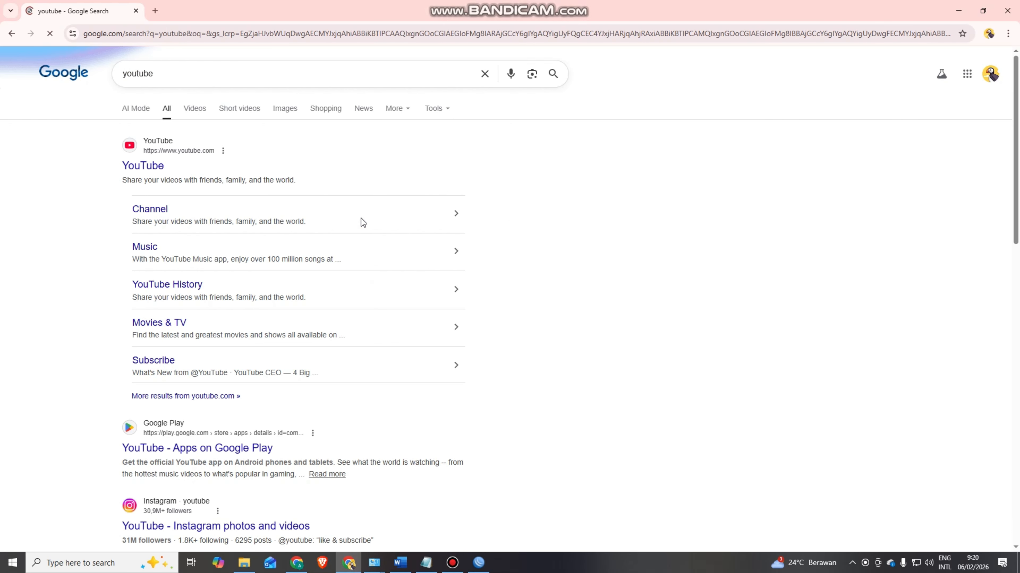
click(154, 166)
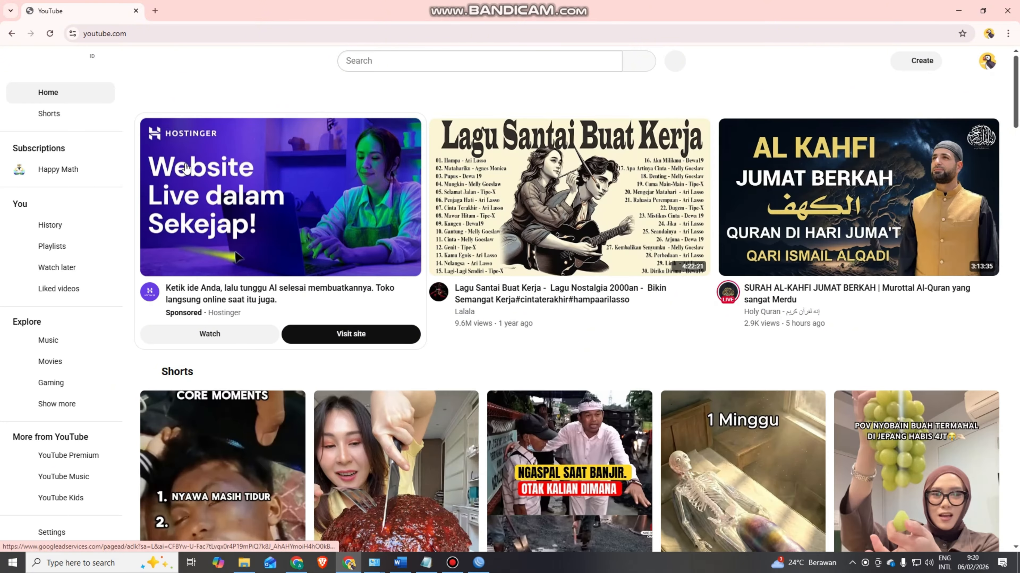
mouse_move(455, 155)
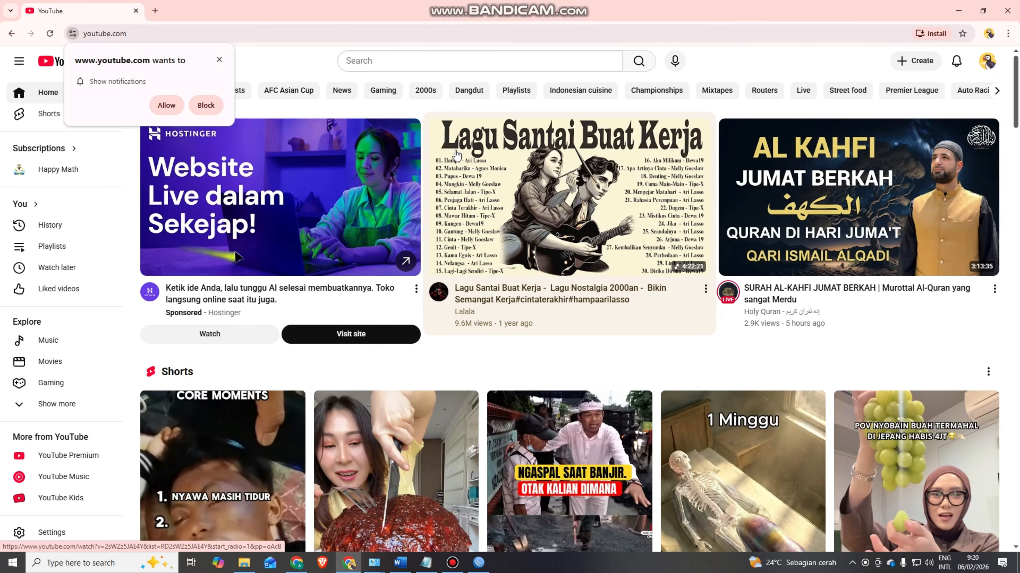
scroll(457, 155, down, 8)
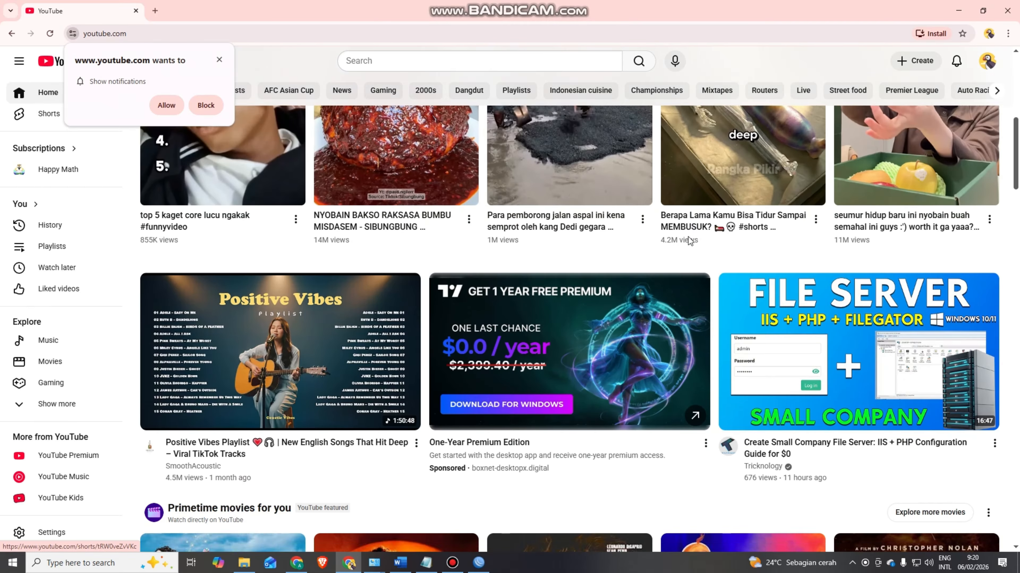
scroll(686, 237, down, 17)
scroll(686, 238, up, 11)
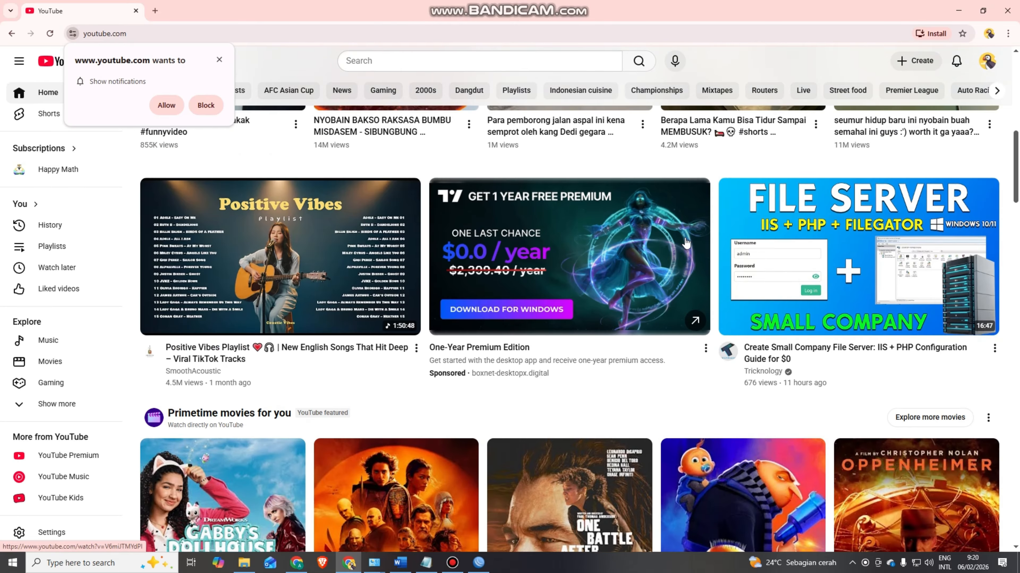
scroll(685, 242, up, 12)
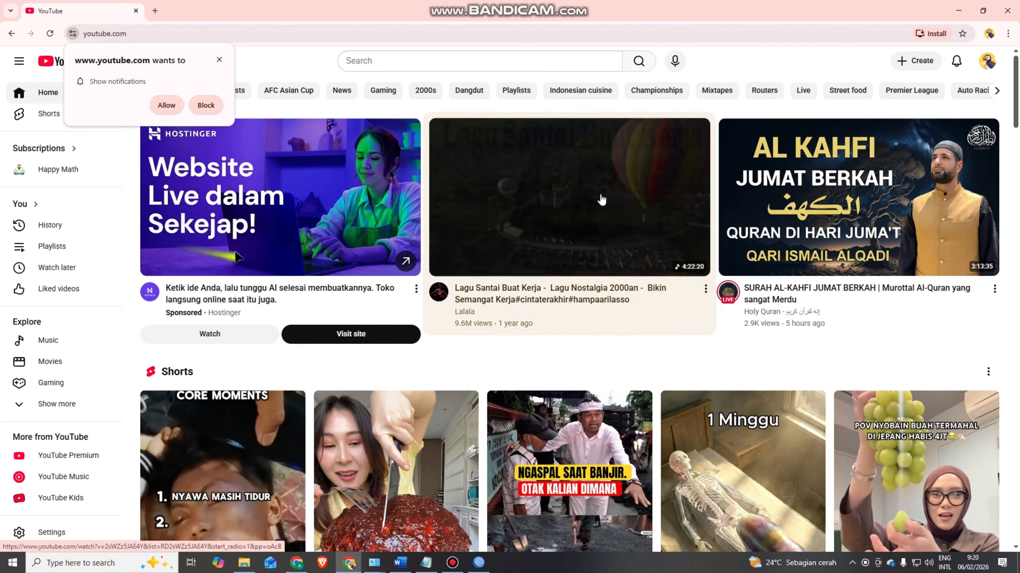
click(817, 200)
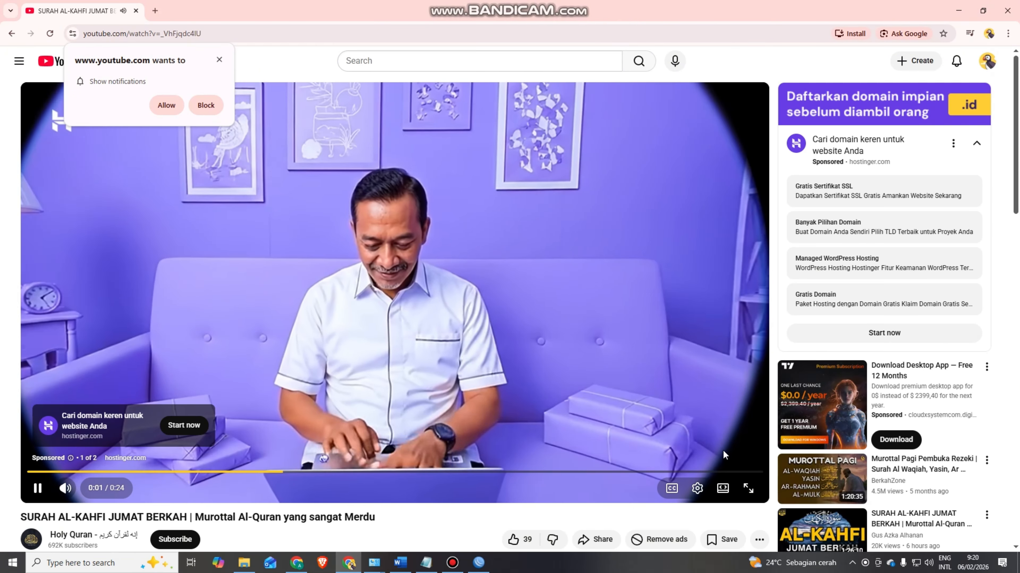
click(417, 317)
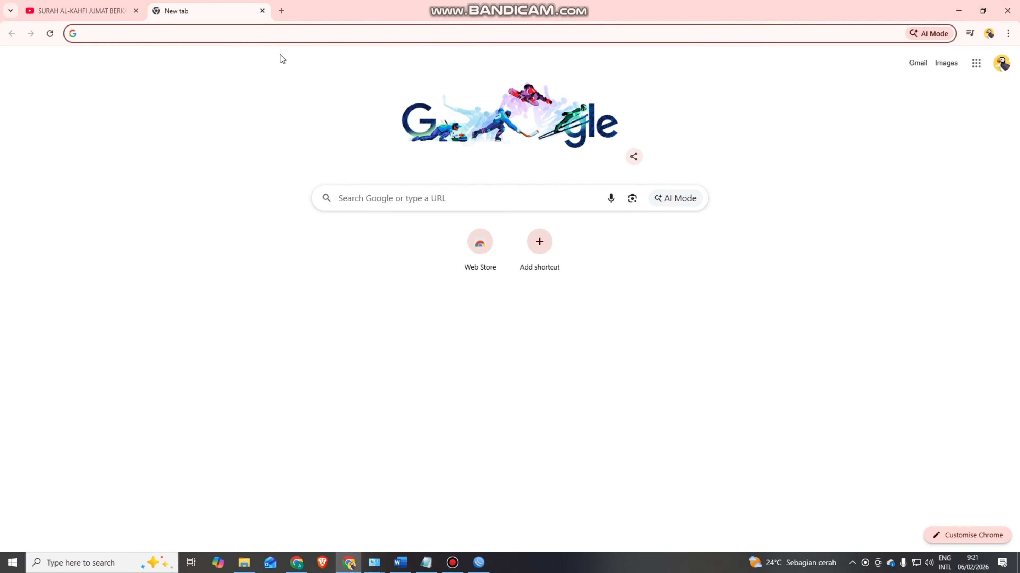
- Search GITHUB and open the GitHub homepage, then minimize Chrome
click(358, 197)
text(GIY)
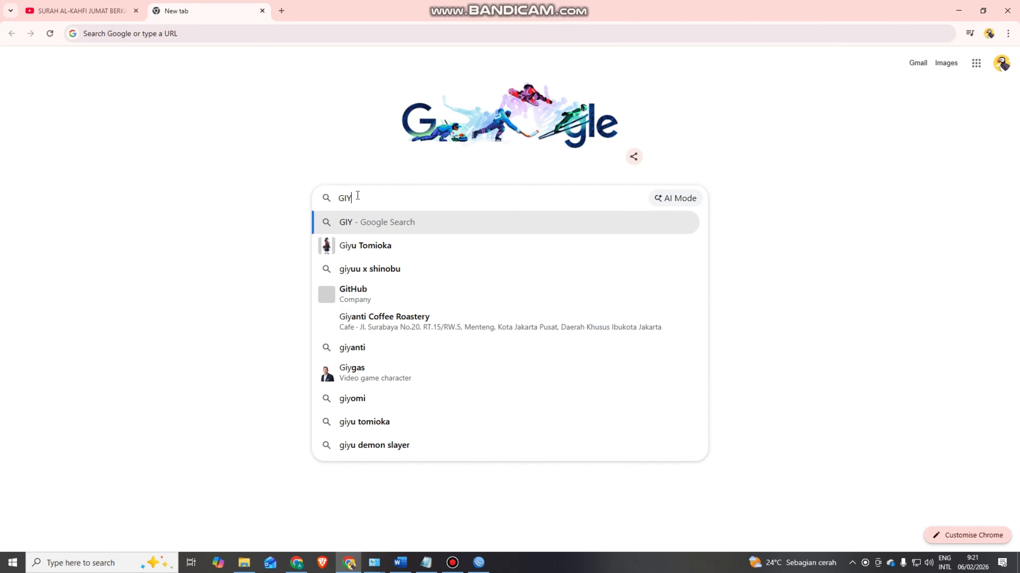
key(BackSpace)
text(THUB)
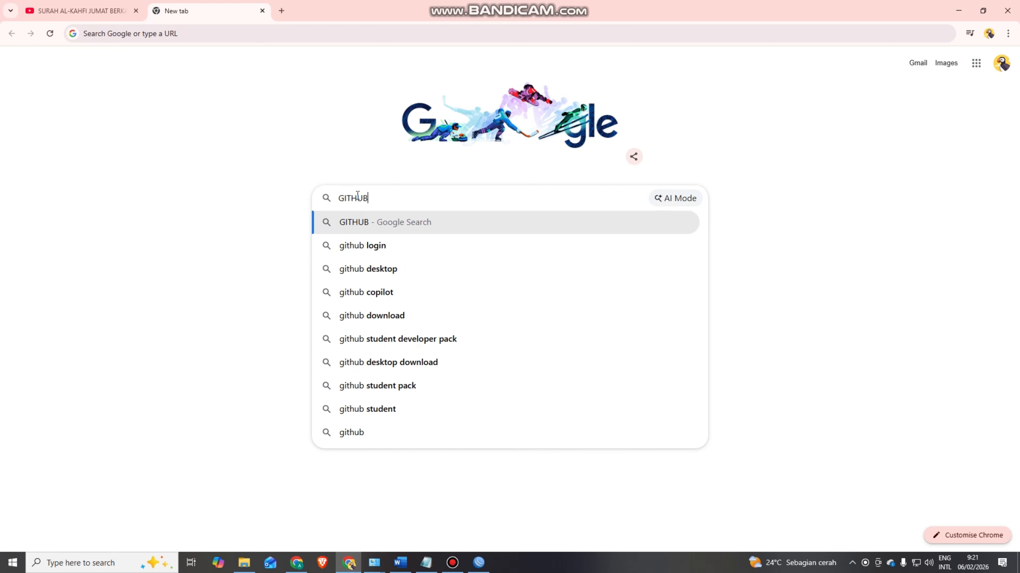
key(Return)
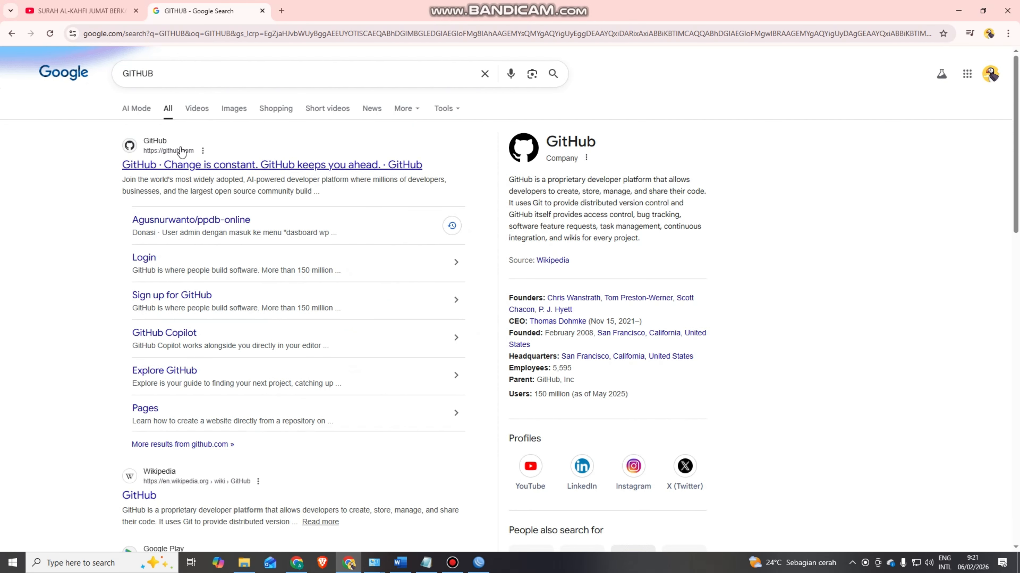
click(160, 145)
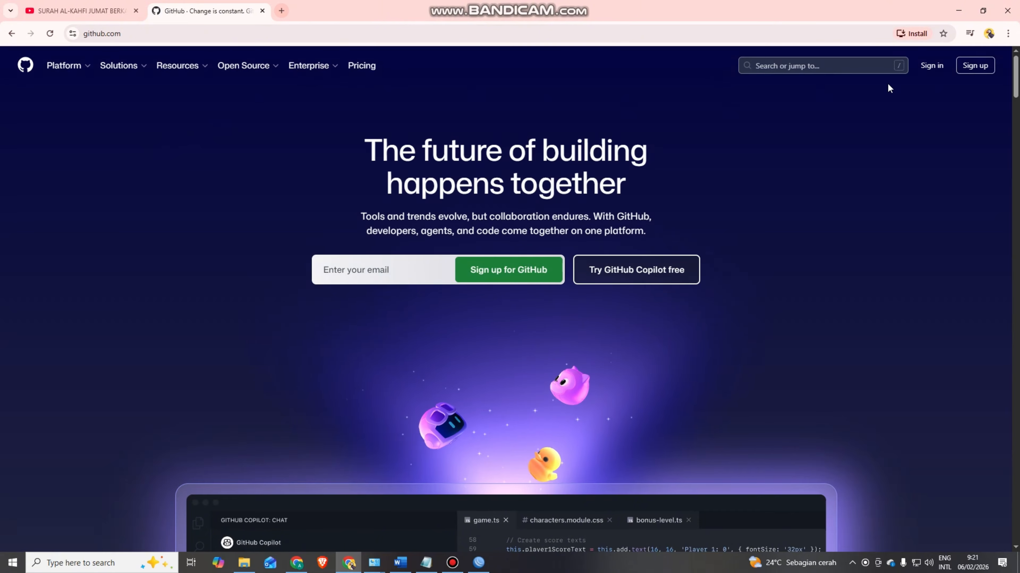
click(963, 13)
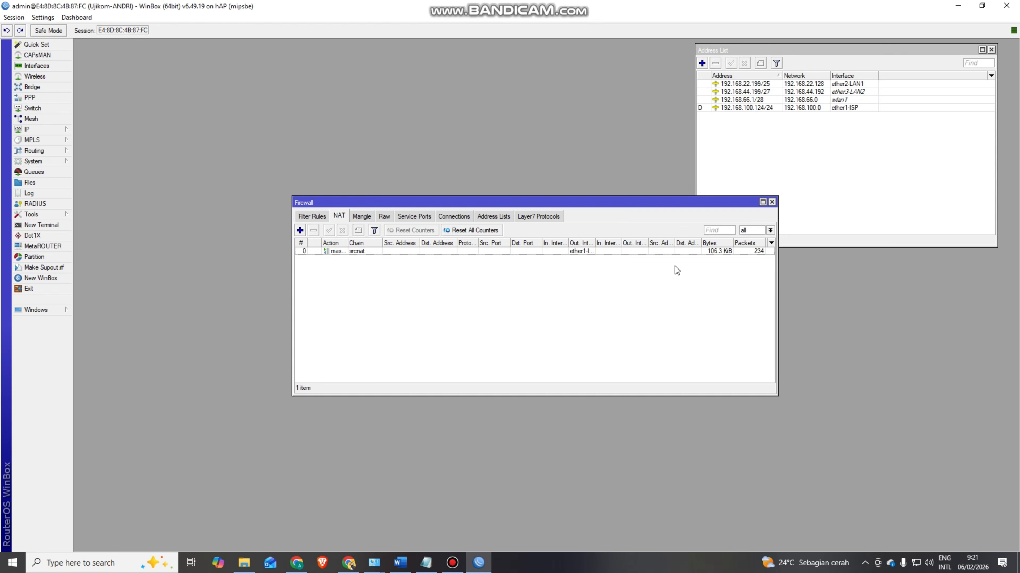
- Place the Firewall window at the top-left with the Address List window beside it
drag(640, 206, 449, 66)
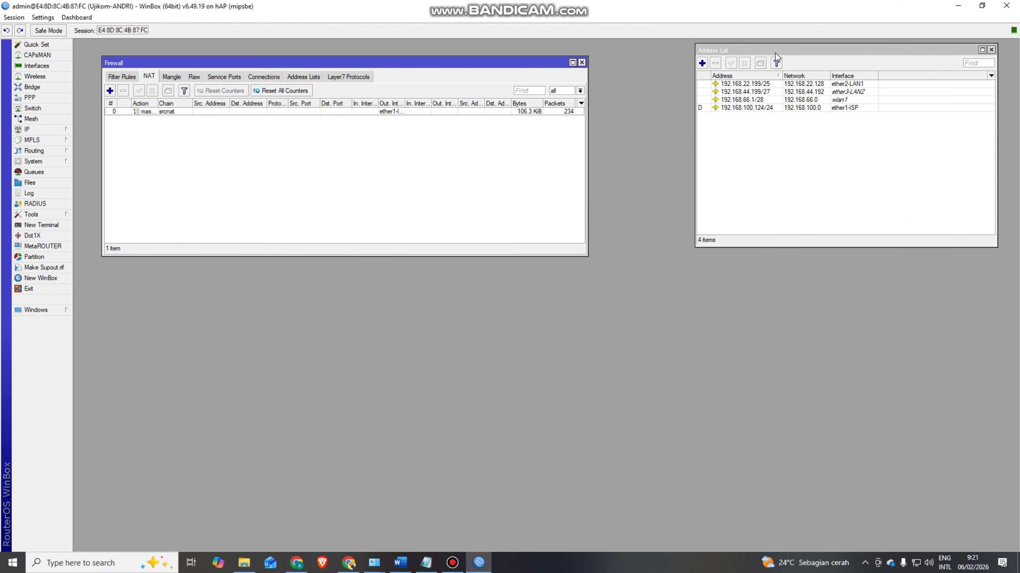
drag(775, 52, 766, 63)
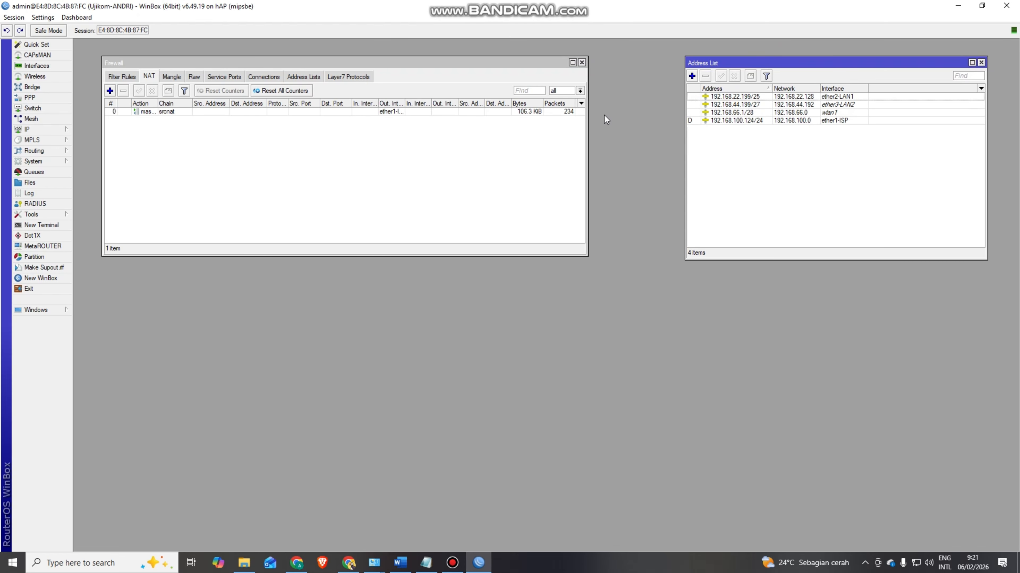
drag(773, 65, 733, 63)
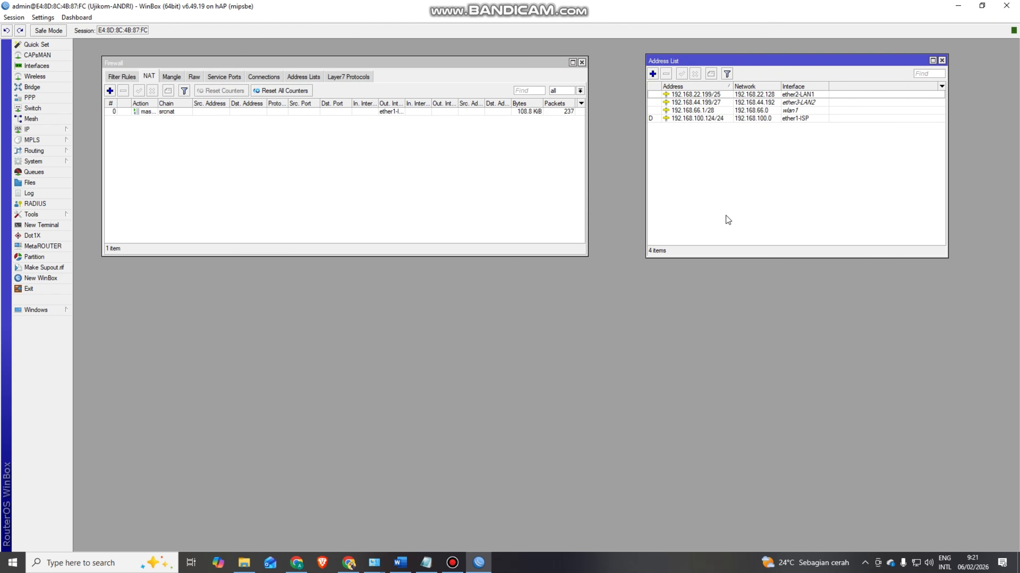
click(44, 129)
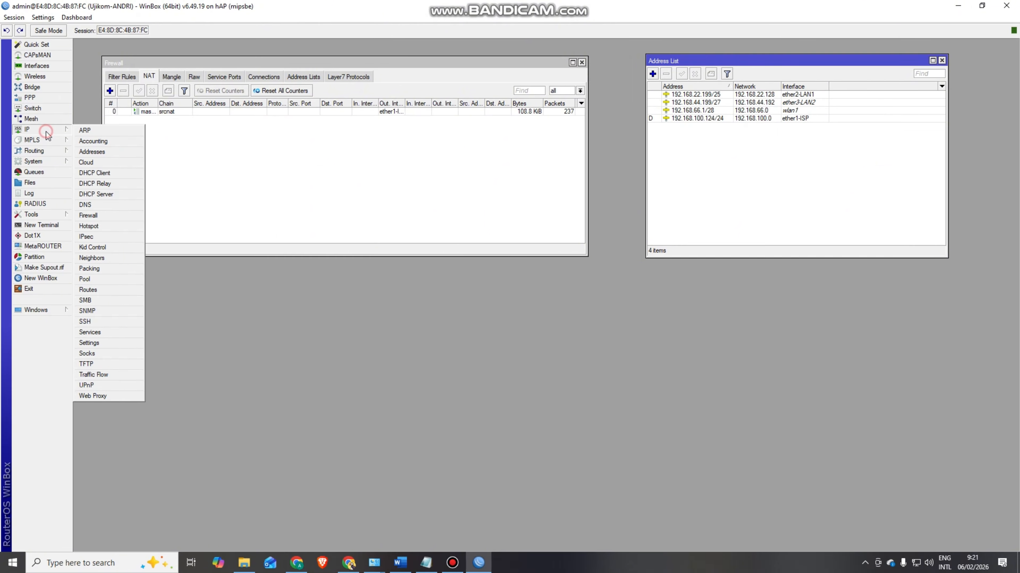
click(95, 218)
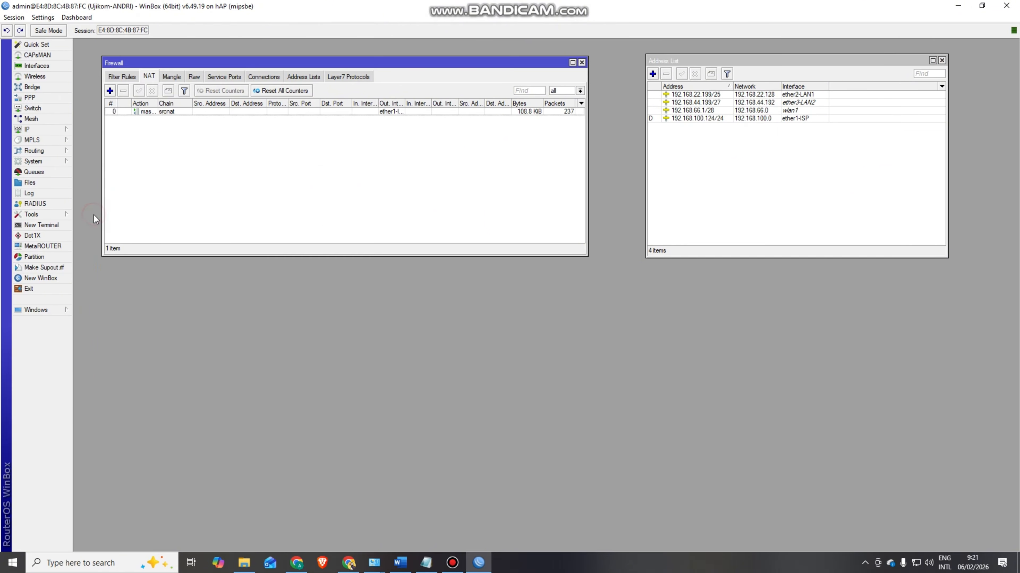
- Add a new filter rule on chain forward with source address 192.168.22.128/25
click(127, 77)
click(110, 91)
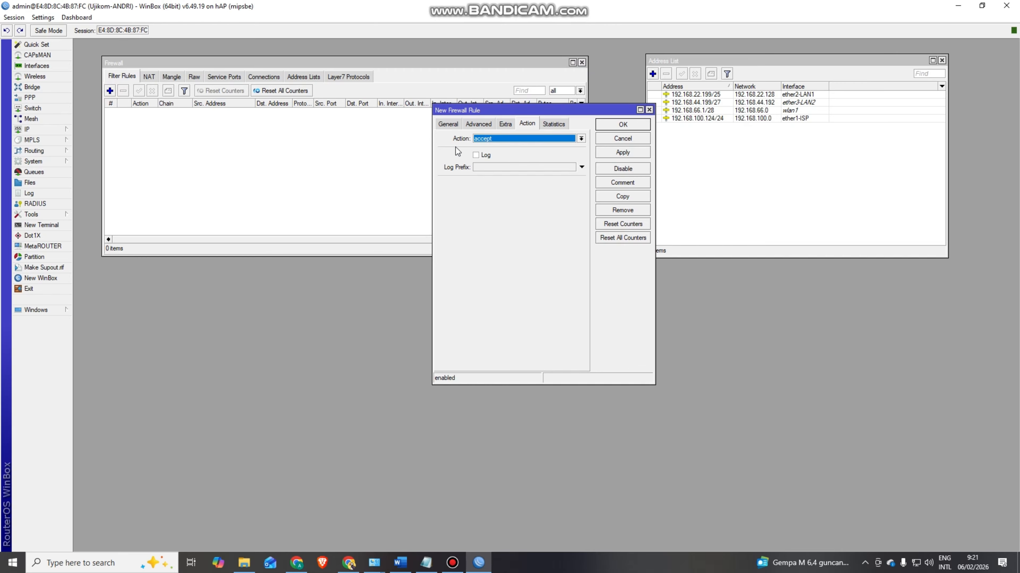
click(448, 125)
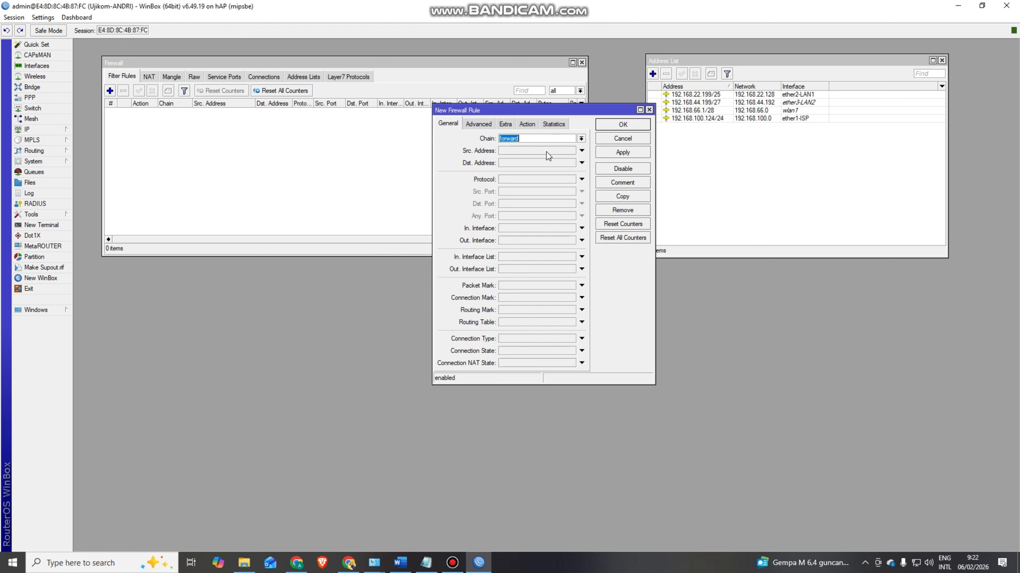
click(507, 152)
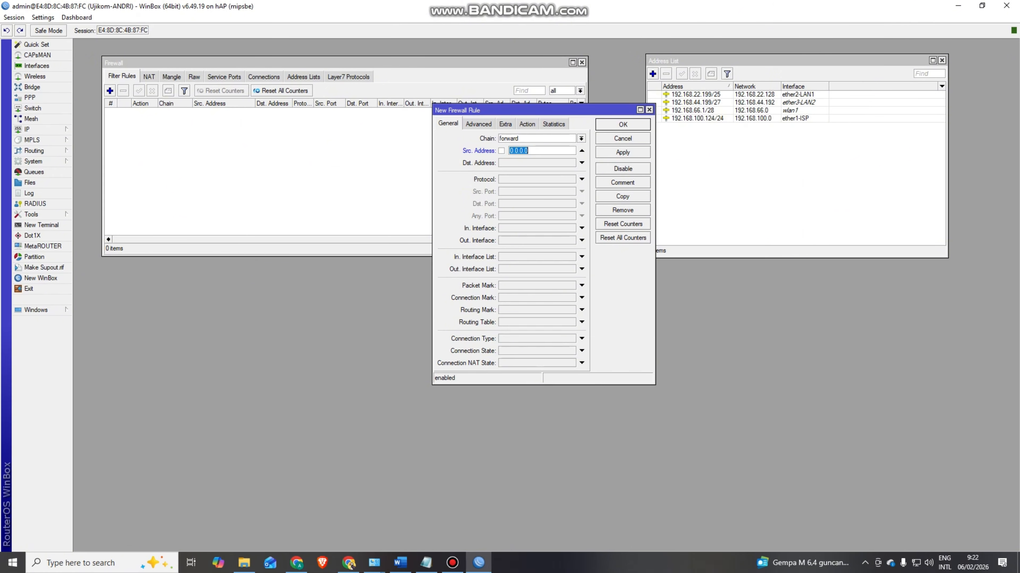
key(alt+Tab)
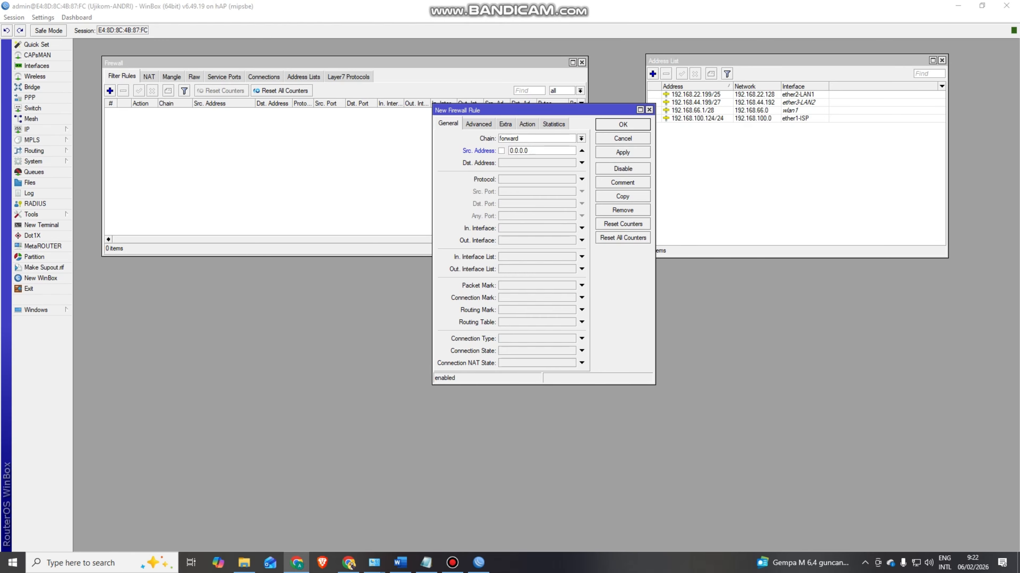
click(536, 149)
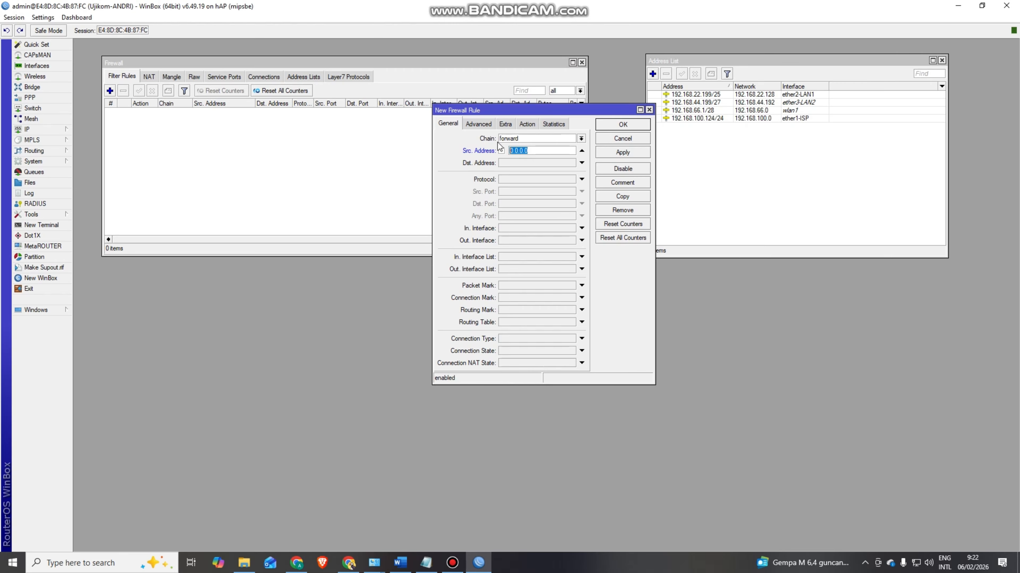
text(192.168.22.128/25)
- Set the rule's content match to youtube.com and action to drop, then apply and save
click(481, 125)
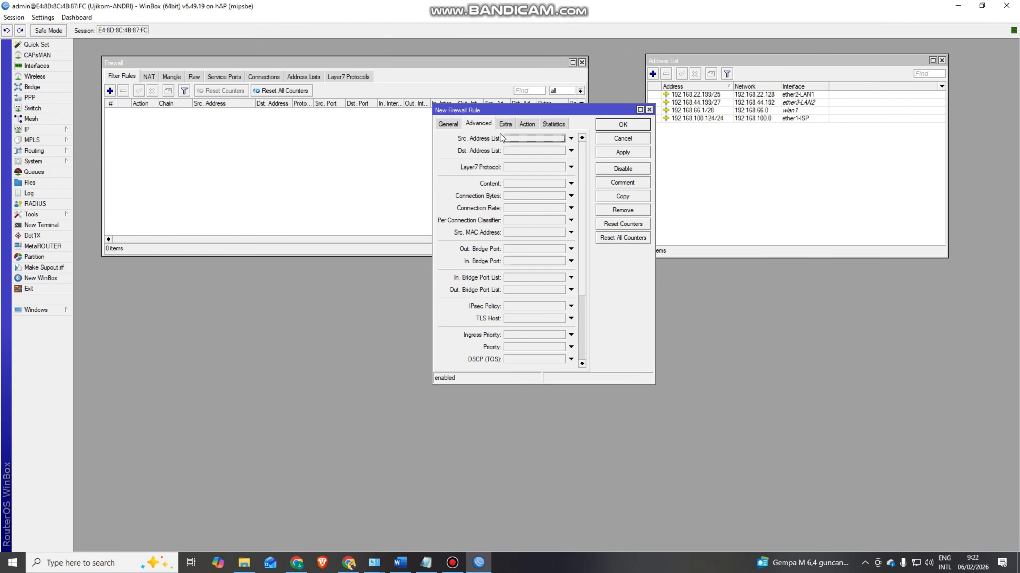
click(526, 183)
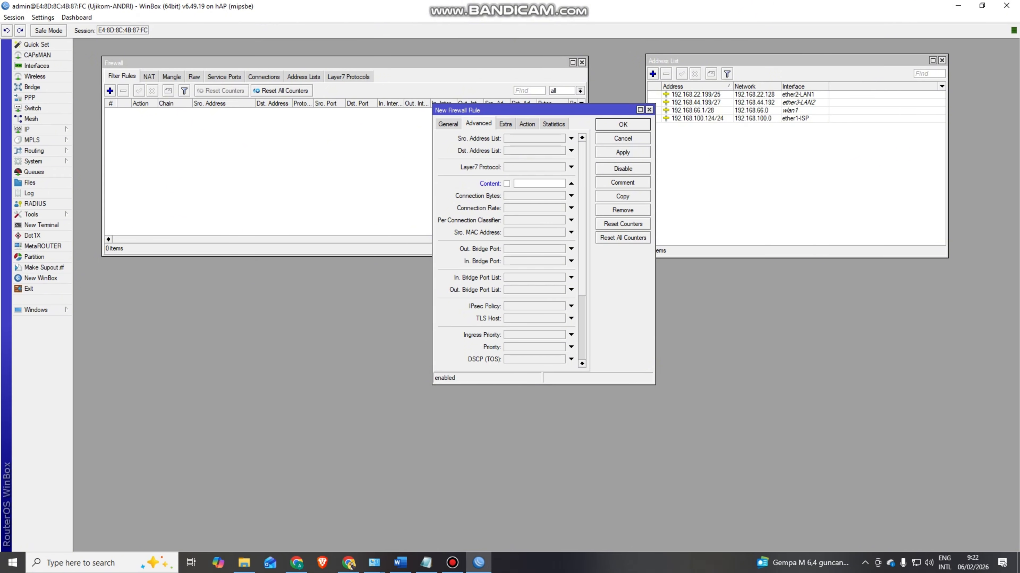
key(alt+Tab)
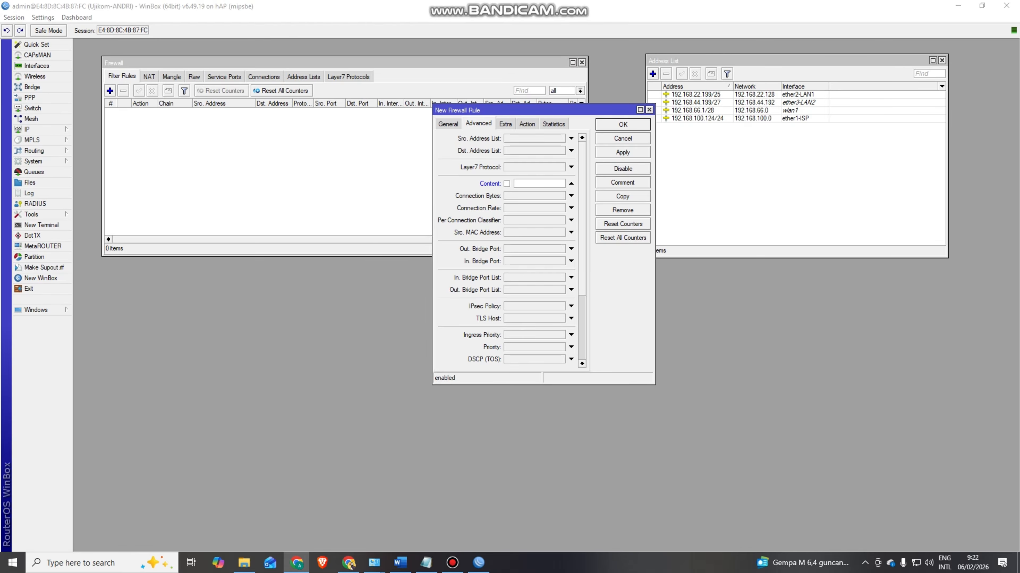
key(alt+Tab)
text(youtube.com)
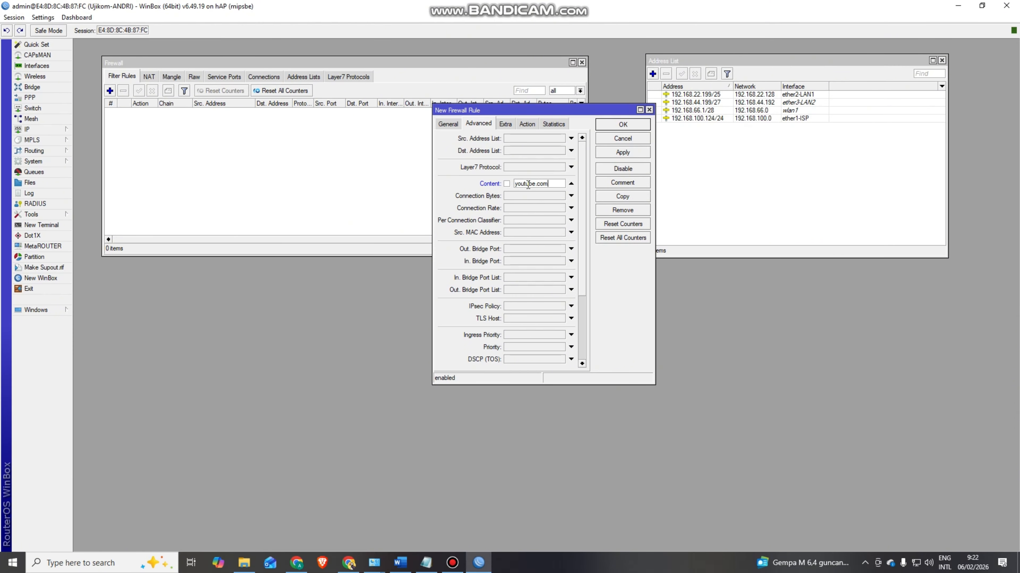
click(527, 124)
click(581, 138)
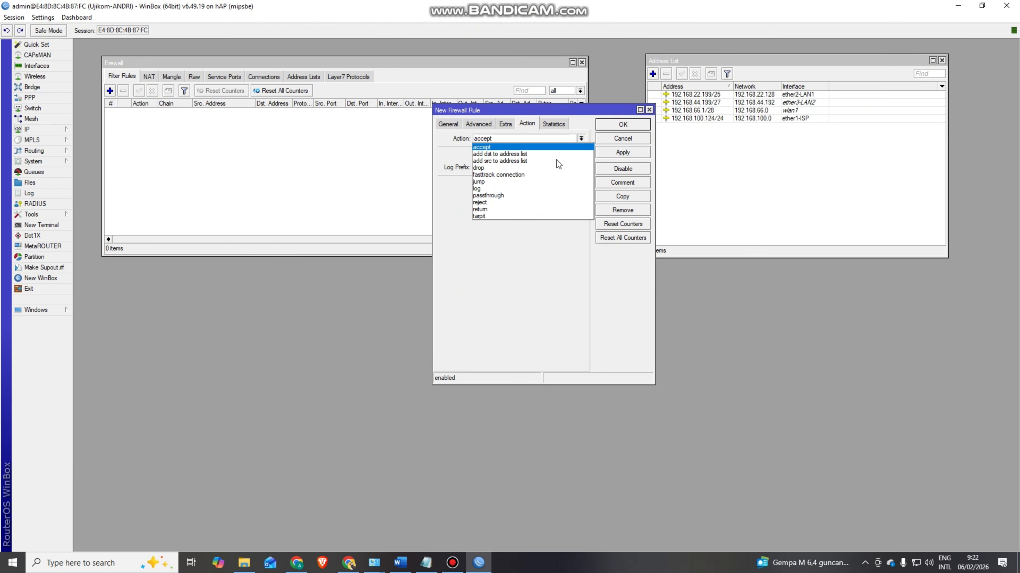
click(547, 167)
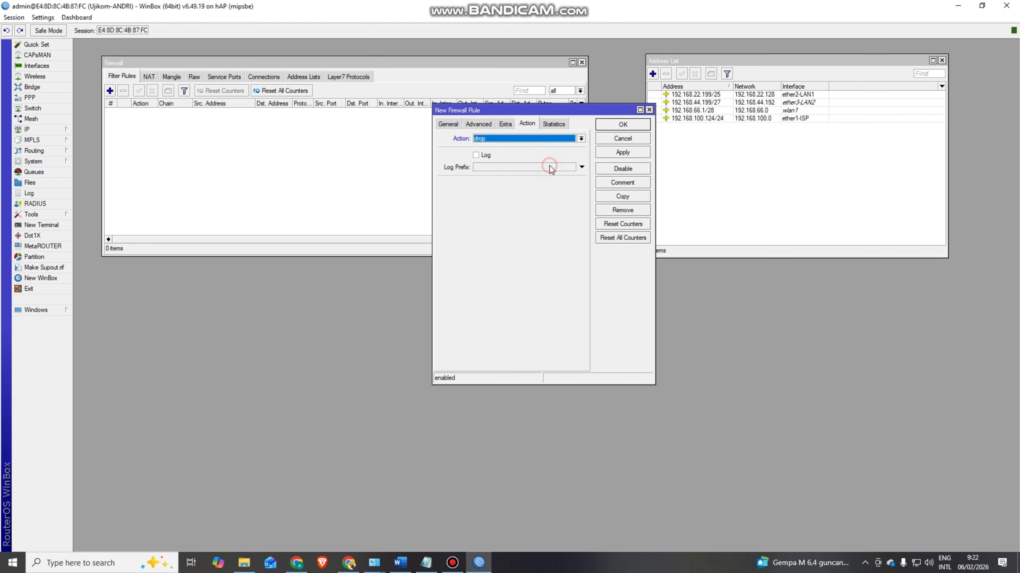
click(607, 157)
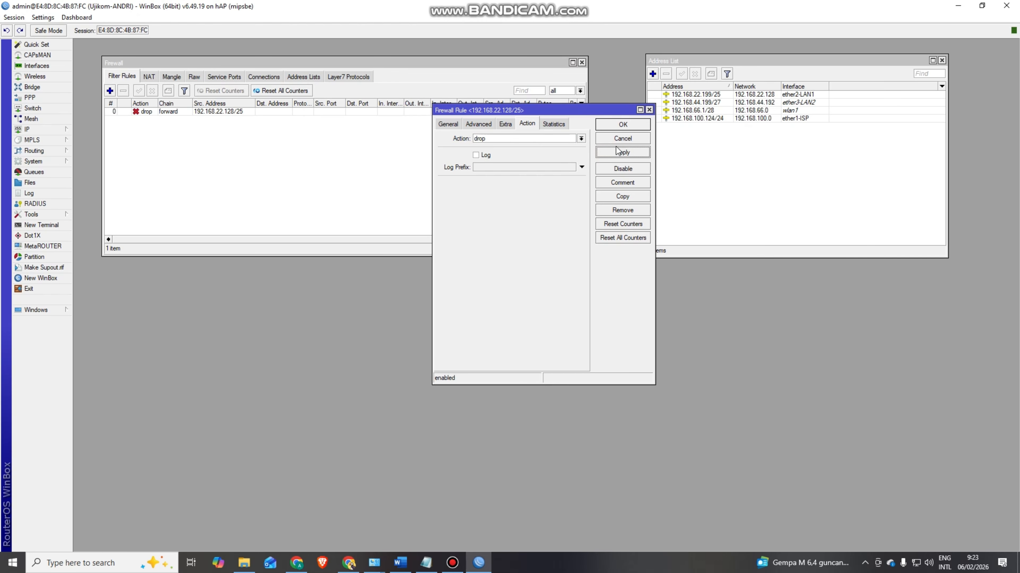
click(618, 126)
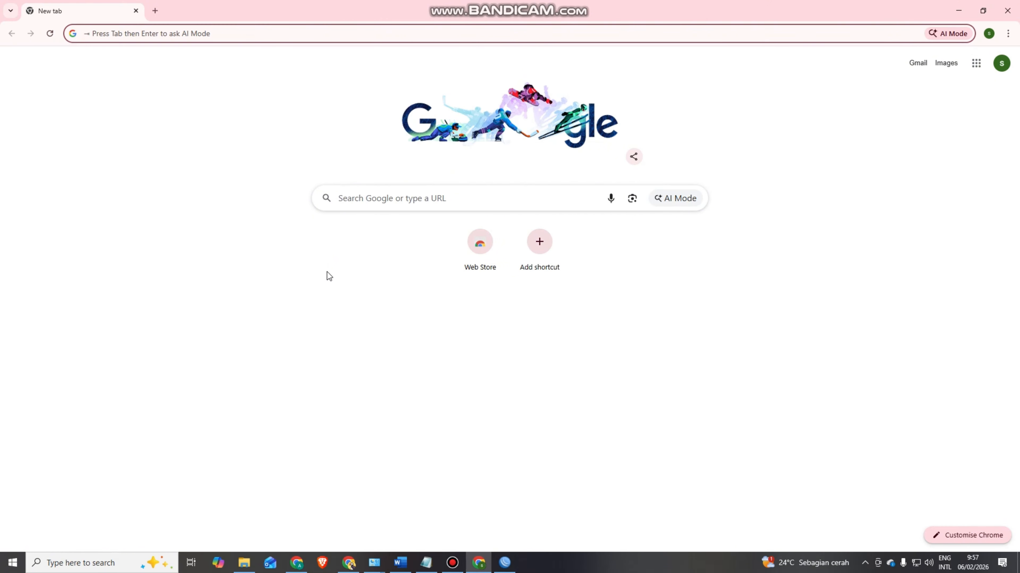
- Load youtube.com, then open Instagram via Google search in a second tab
text(you)
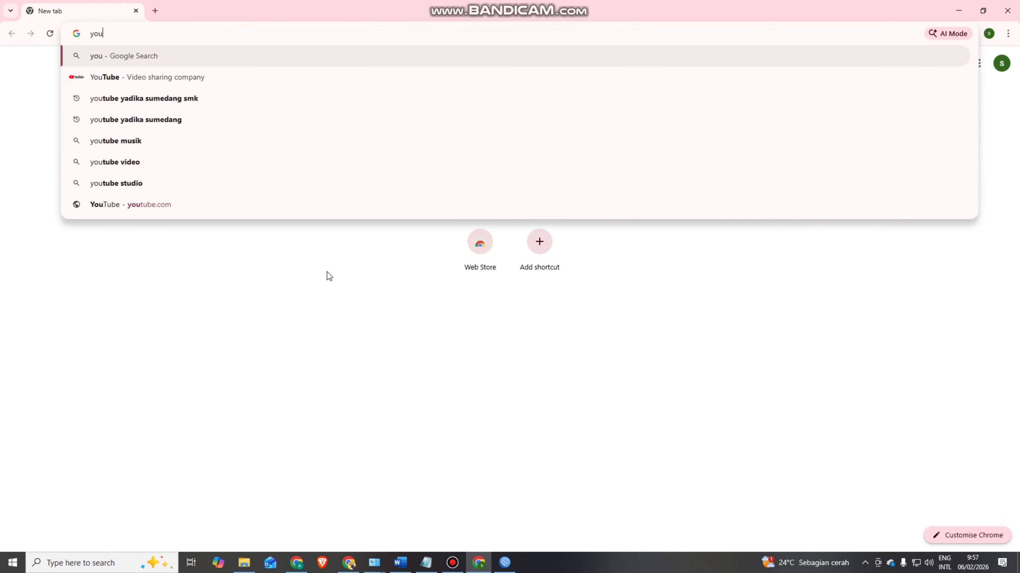
text(tube.com)
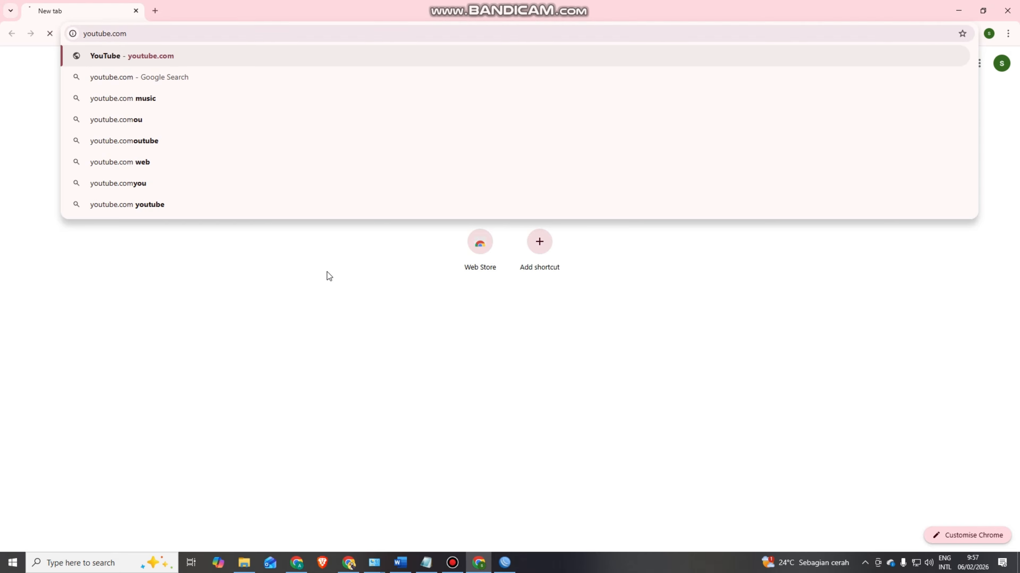
key(Return)
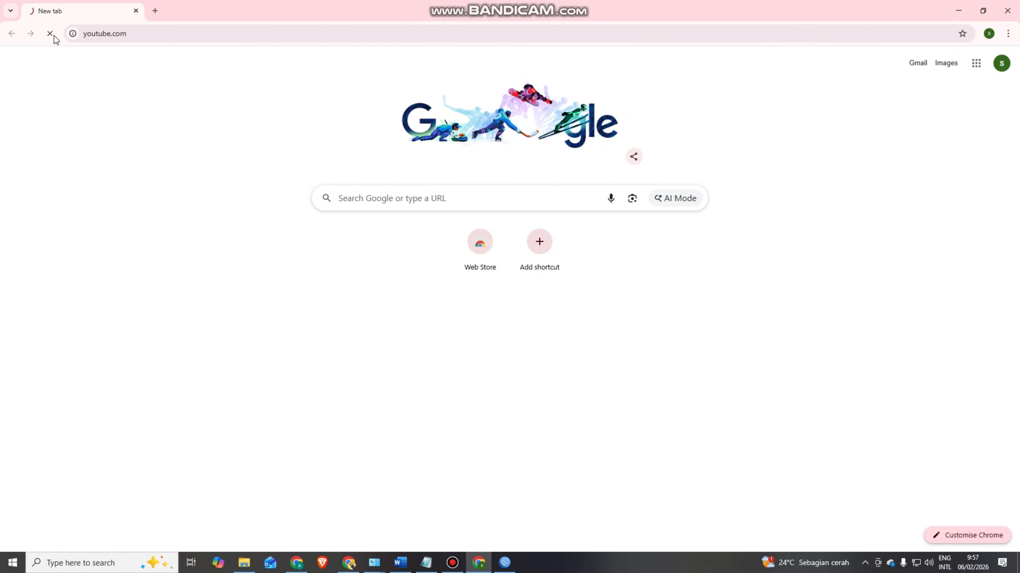
click(155, 10)
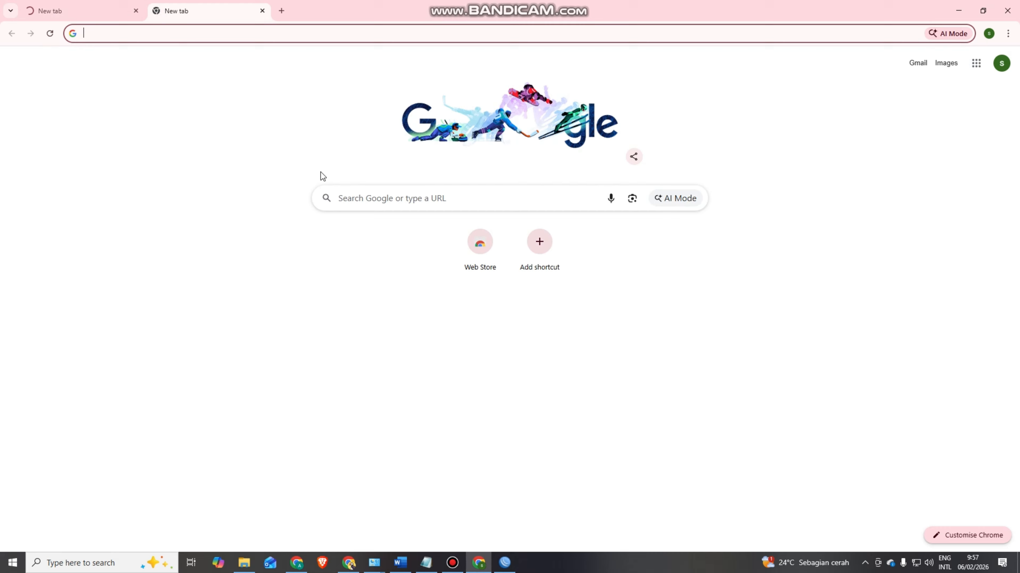
click(356, 197)
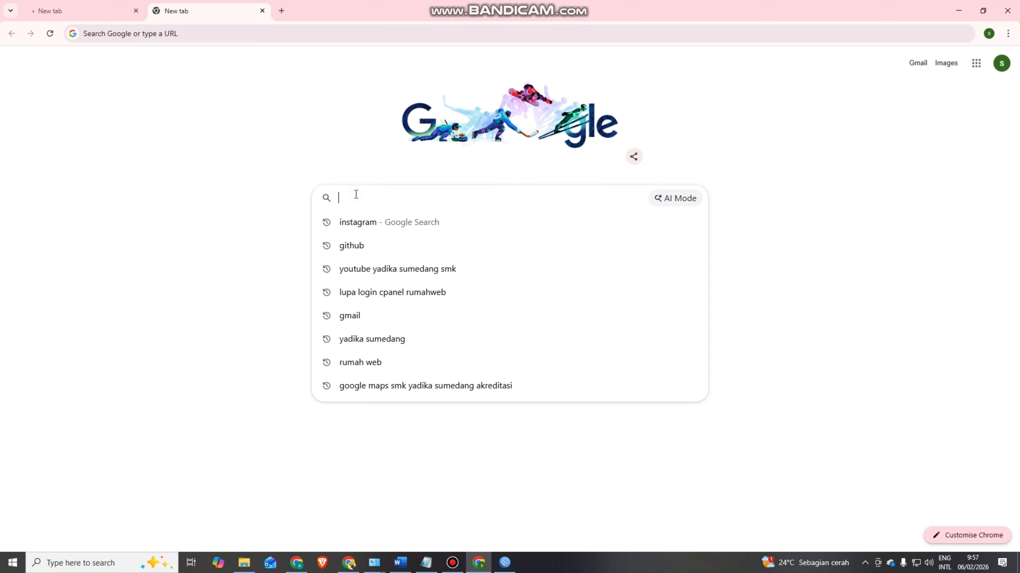
click(358, 224)
click(144, 163)
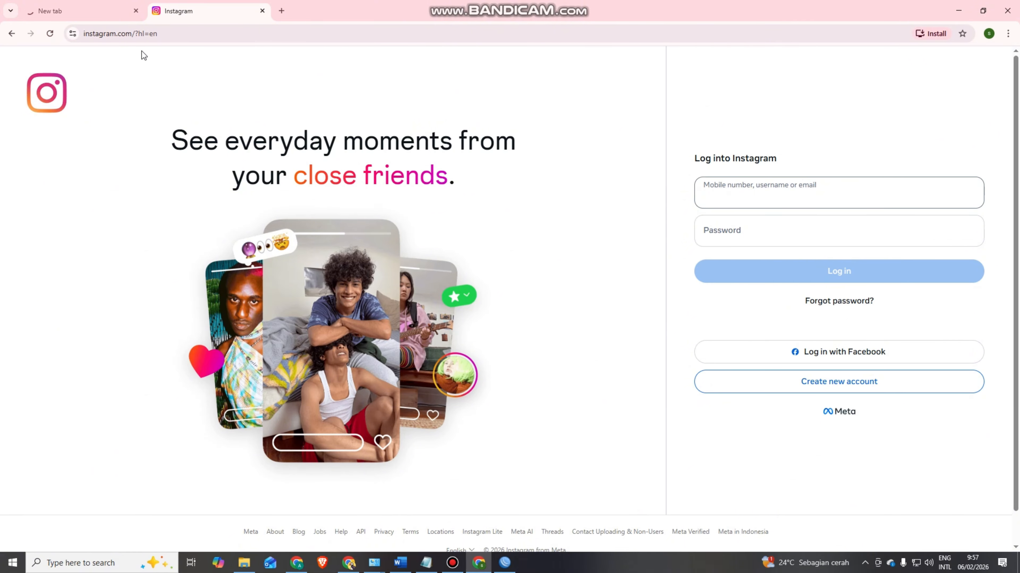
- Open GitHub in a third tab and compare tabs: YouTube blocked, Instagram and GitHub load
click(281, 11)
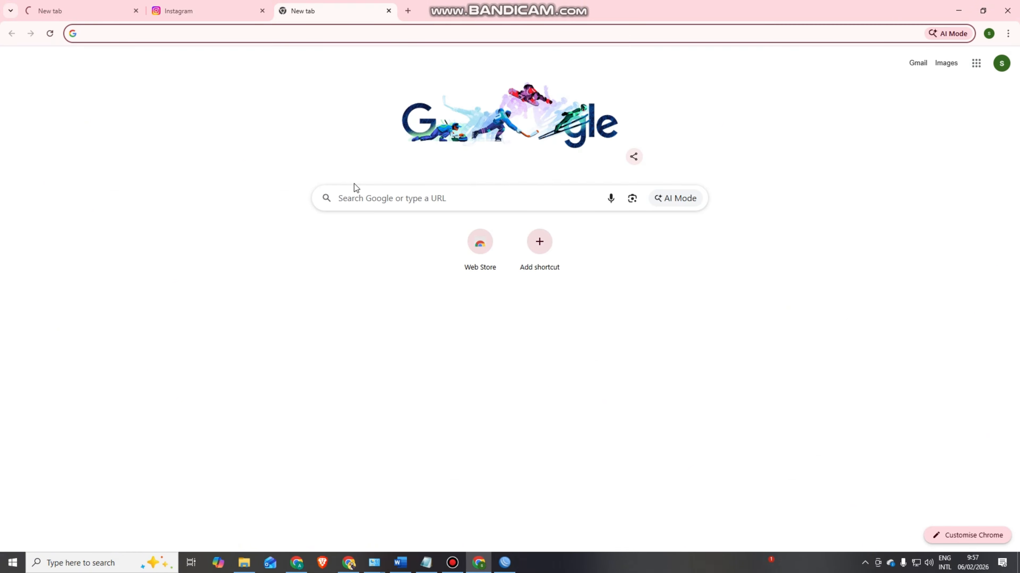
click(357, 189)
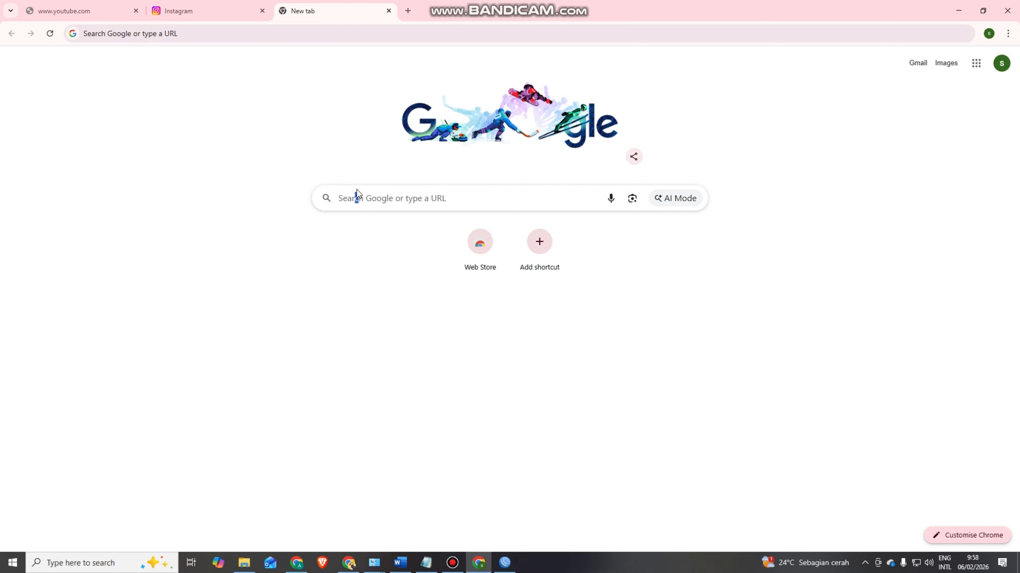
click(427, 200)
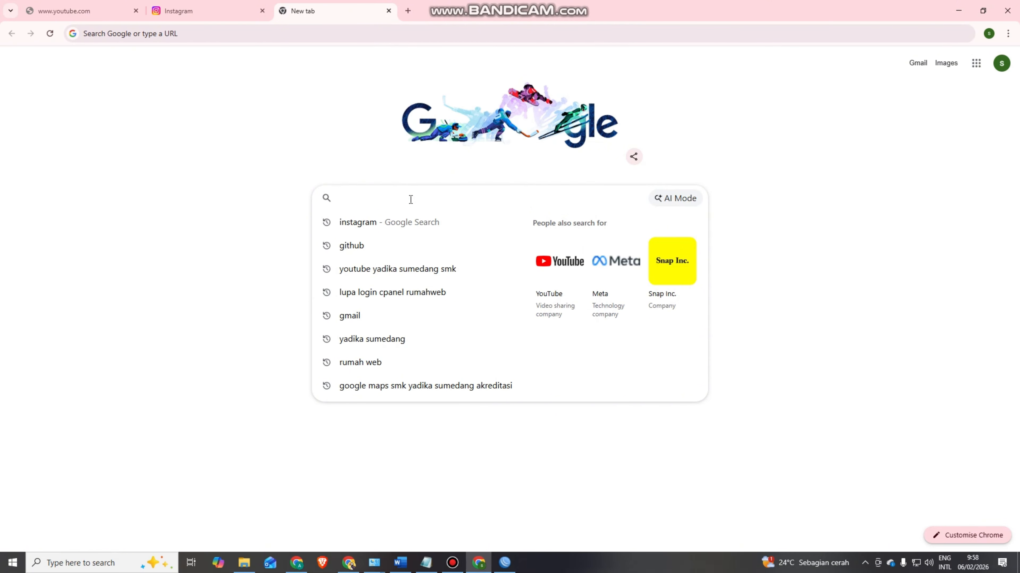
text(gi)
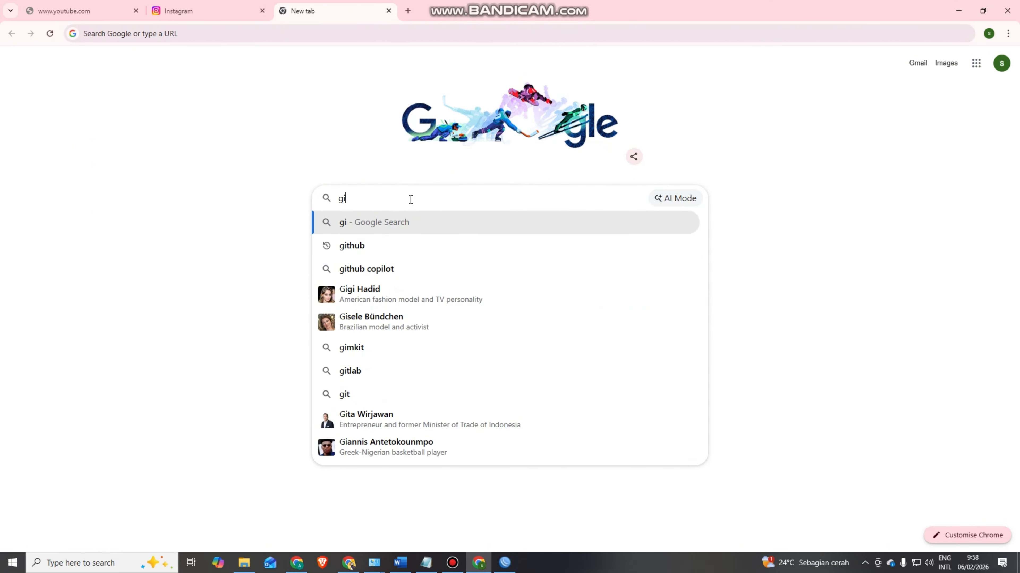
text(thub)
key(Return)
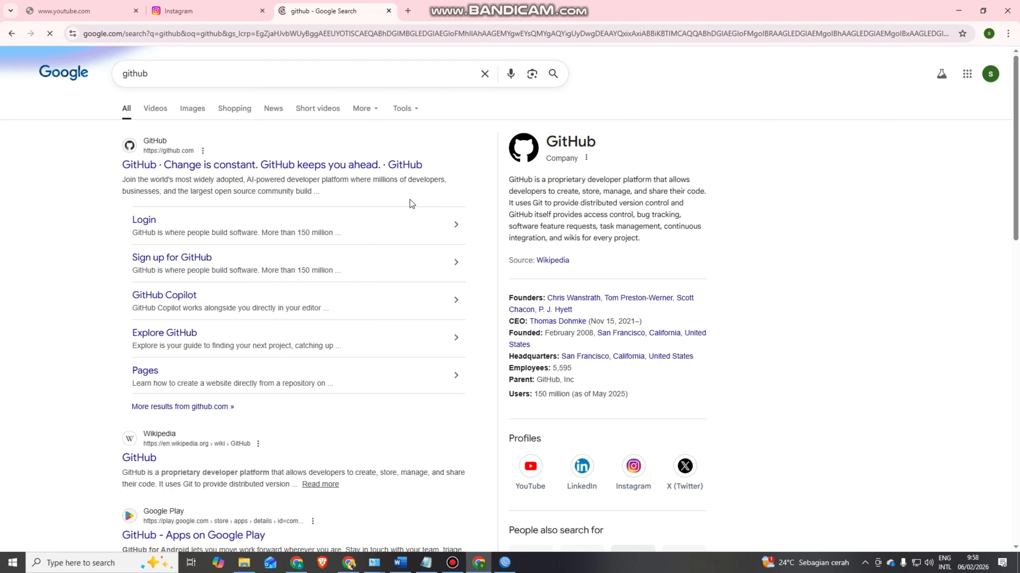
click(188, 164)
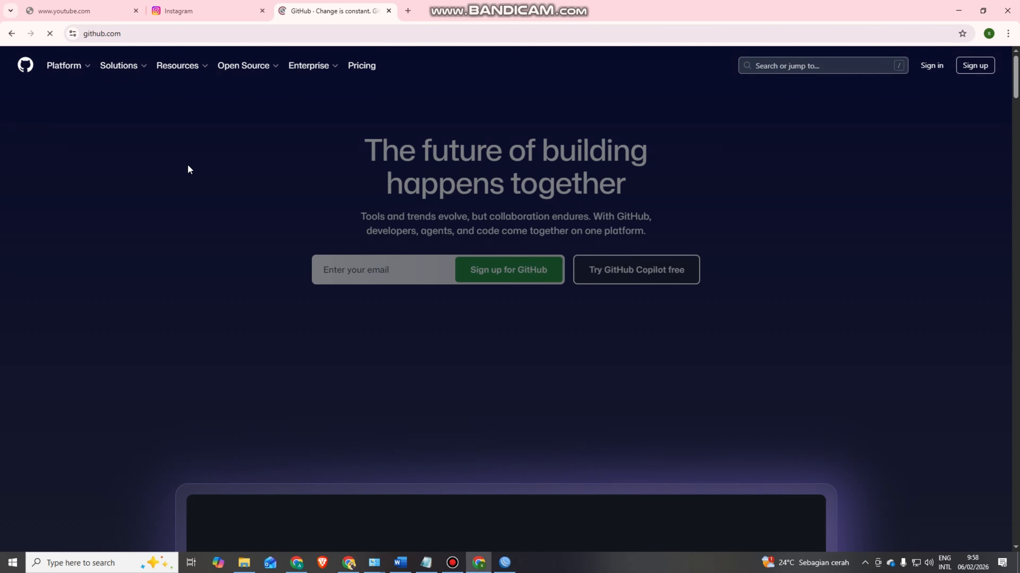
click(75, 11)
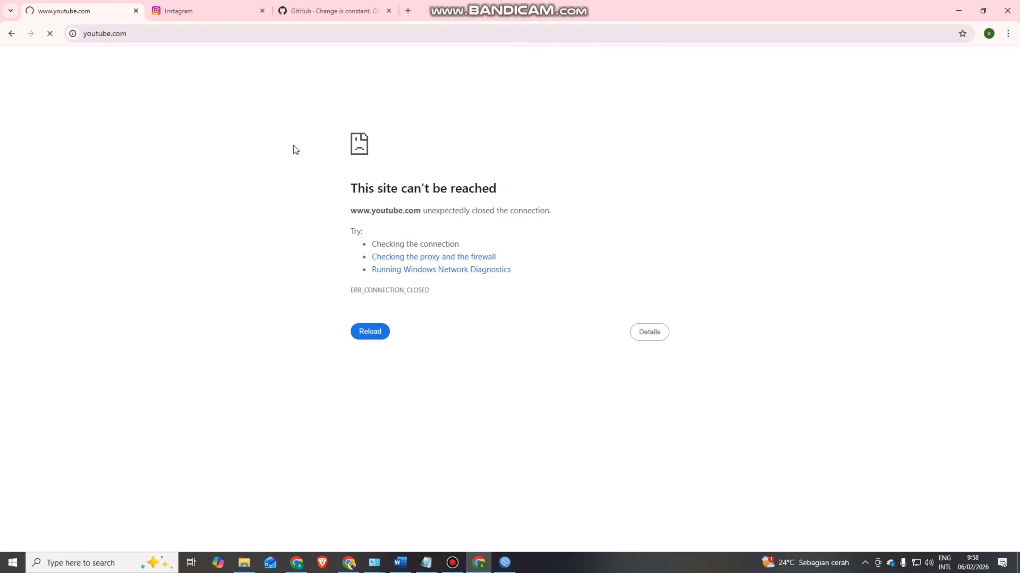
click(219, 11)
click(308, 13)
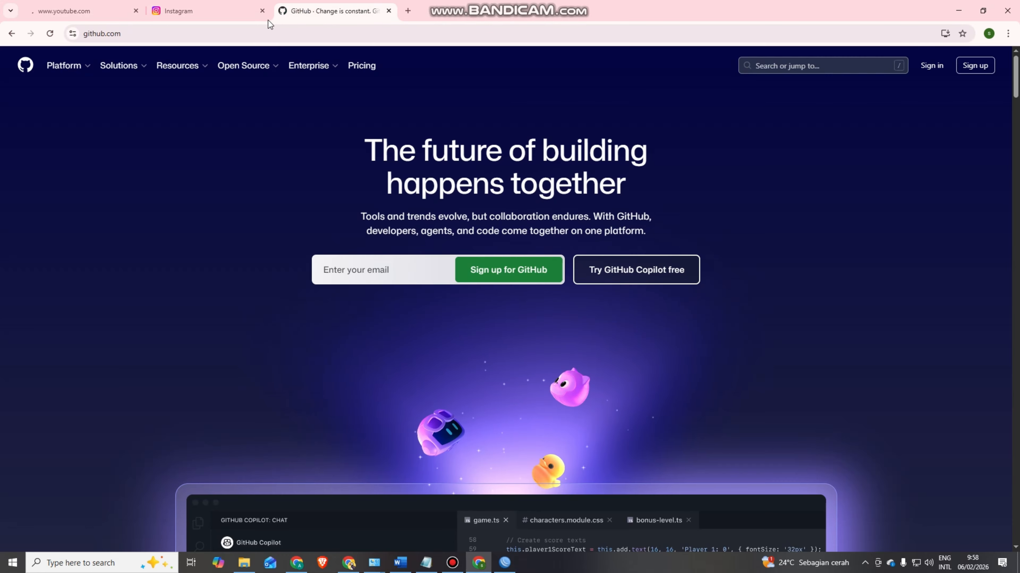